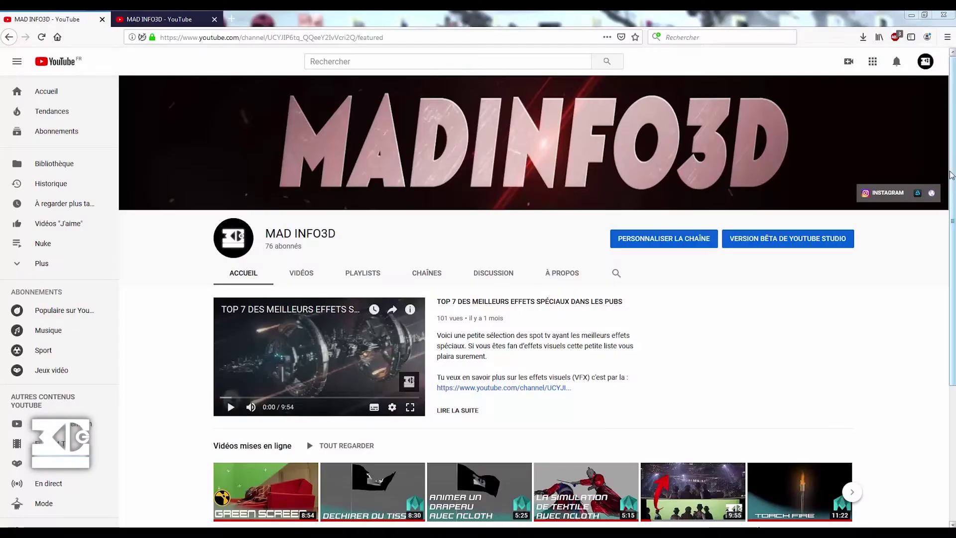
- Show the channel's VIDÉOS grid of uploaded videos and scroll down through it
scroll(537, 299, down, 3)
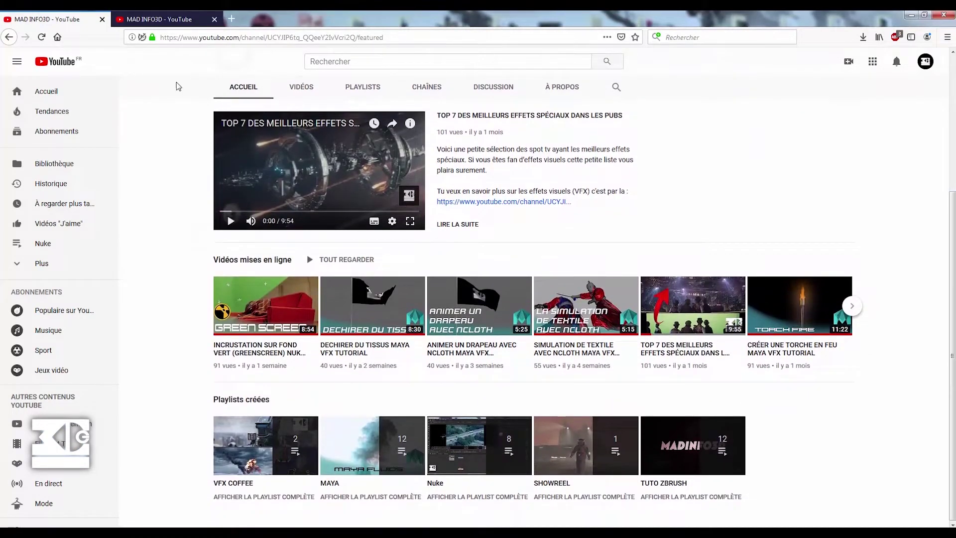
click(301, 87)
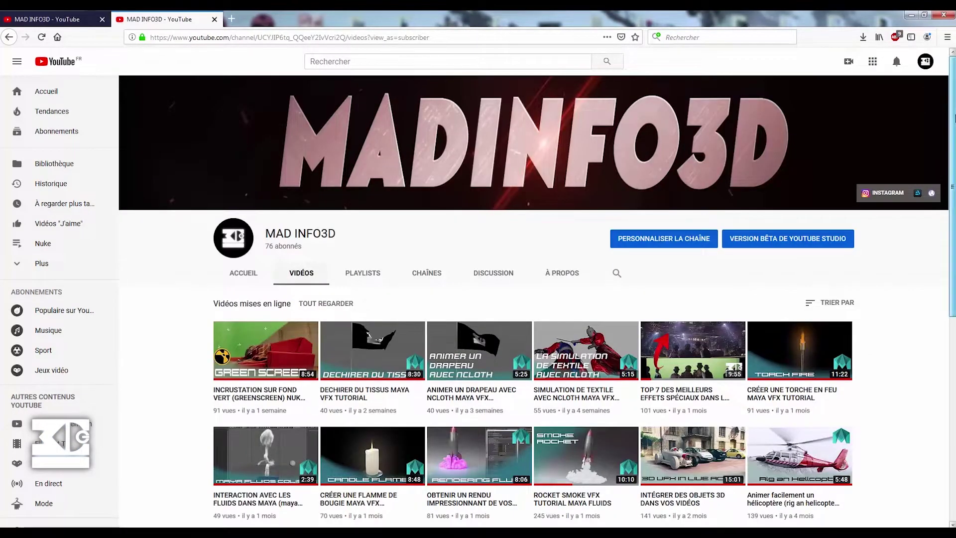
scroll(536, 298, down, 3)
scroll(871, 196, down, 1)
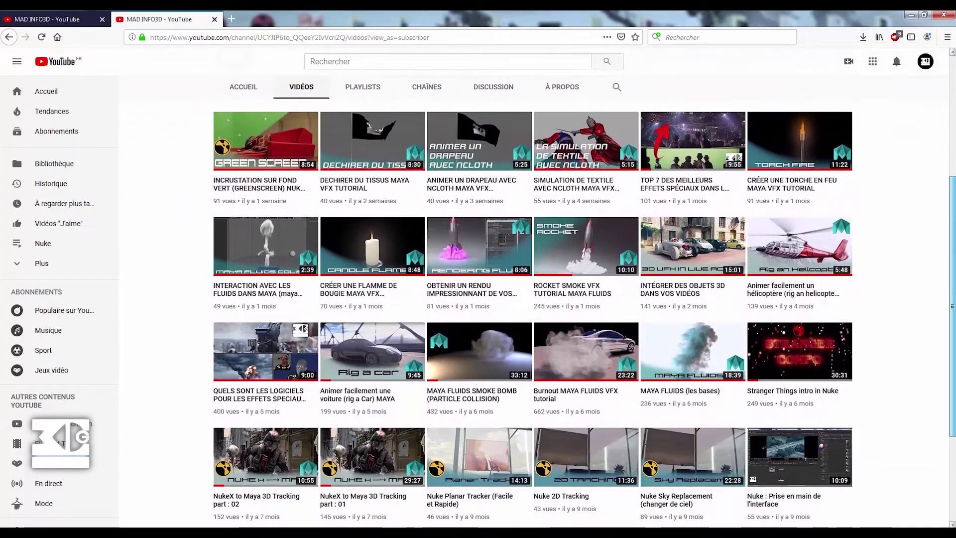
scroll(870, 196, down, 2)
scroll(871, 197, down, 1)
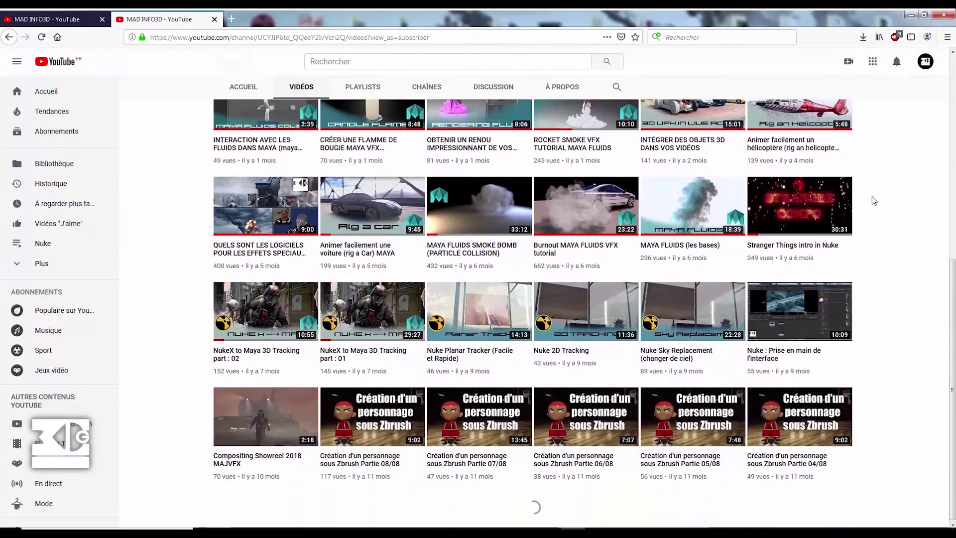
scroll(874, 200, up, 1)
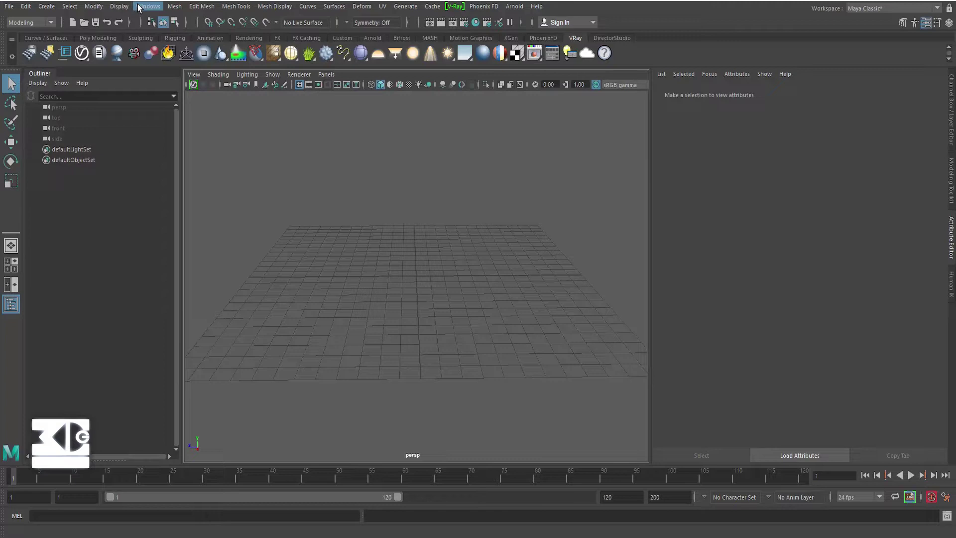
- Set the Linear working unit to meter in Preferences and save it
click(139, 7)
mouse_move(176, 107)
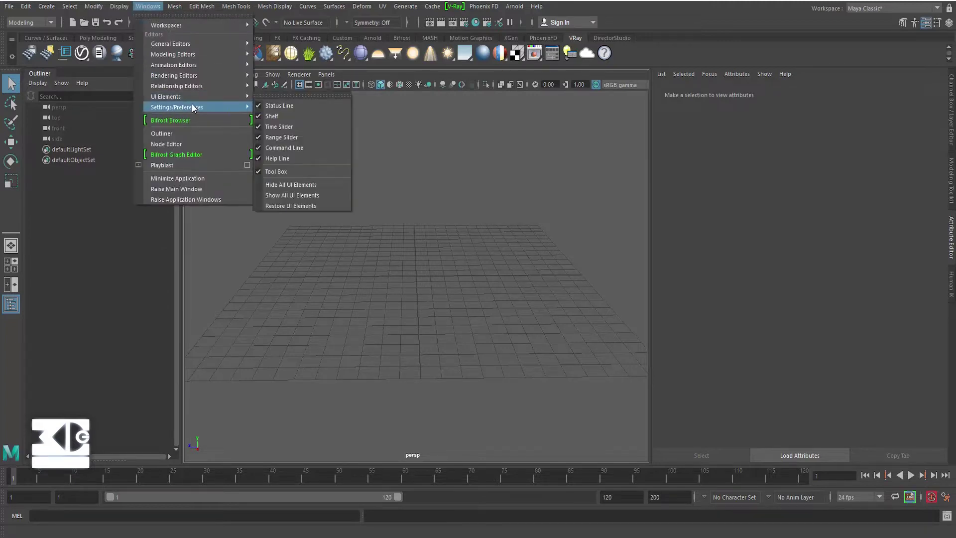
click(287, 114)
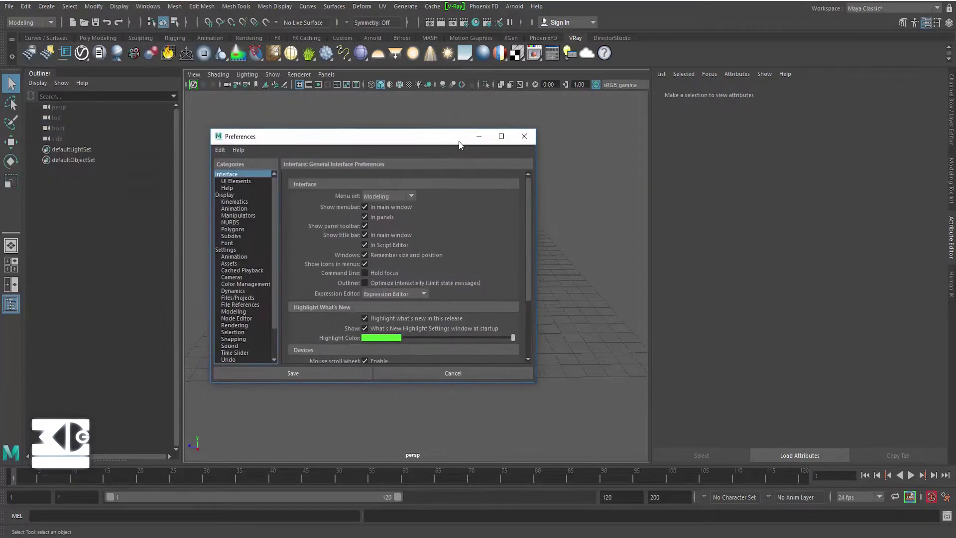
click(229, 250)
click(398, 221)
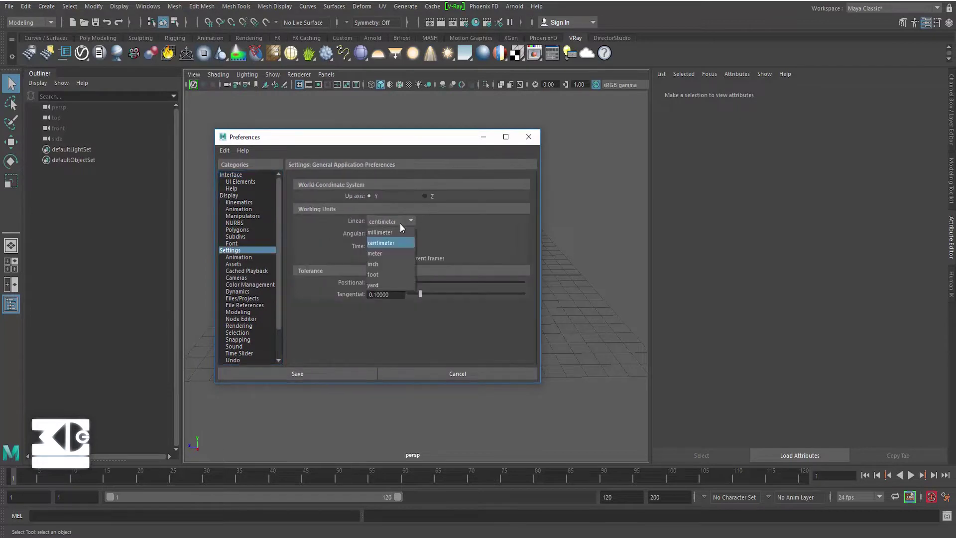
click(384, 252)
click(311, 375)
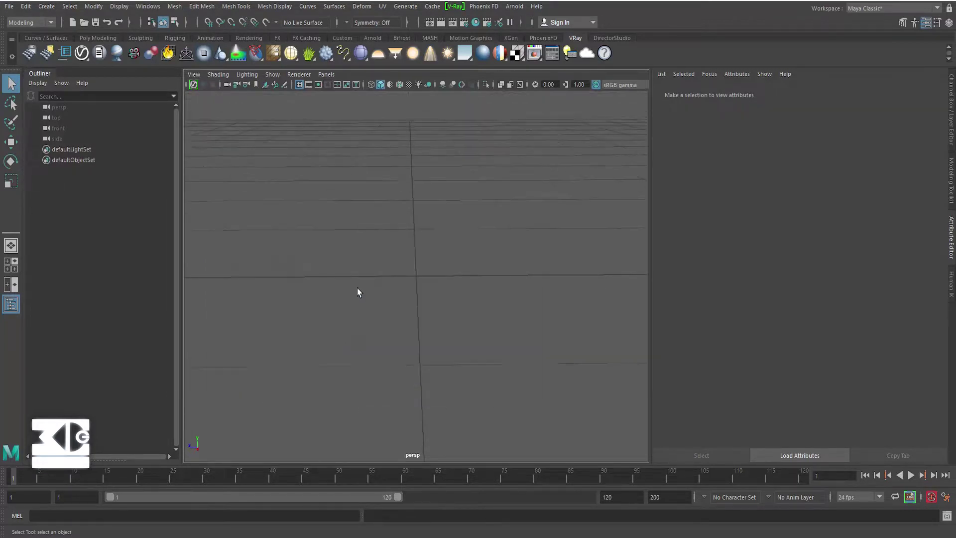
scroll(357, 287, down, 10)
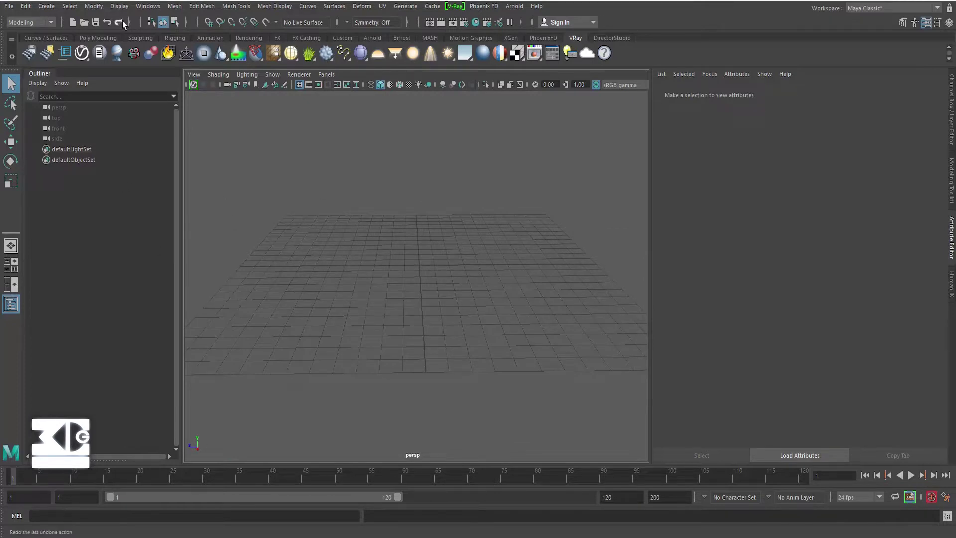
click(30, 22)
- In the FX menu set, create an nParticle emitter named particle_blast2
click(25, 67)
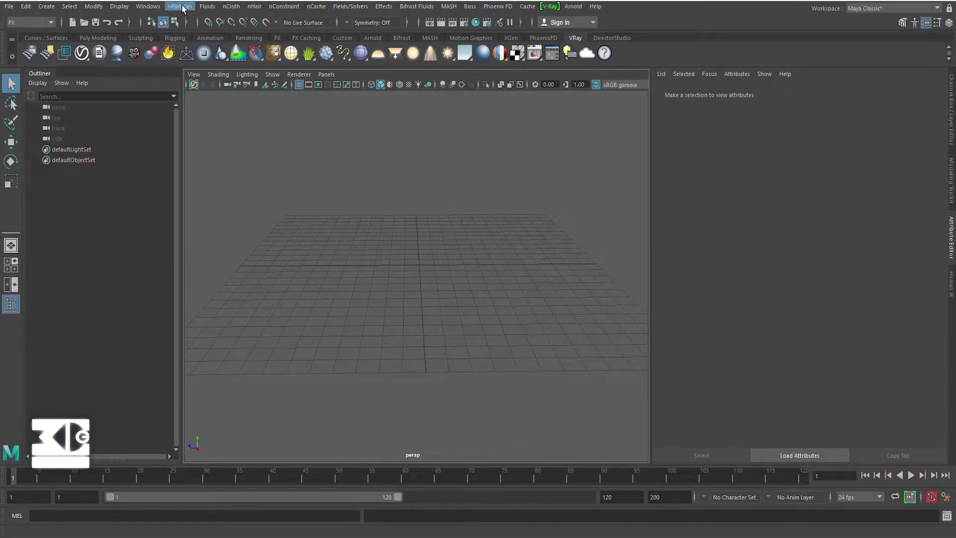
click(180, 7)
click(286, 136)
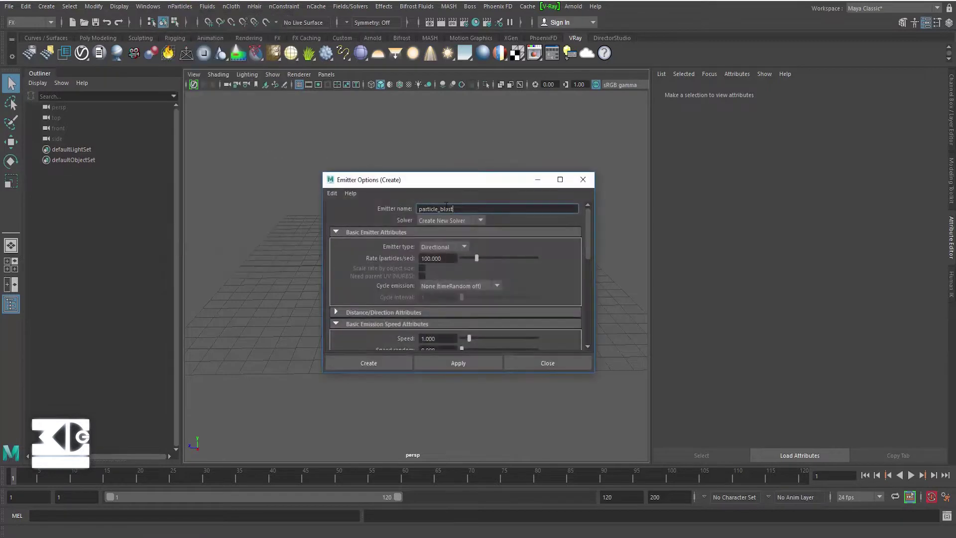
click(432, 208)
click(371, 363)
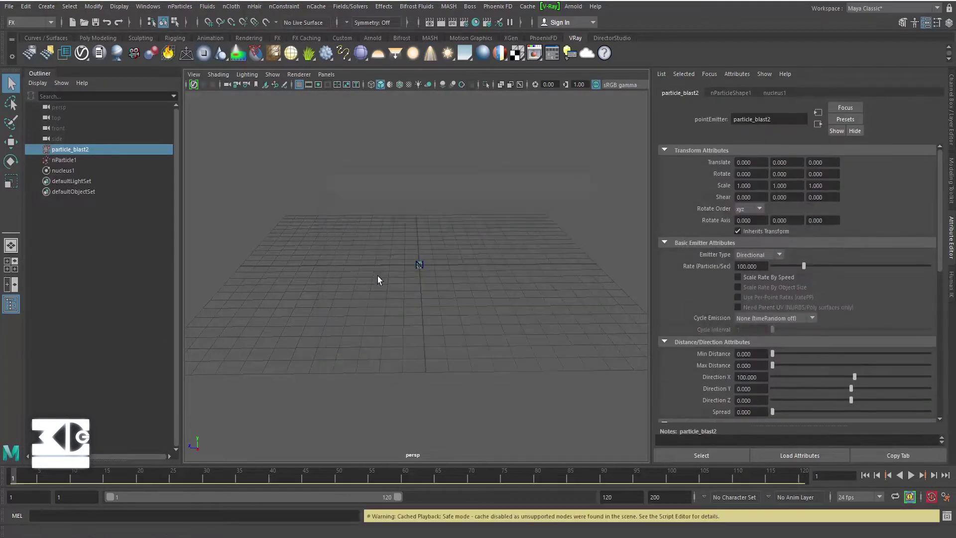
- Turn on Use Plane for nucleus1 and extend the playback range to 200 frames
click(62, 171)
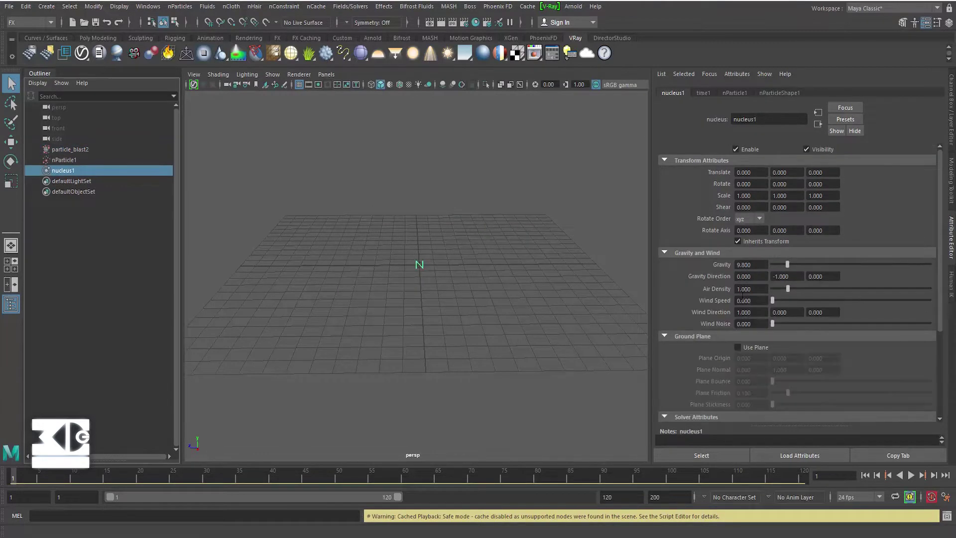
click(744, 346)
click(67, 150)
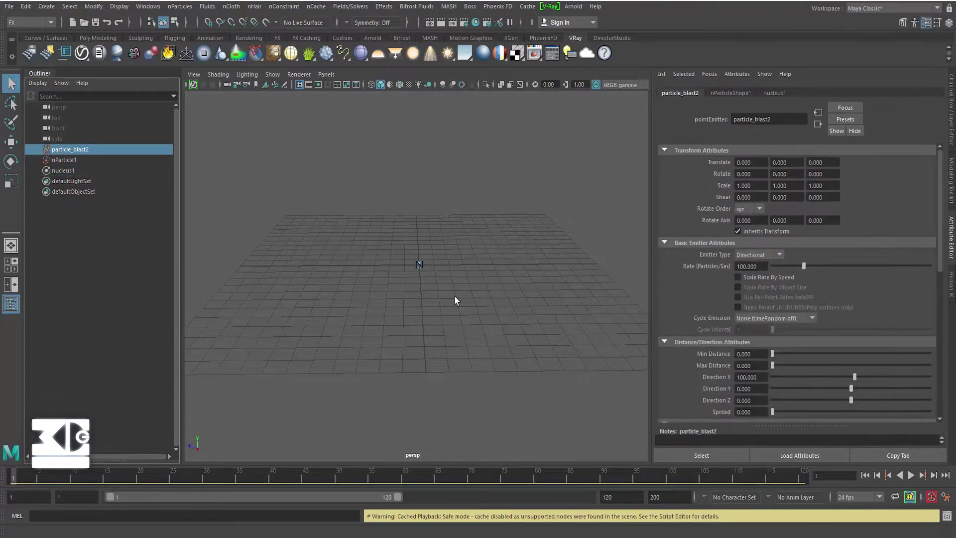
key(w)
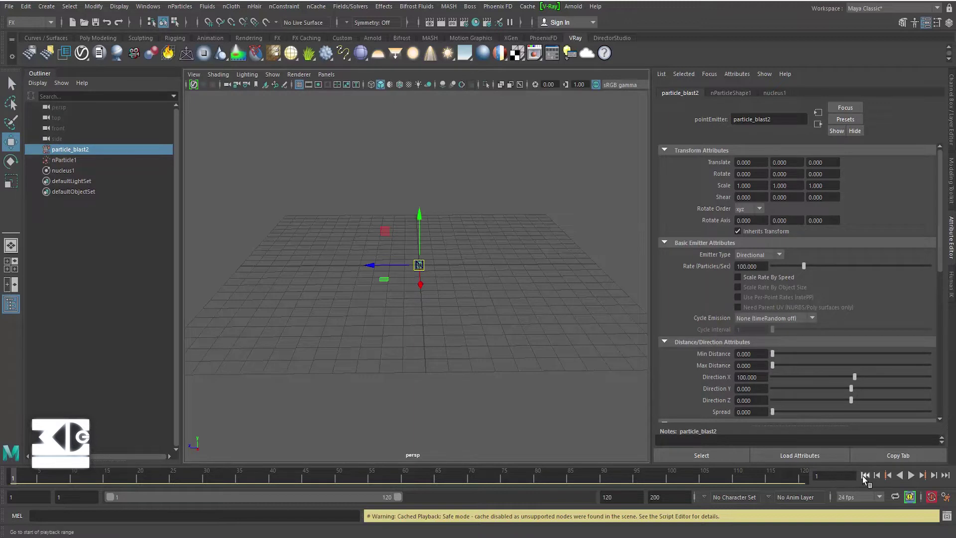
click(864, 475)
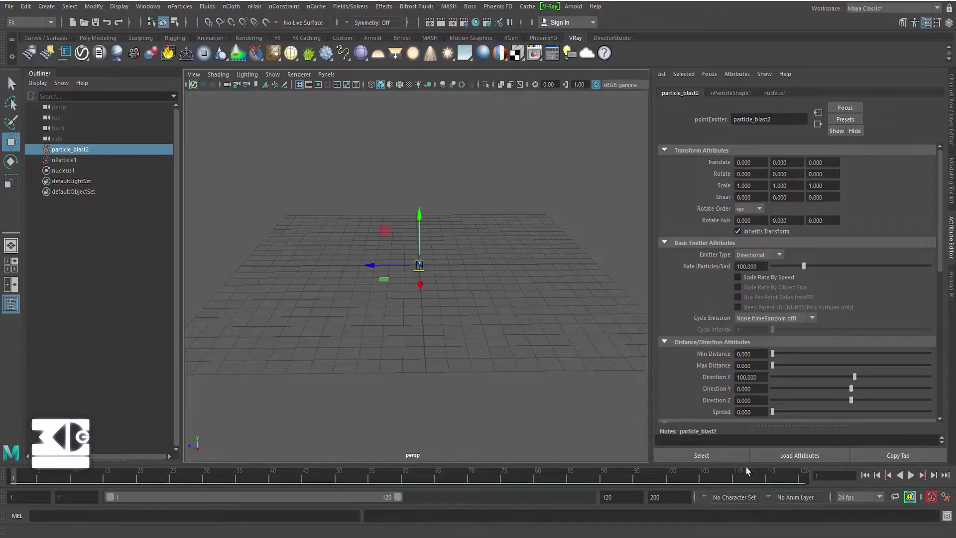
drag(405, 497, 588, 497)
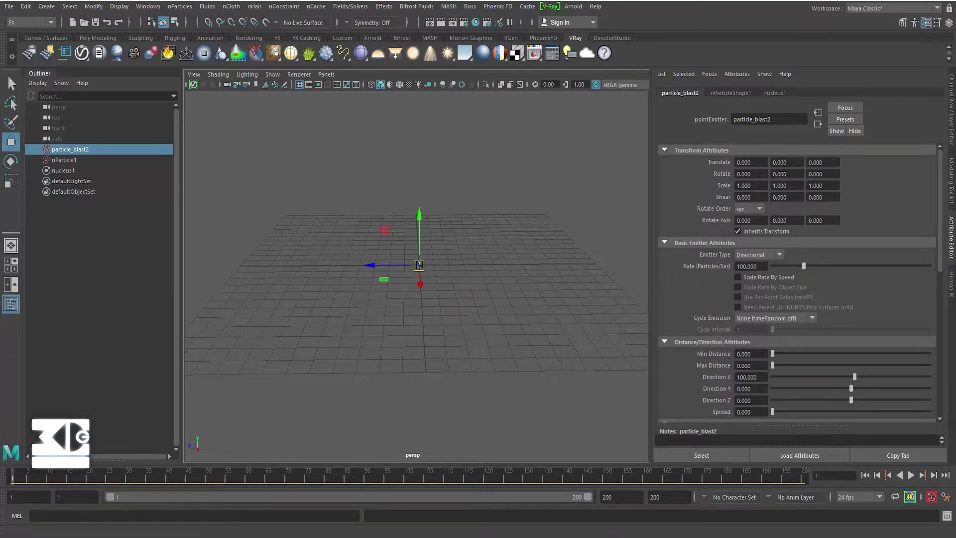
- Set particle_blast2's rate to 10000, direction X 0, Y 1, and spread 1
double_click(749, 266)
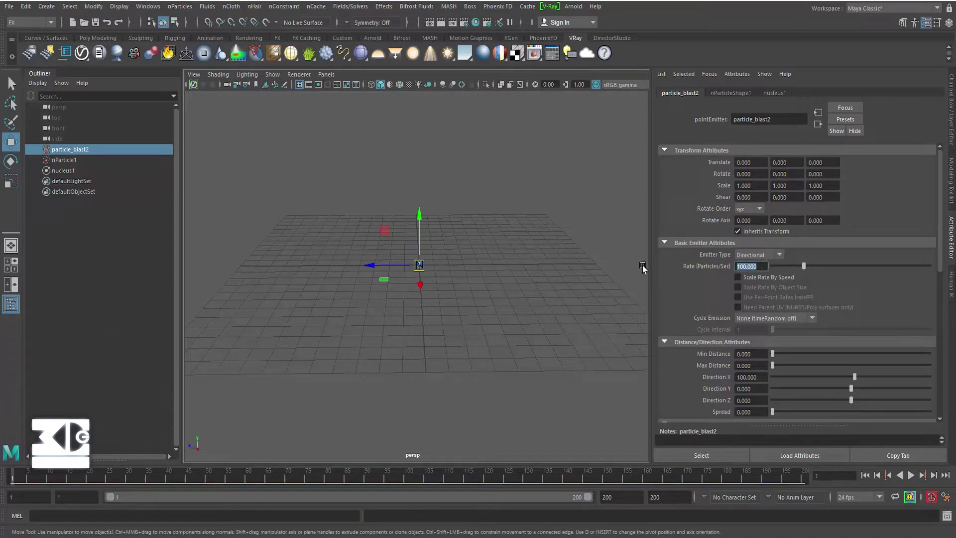
text(100)
key(Return)
scroll(752, 389, down, 2)
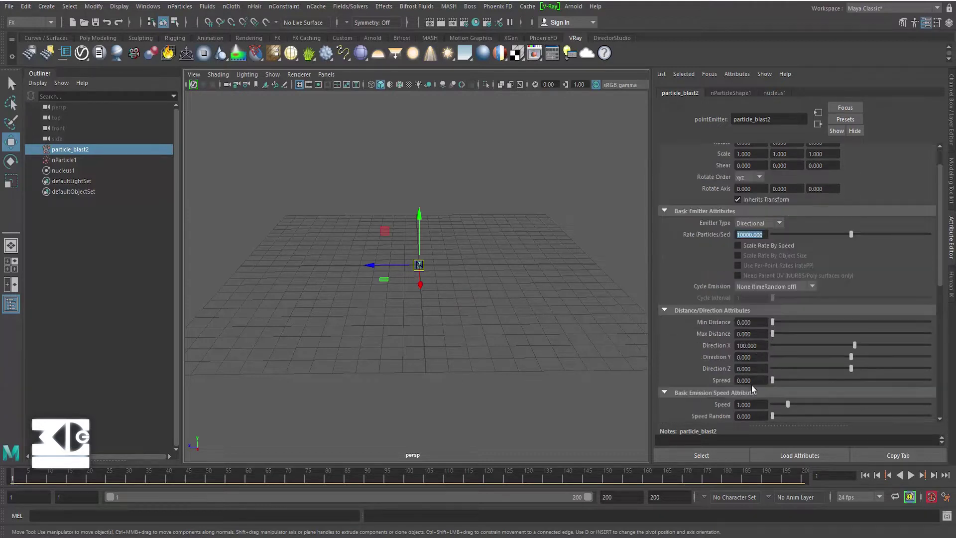
click(762, 346)
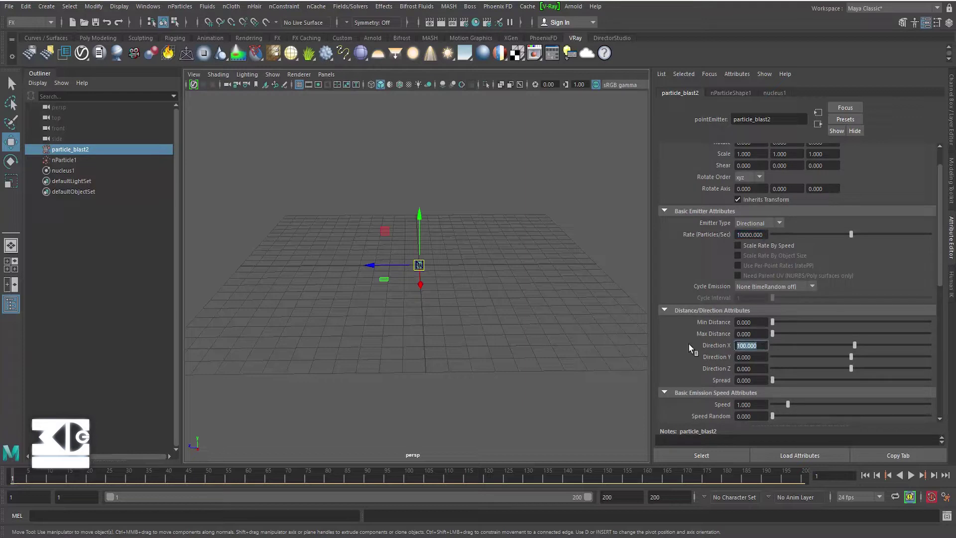
text(0)
key(Return)
key(Tab)
text(1)
key(Return)
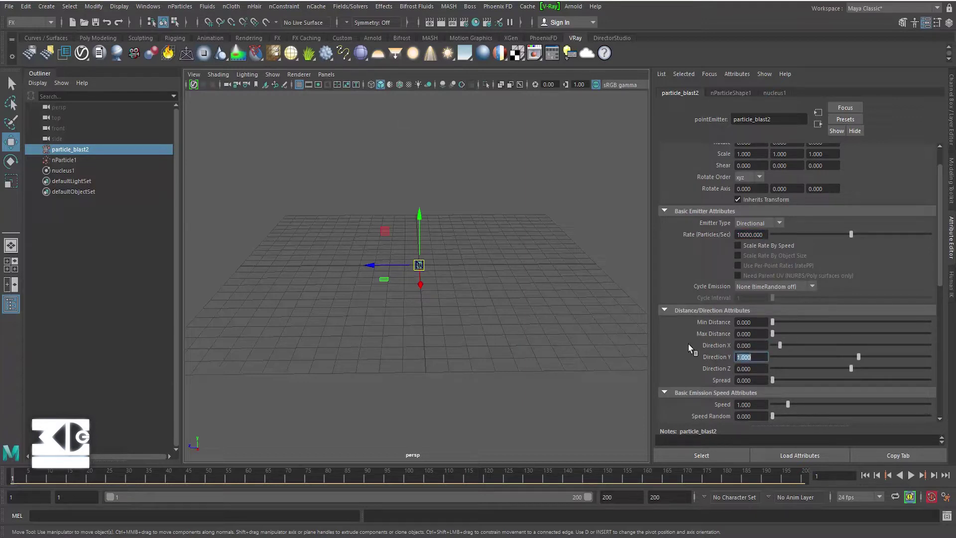
key(Tab)
key(Tab)
text(1)
key(Return)
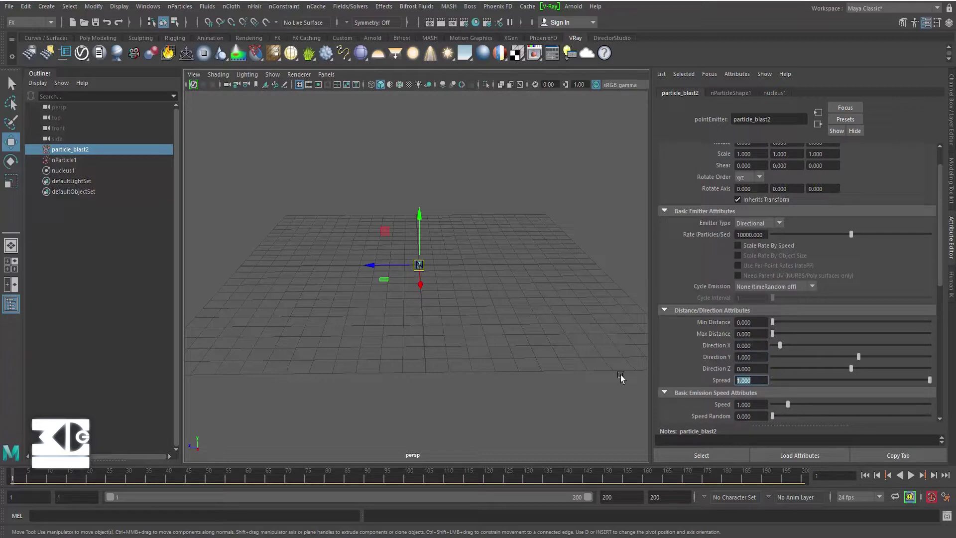
- Preview the emission with playback, orbiting to a lower view angle
key(shift+Tab)
key(shift+Tab)
key(shift+Tab)
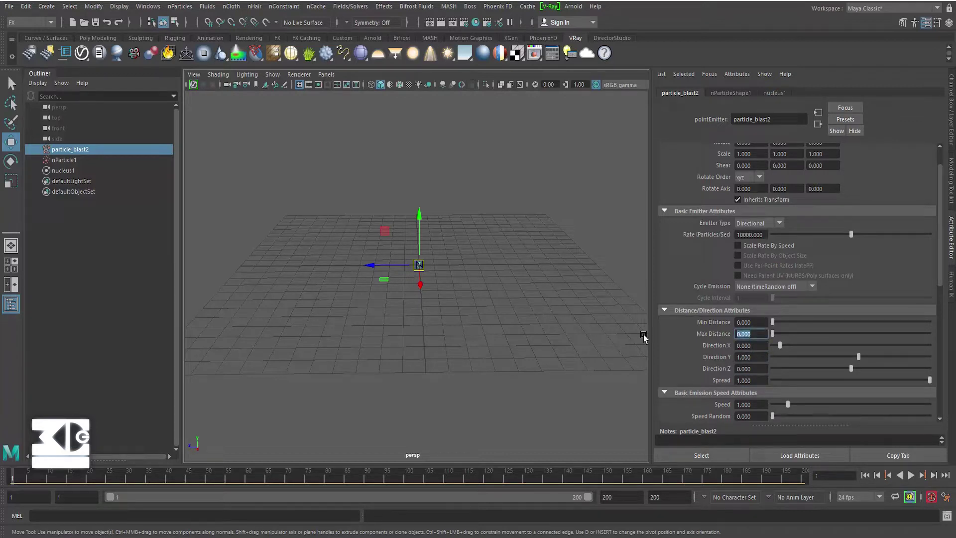
scroll(754, 352, down, 1)
scroll(755, 352, down, 2)
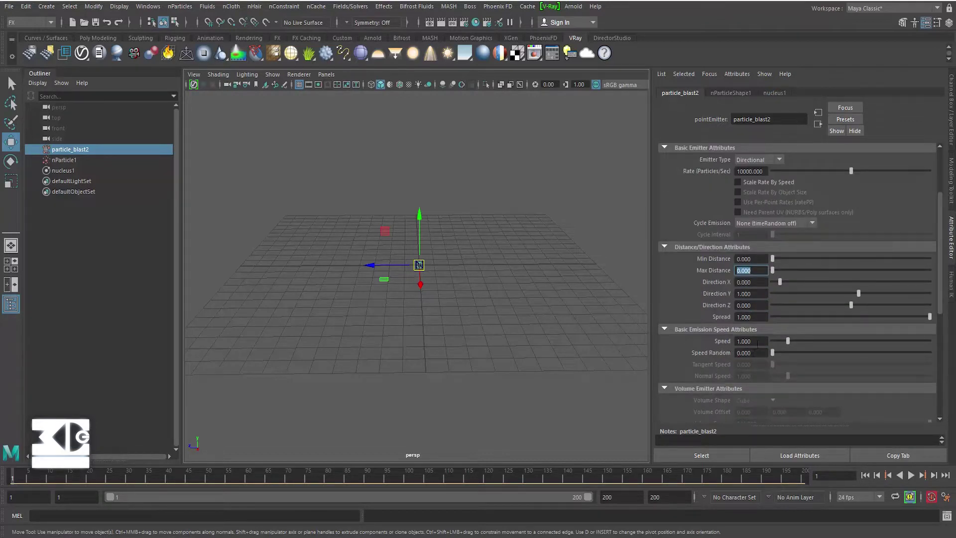
click(752, 341)
key(alt+v)
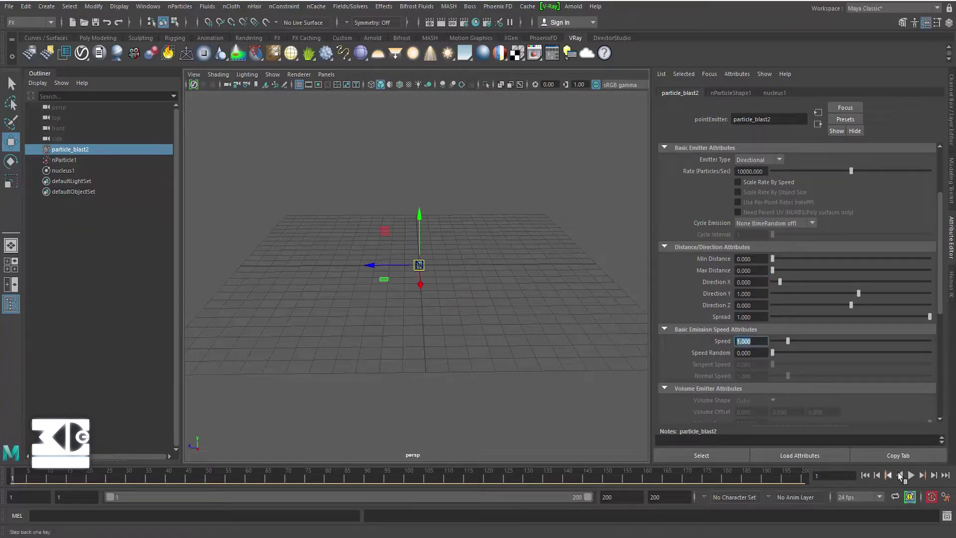
key(alt+v)
scroll(419, 298, down, 3)
mouse_move(420, 297)
alt+mouse_down()
mouse_move(420, 271)
mouse_move(458, 214)
mouse_move(429, 275)
mouse_move(460, 272)
mouse_move(448, 273)
mouse_move(444, 295)
alt+mouse_up()
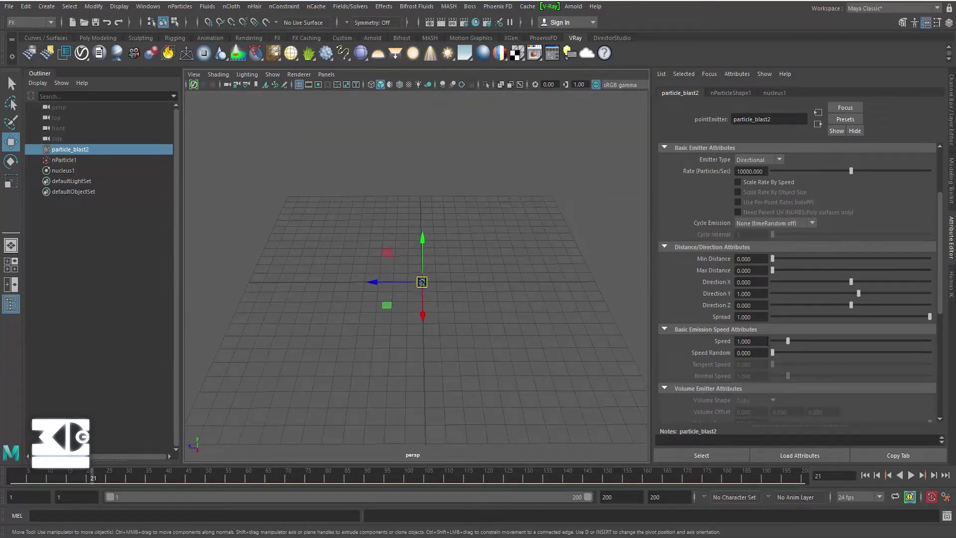
click(747, 341)
text(200.000)
key(Return)
alt+drag(473, 324, 458, 300)
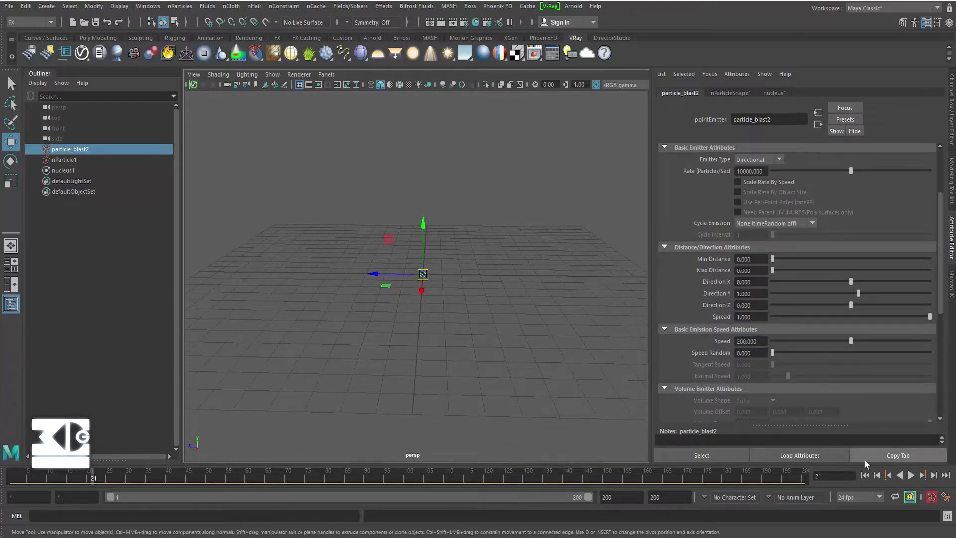
click(911, 476)
click(911, 476)
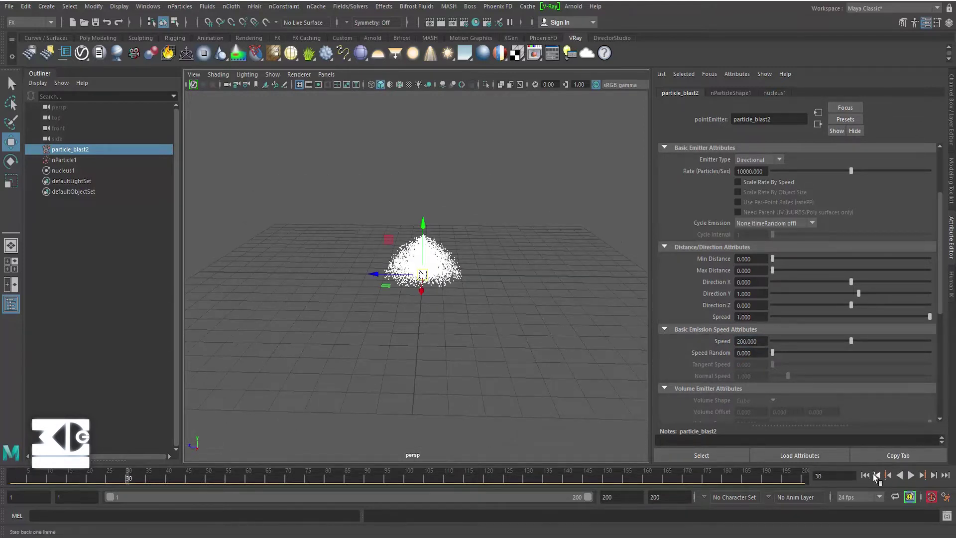
click(864, 476)
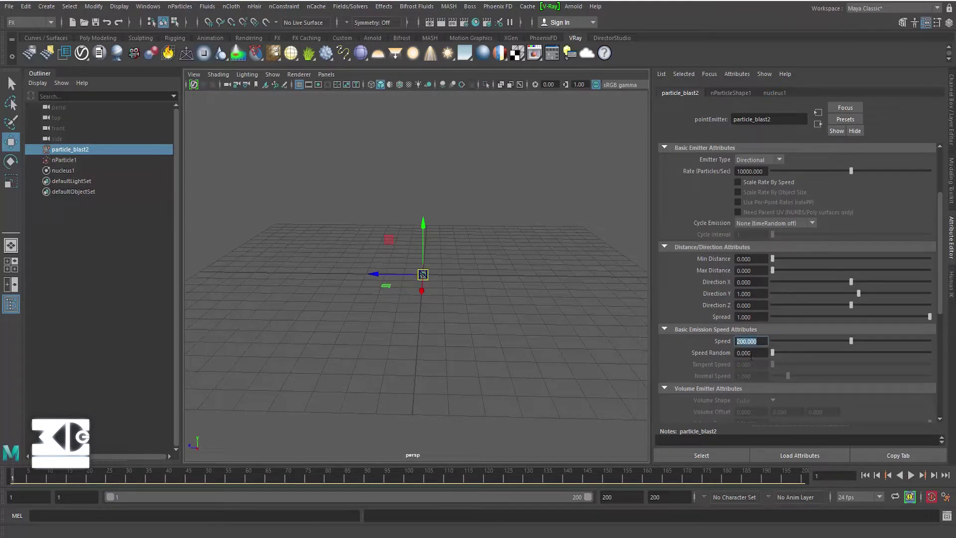
- Enter speed 1000, speed random 200 and max distance 1, then preview the emission
text(1000)
key(Return)
double_click(751, 352)
text(200)
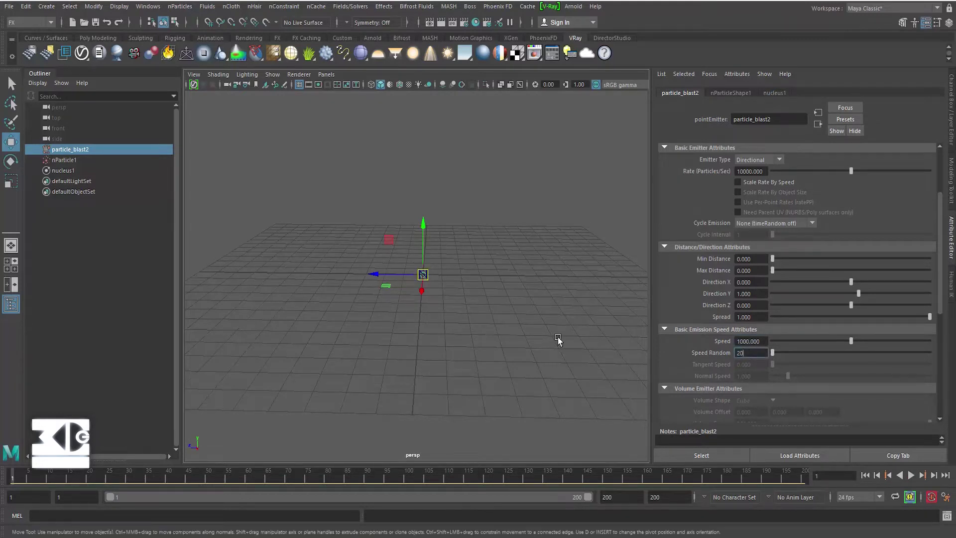
key(Return)
double_click(751, 270)
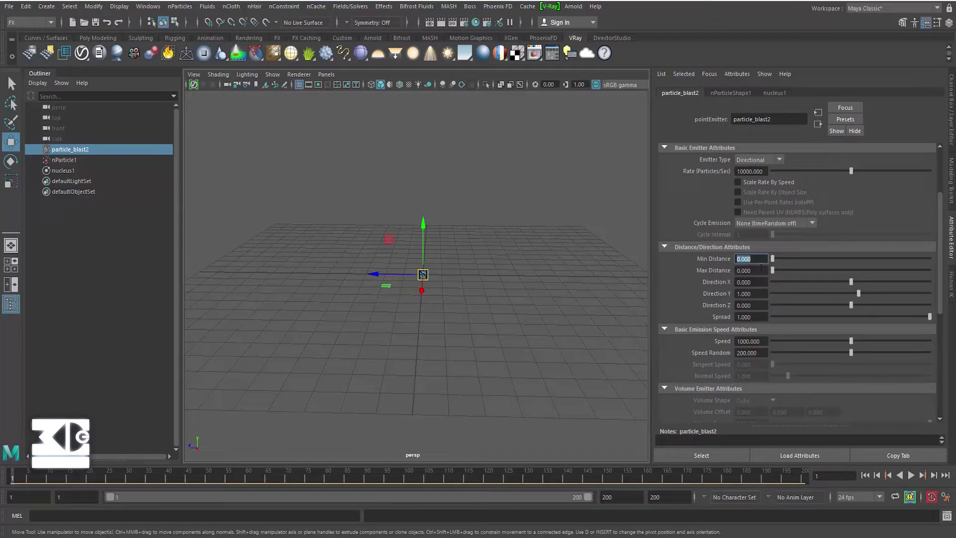
text(12)
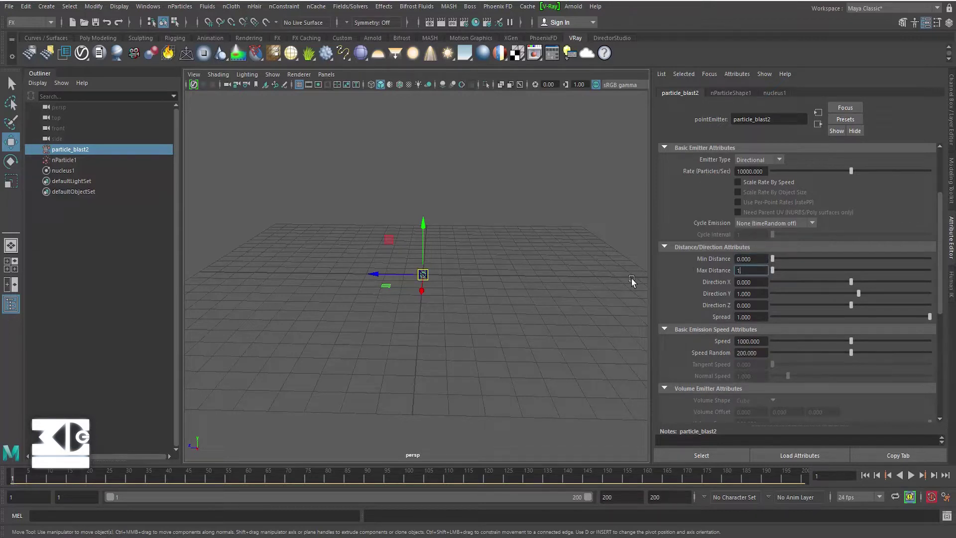
key(Return)
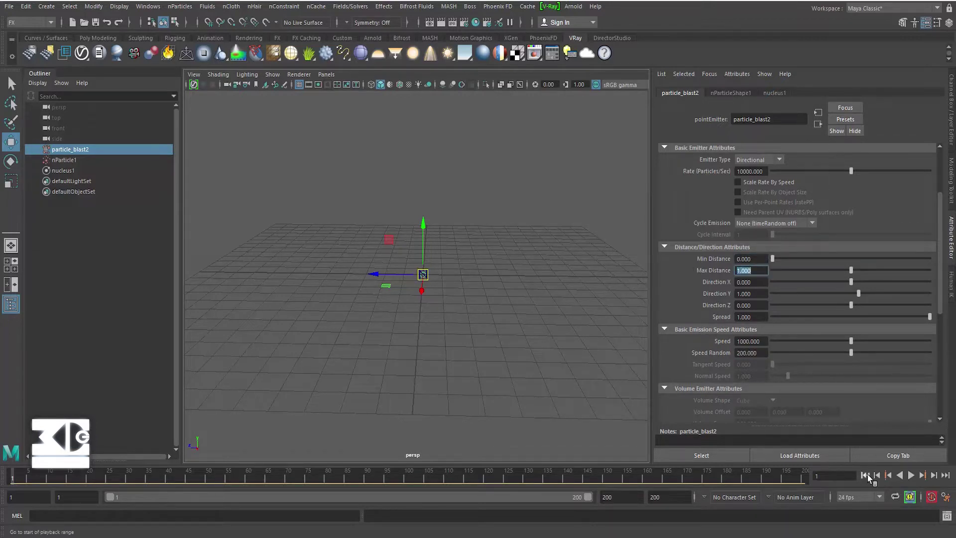
click(910, 475)
click(865, 475)
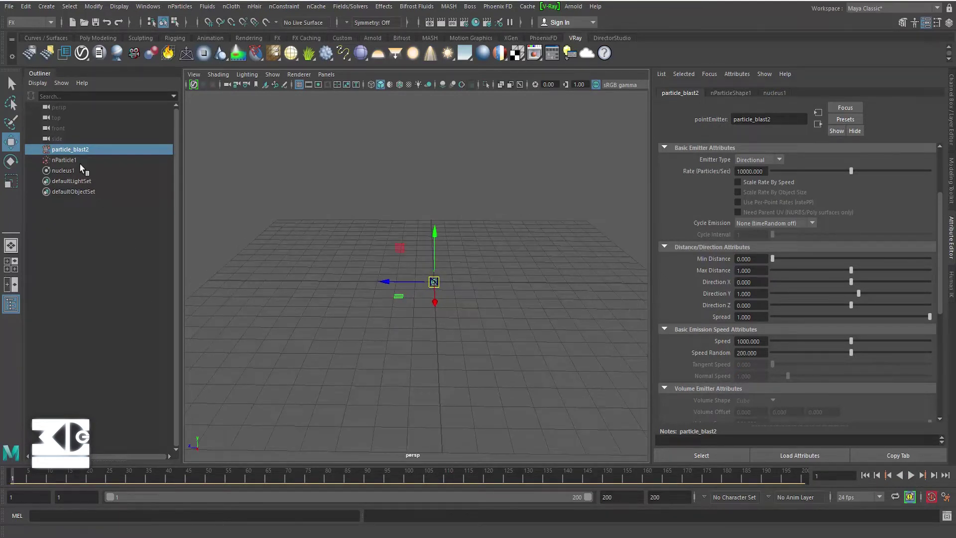
- Give nParticle1 Random range lifespan mode with lifespan 0.5 and lifespan random 0.4
click(80, 162)
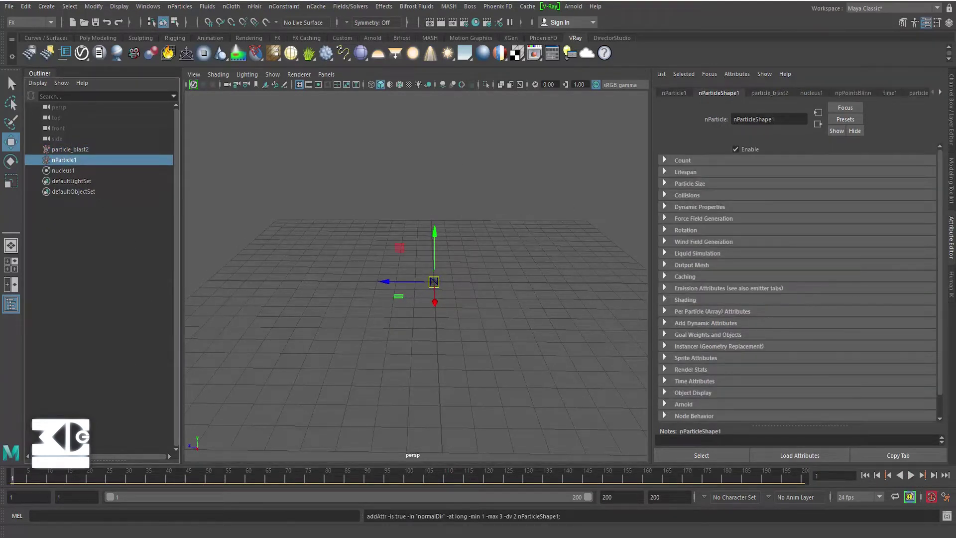
click(682, 171)
click(764, 184)
click(757, 216)
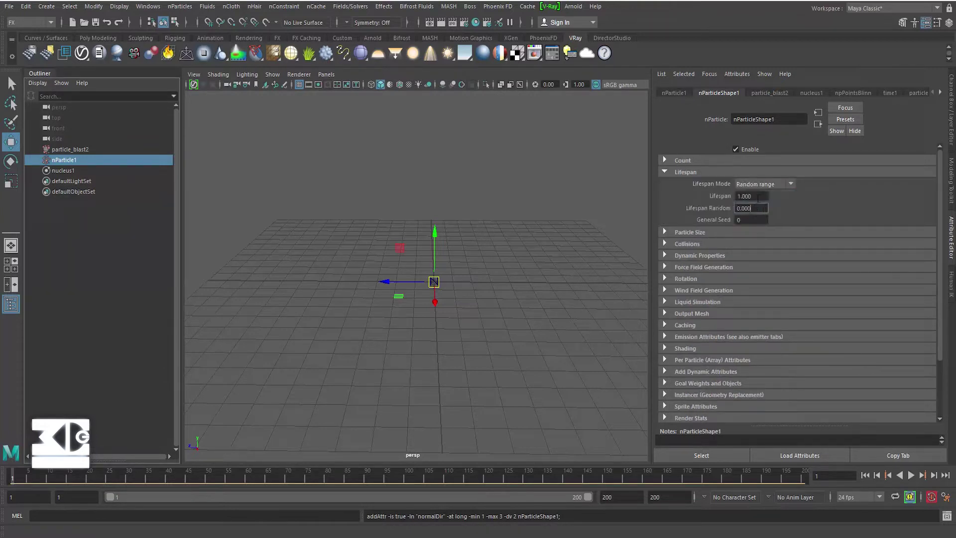
text(.5)
key(Tab)
text(.4)
key(Return)
click(911, 475)
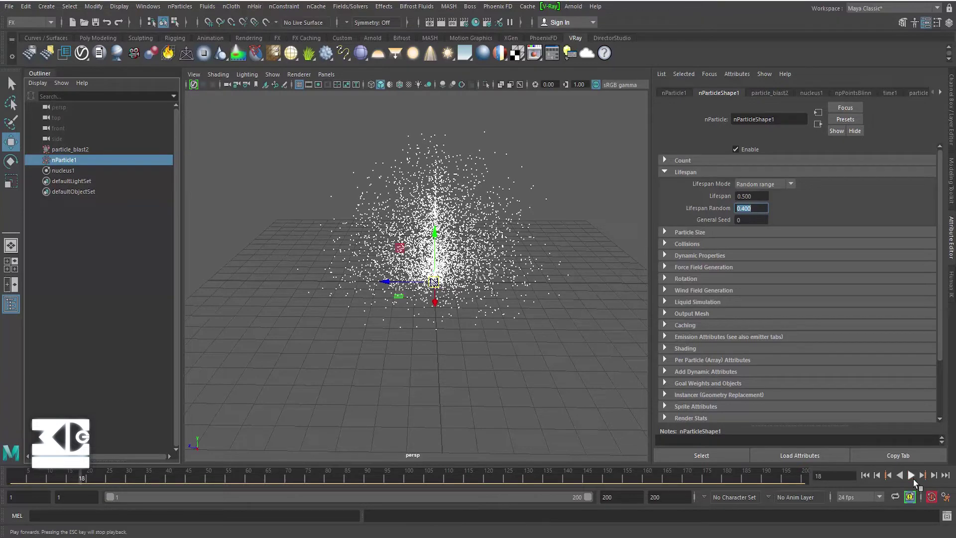
click(866, 477)
- Key particle_blast2's rate at 10000 on frame 1 and 0 on frame 3
click(70, 150)
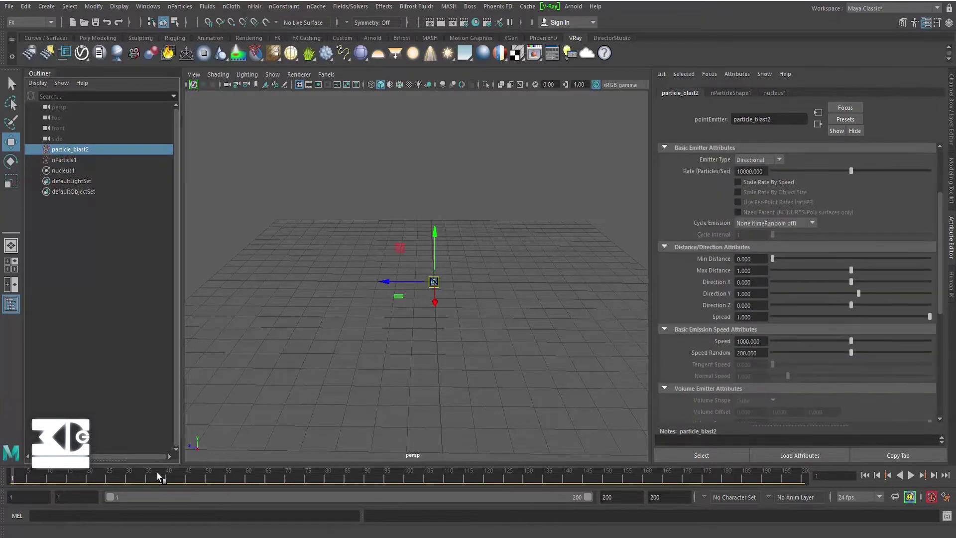
key(alt+v)
click(15, 480)
right_click(702, 171)
click(722, 204)
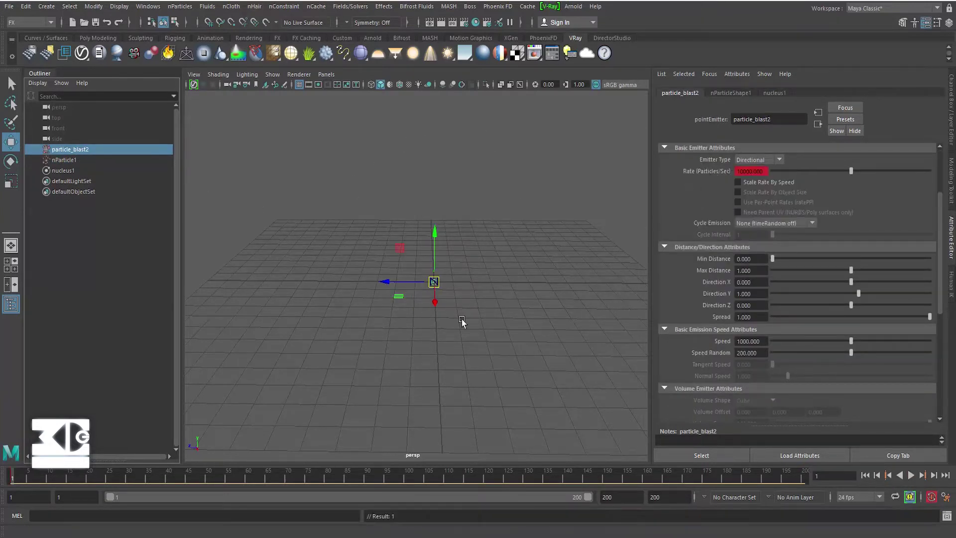
key(alt+v)
click(764, 170)
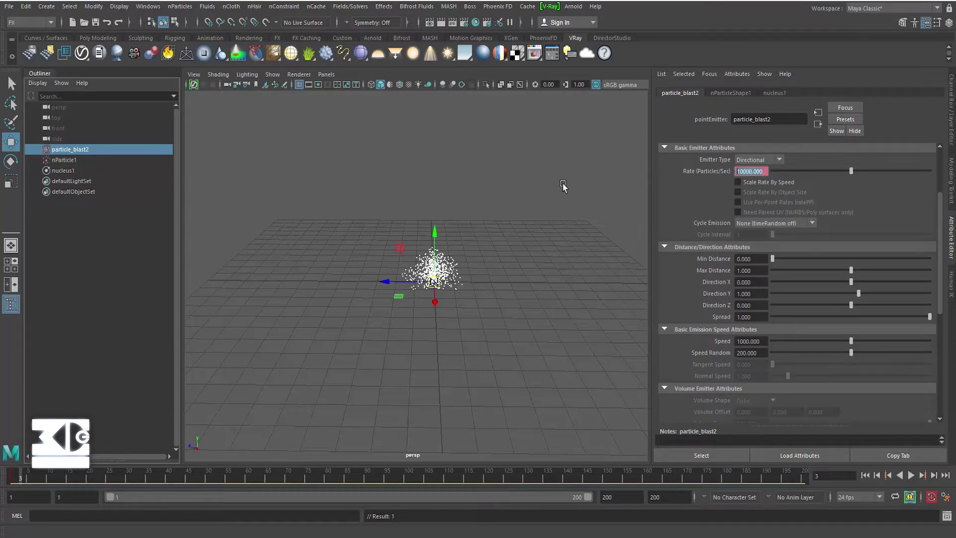
text(0)
key(Return)
click(911, 475)
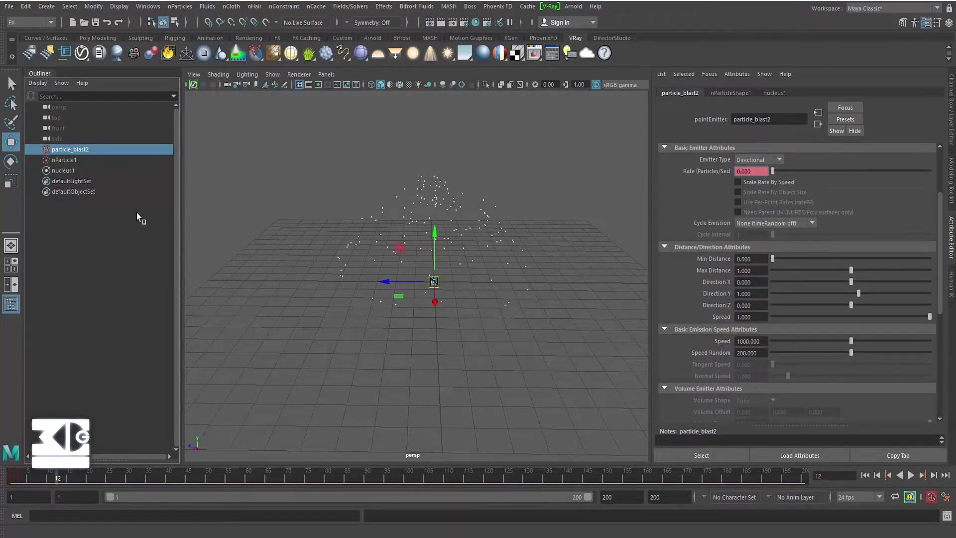
click(865, 475)
click(912, 477)
alt+drag(254, 265, 264, 258)
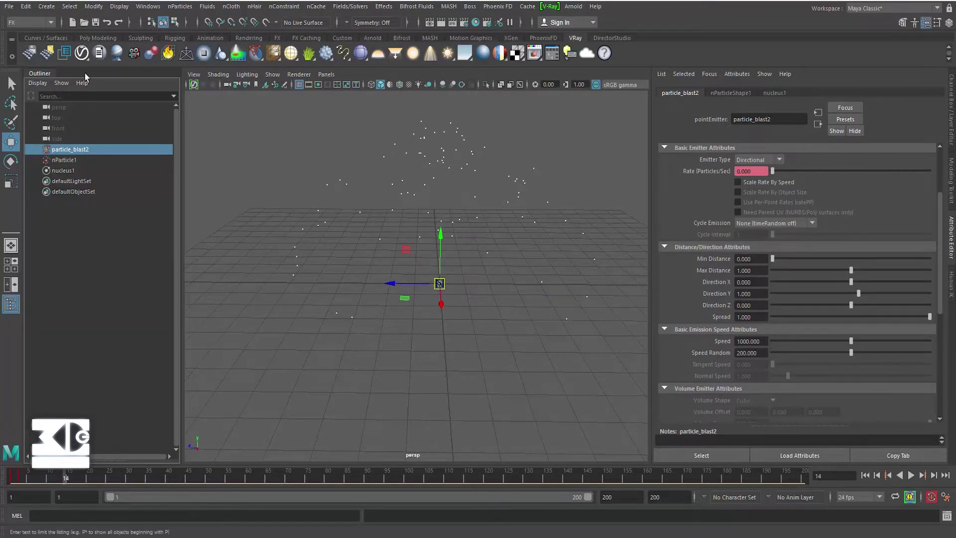
- Add a volume axis field named blast_help to nParticle1
click(64, 159)
click(351, 7)
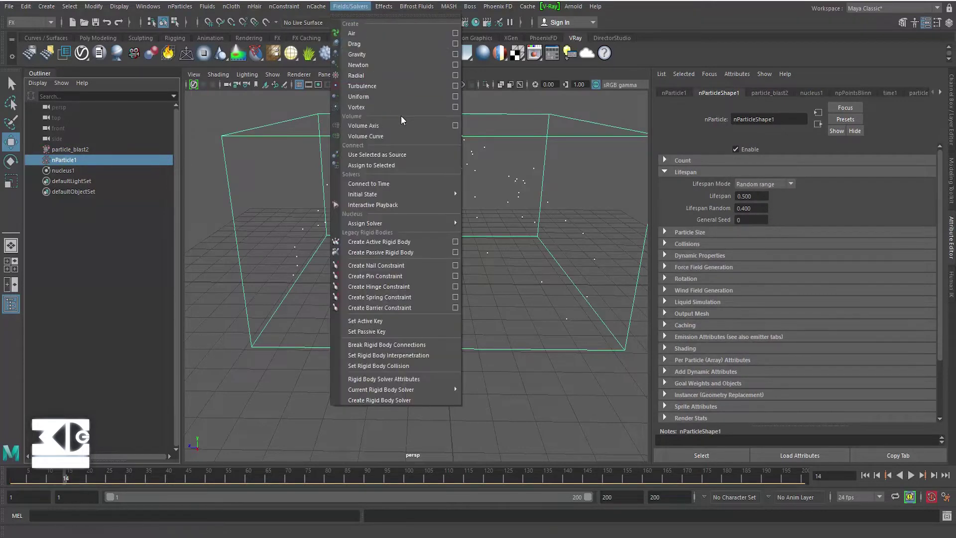
click(454, 125)
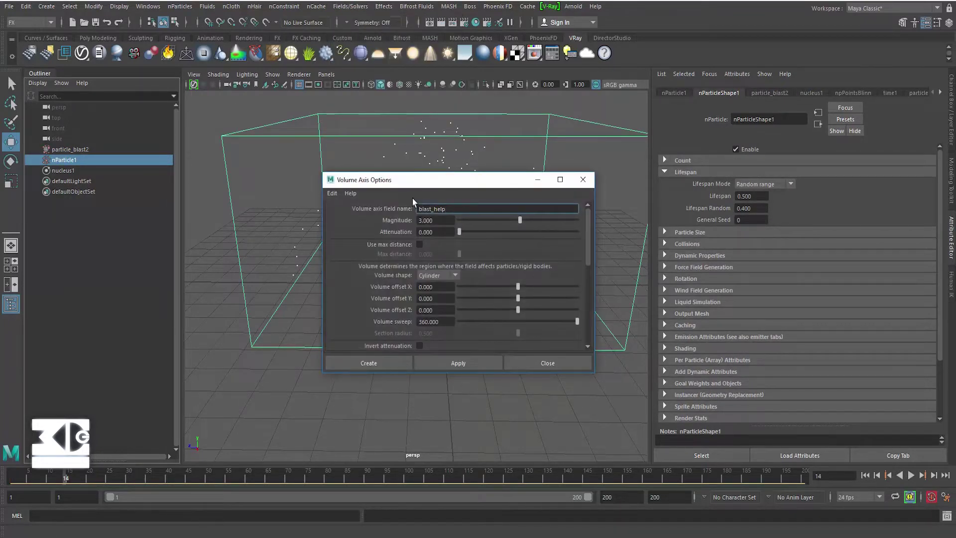
text(blast)
text(_help)
click(371, 356)
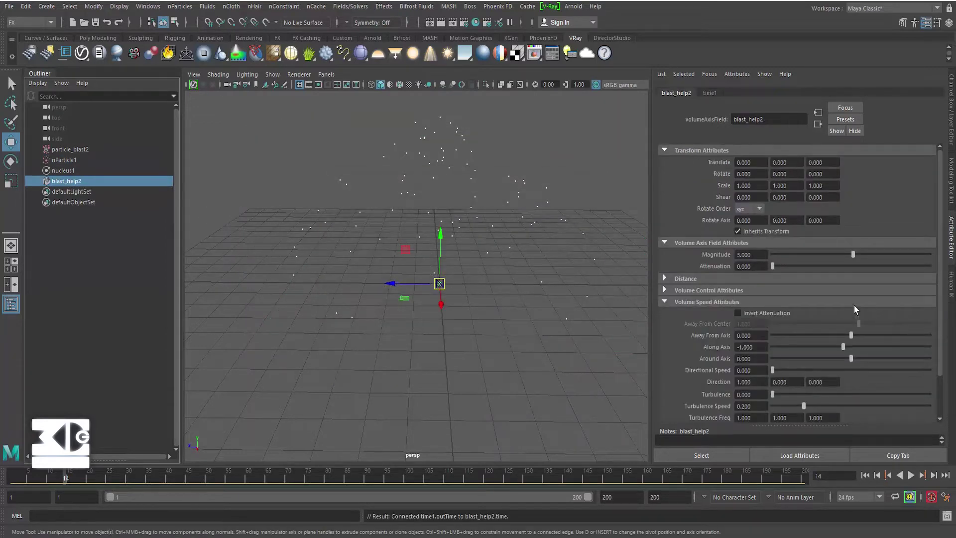
- Set the field's Volume Shape to Cylinder
scroll(736, 283, down, 2)
click(677, 241)
click(755, 253)
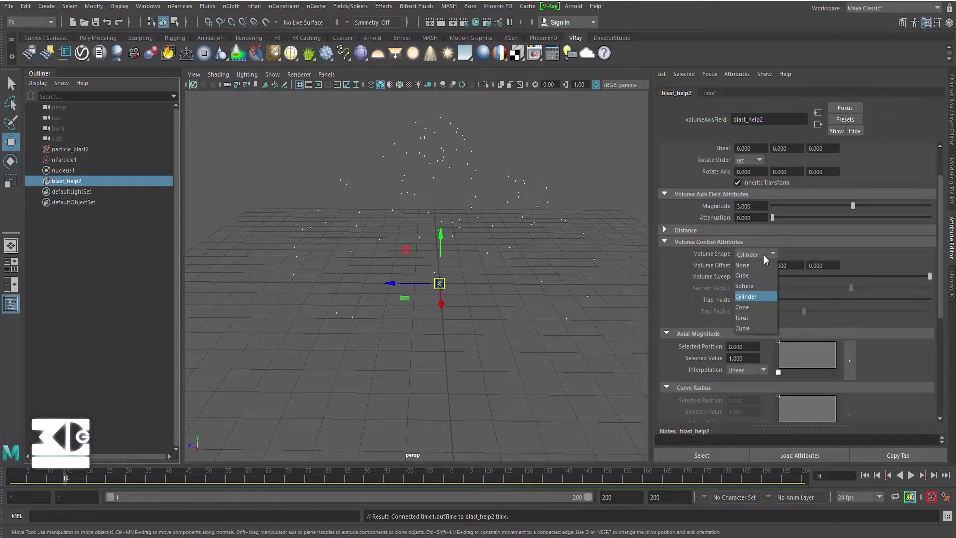
click(751, 301)
scroll(443, 268, up, 2)
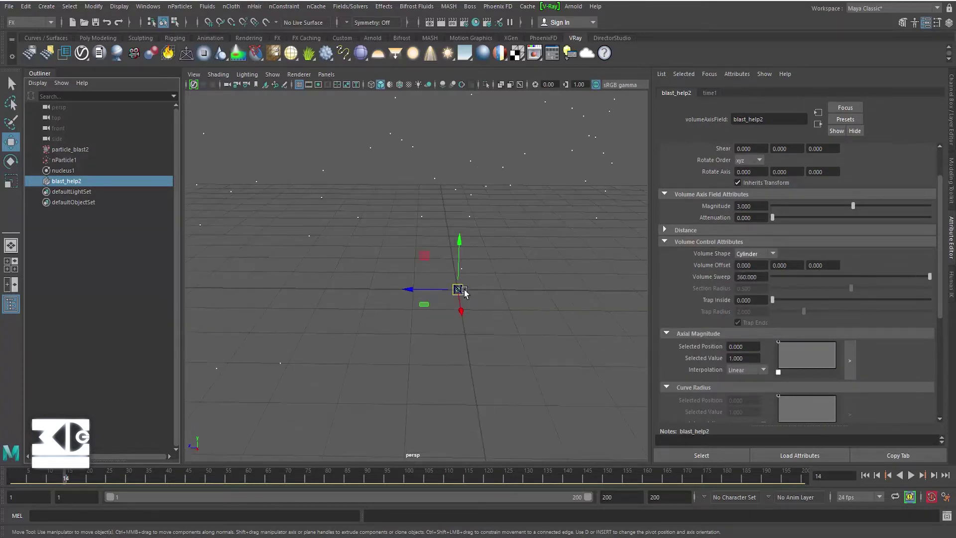
drag(458, 286, 458, 245)
key(ctrl+z)
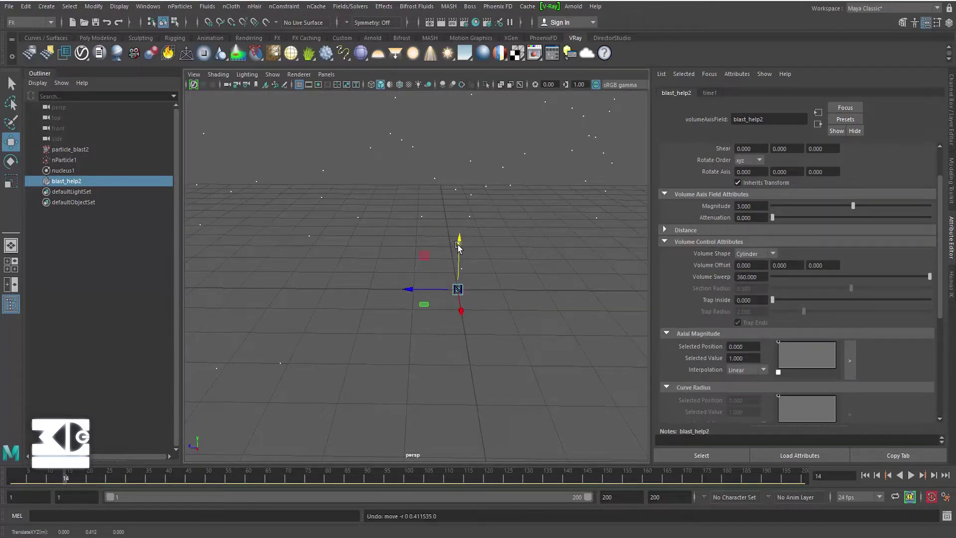
- Scale blast_help2 uniformly up to 45.395 around the emitter
key(alt+shift+v)
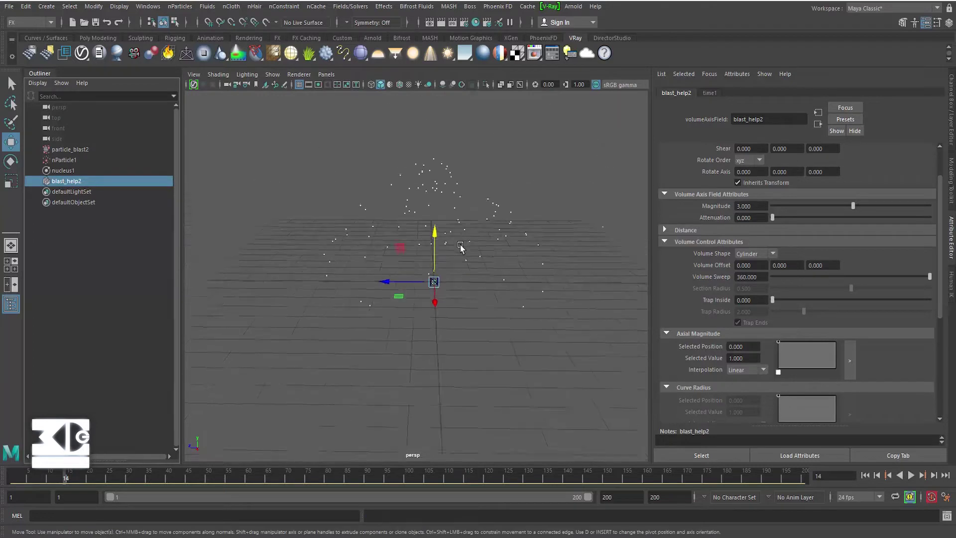
alt+drag(526, 282, 614, 302)
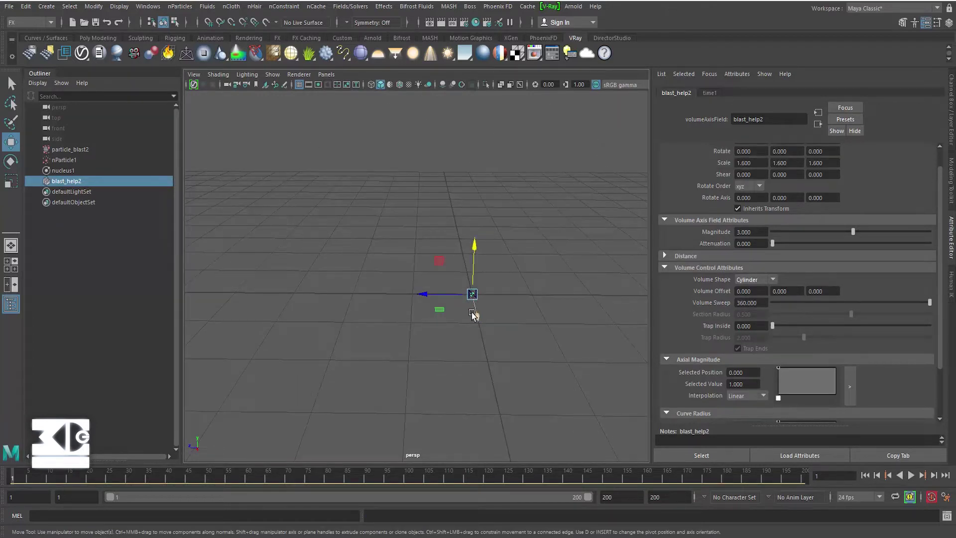
click(475, 273)
key(r)
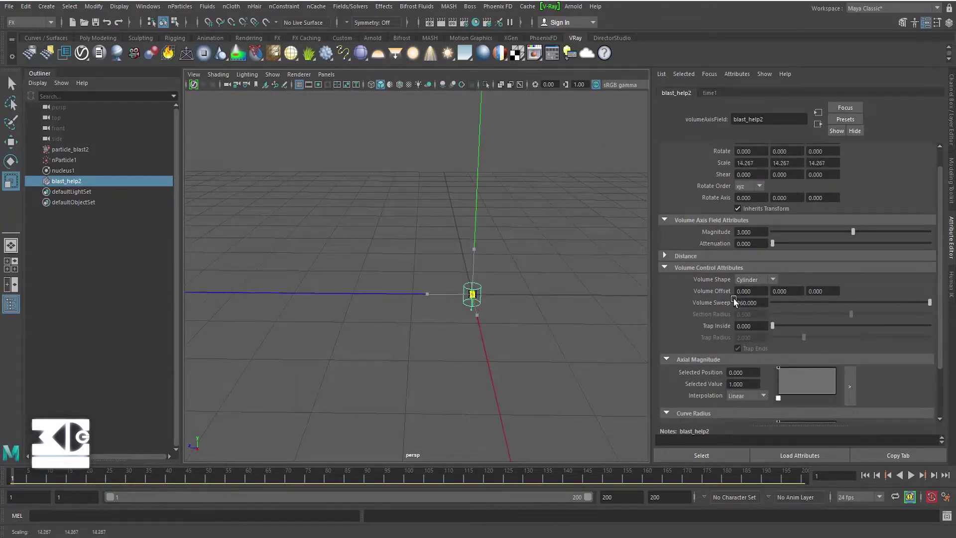
mouse_move(472, 294)
mouse_down()
mouse_move(573, 293)
mouse_move(533, 292)
mouse_up()
scroll(536, 292, down, 5)
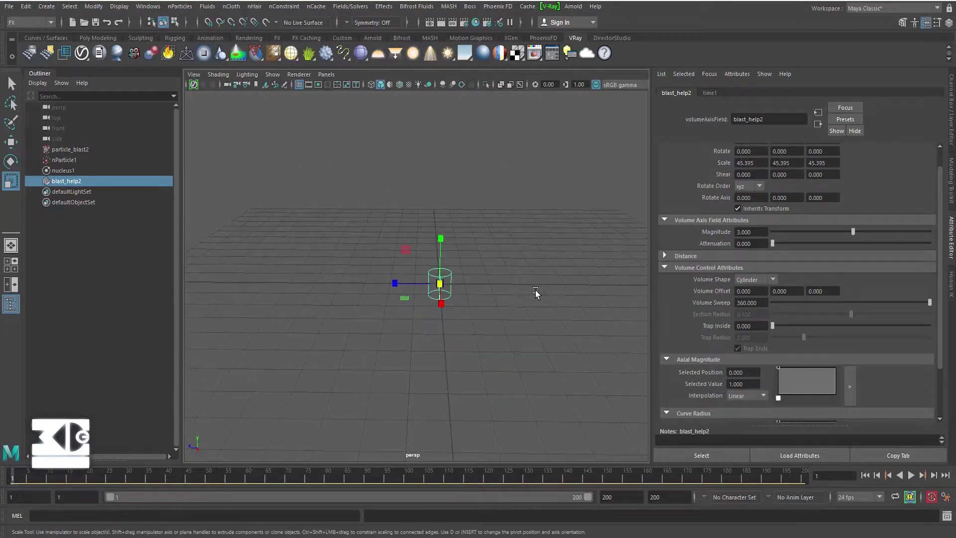
click(138, 39)
- Create polygon plane pPlane1, scaled to 31.71 as ground, then reselect blast_help2
click(105, 38)
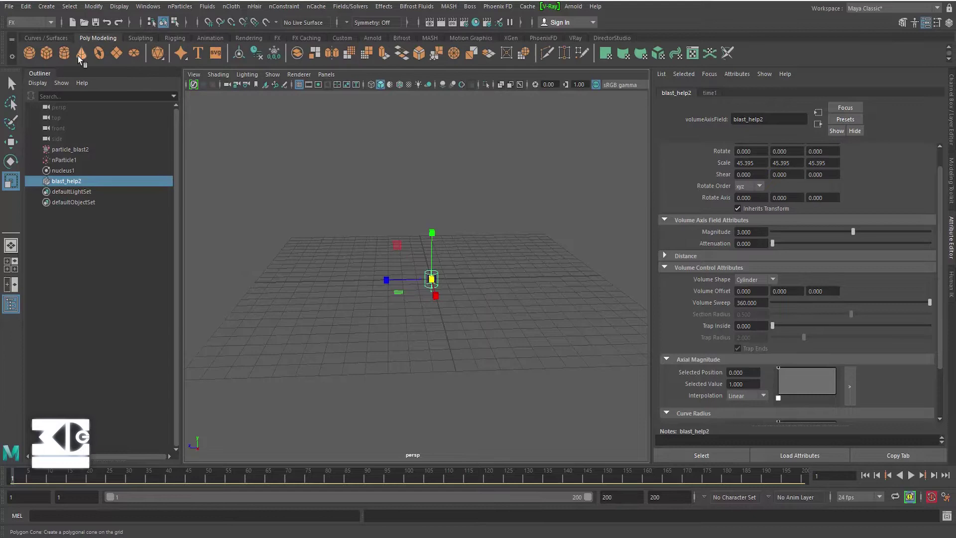
click(115, 53)
drag(433, 281, 745, 292)
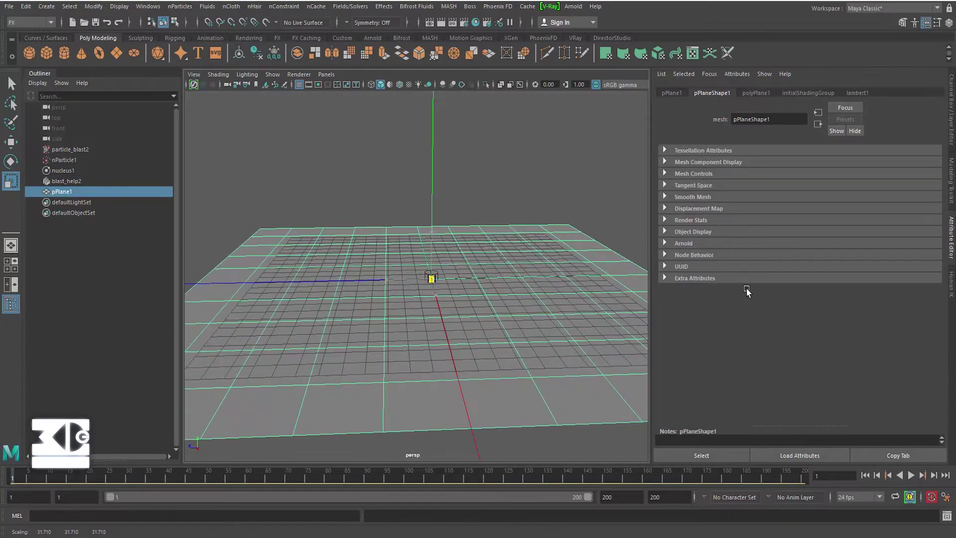
alt+drag(518, 294, 466, 290)
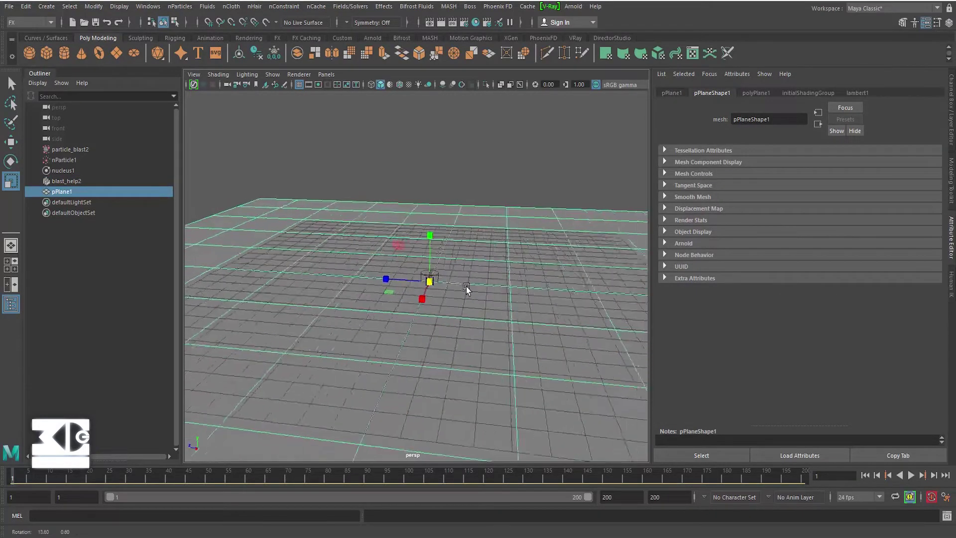
click(68, 180)
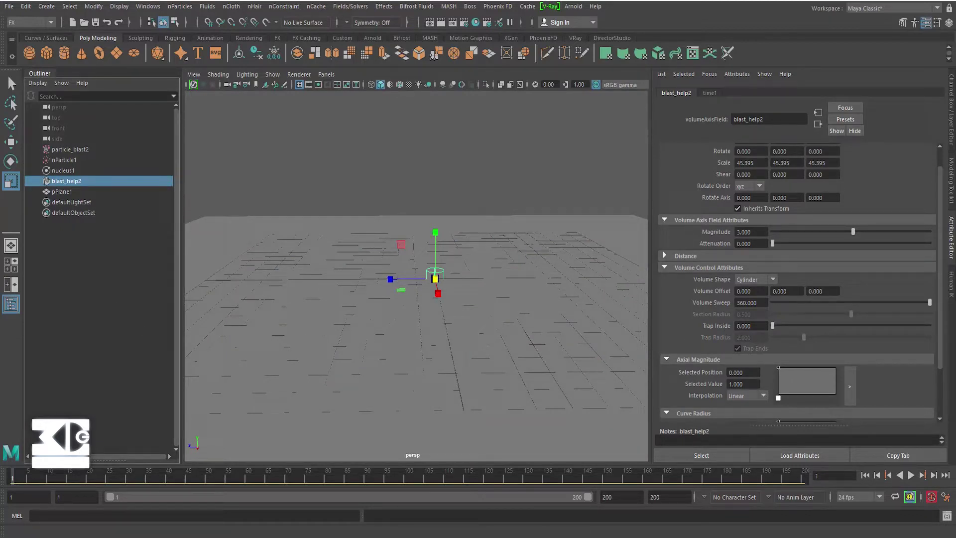
- Expose blast_help2's Volume Speed settings and nudge the field vertically
click(670, 267)
click(665, 301)
scroll(727, 321, down, 2)
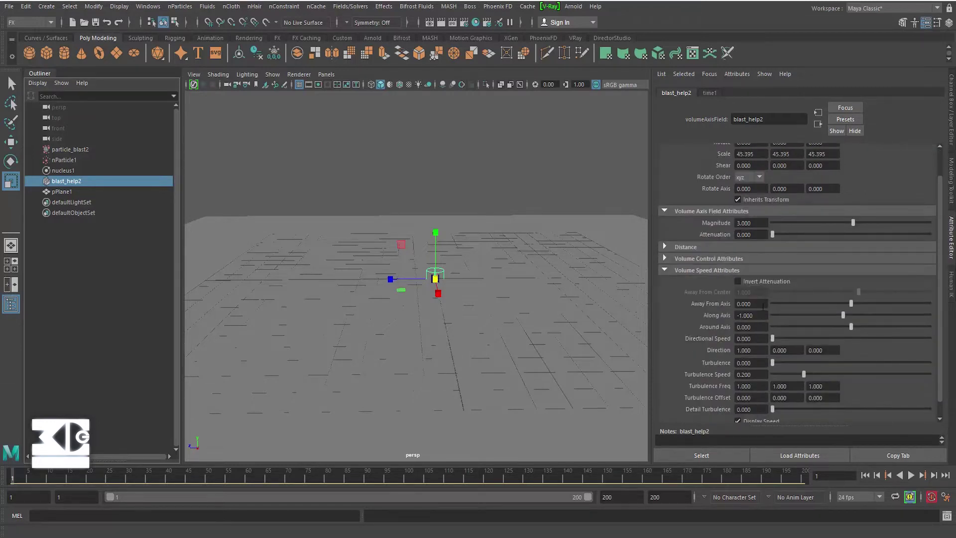
click(763, 304)
click(435, 272)
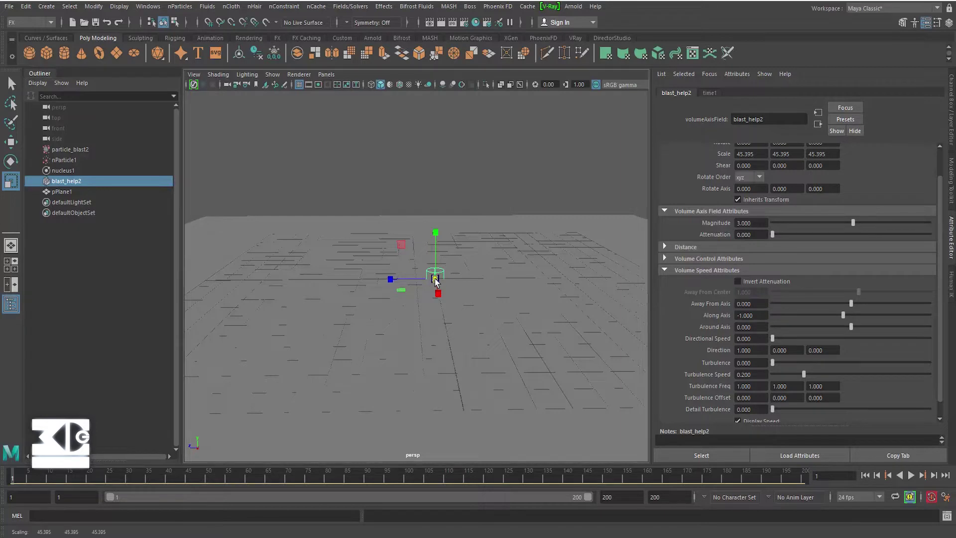
key(w)
drag(435, 276, 435, 270)
drag(435, 233, 436, 249)
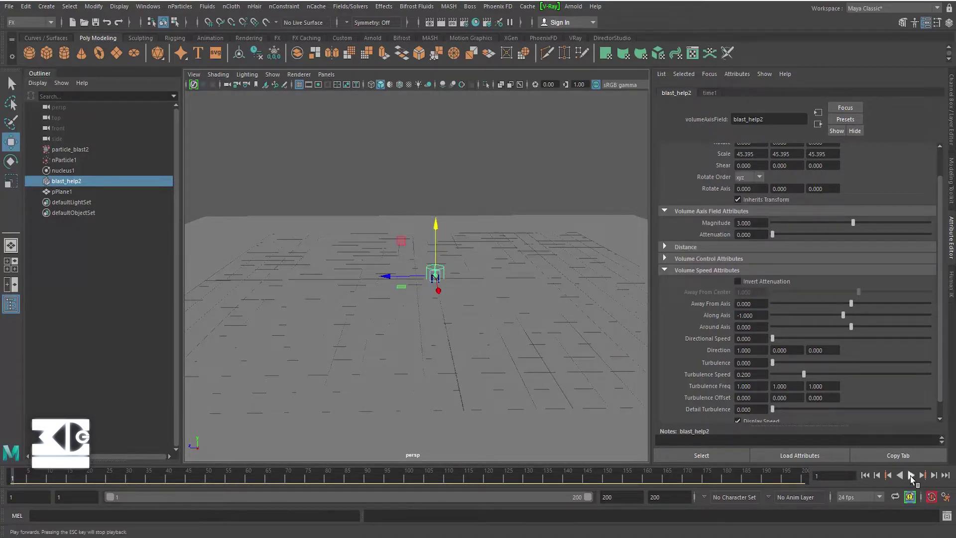
click(910, 475)
click(864, 475)
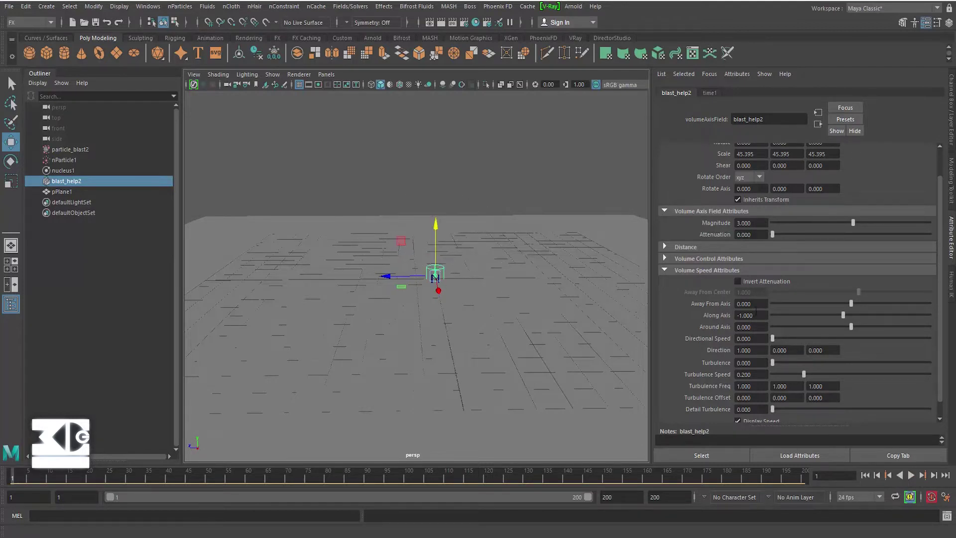
- Set Along Axis 1, Turbulence 10 and Turbulence Speed 0.5, then preview
text(1)
key(Return)
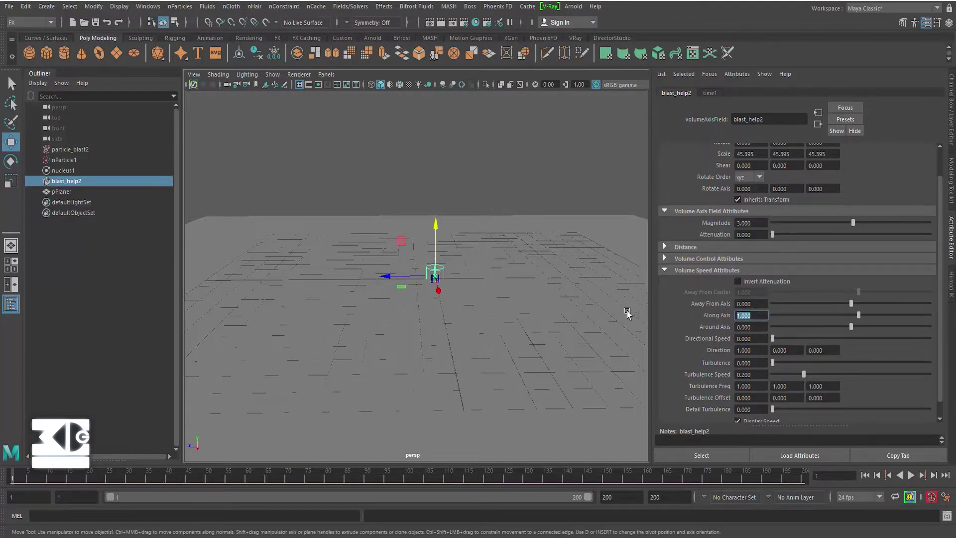
click(751, 362)
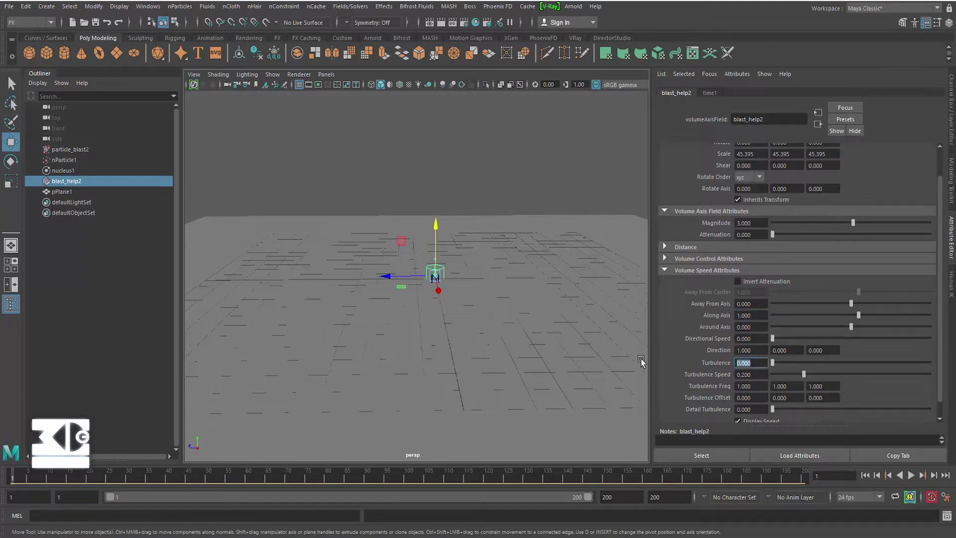
text(10)
key(Return)
key(Tab)
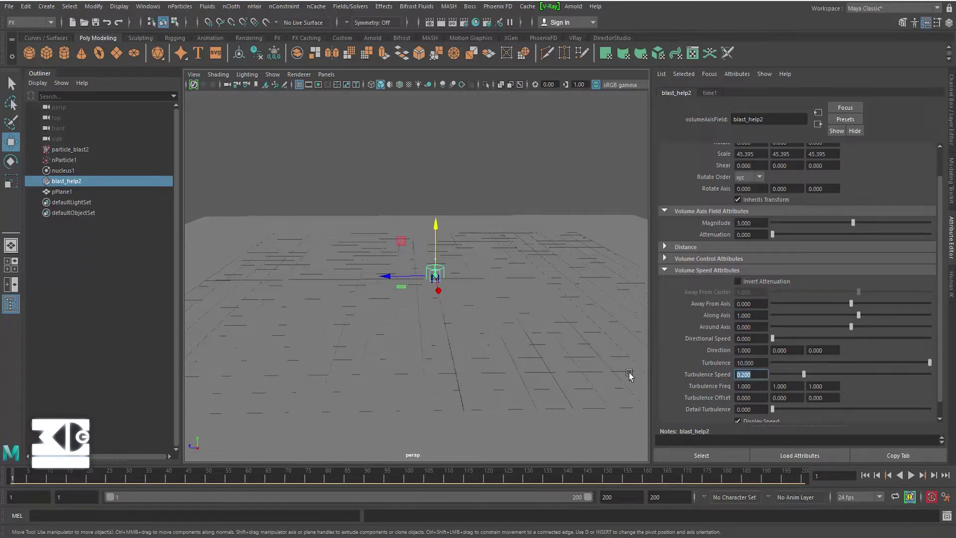
text(0.5)
key(Return)
click(910, 475)
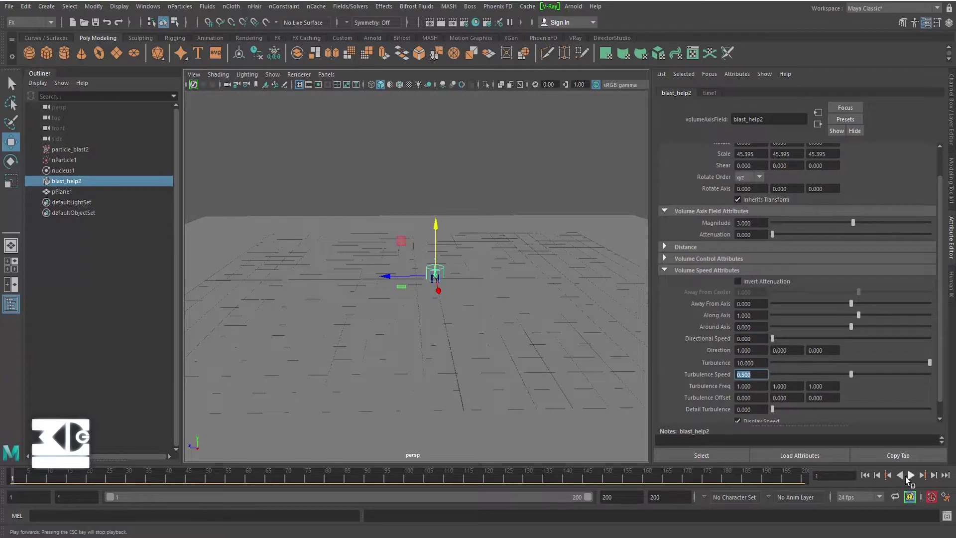
click(908, 476)
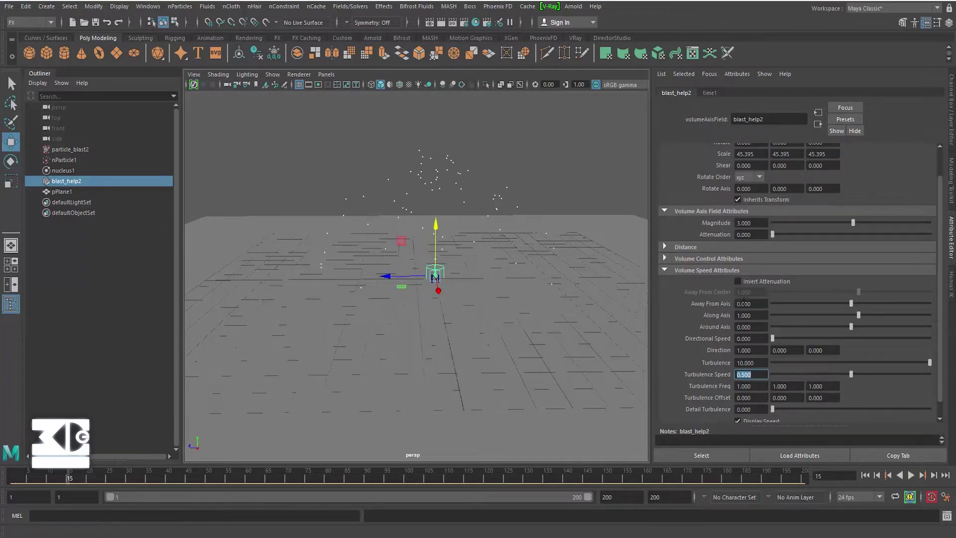
click(860, 473)
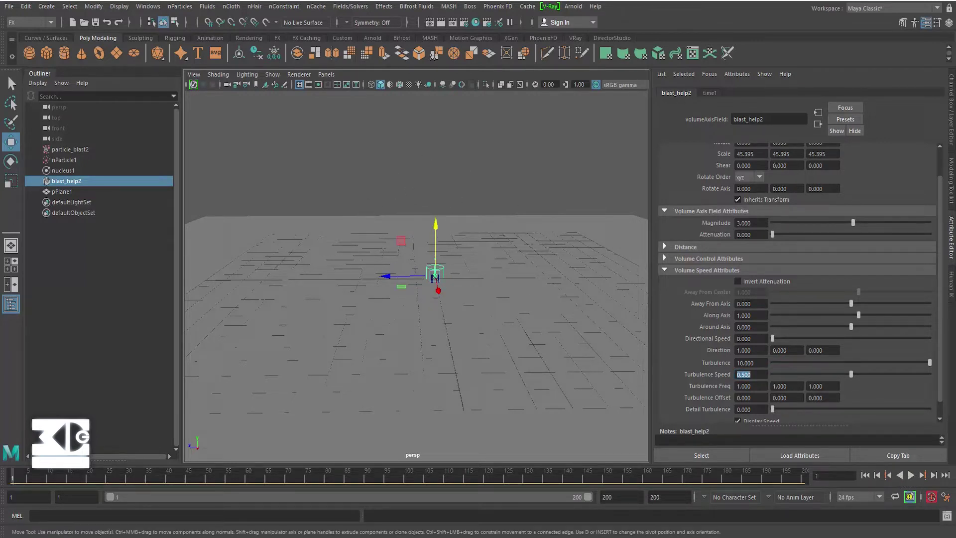
- Set Away From Axis to -1 and play the blast to preview it
click(749, 303)
text(-1)
key(Return)
click(910, 475)
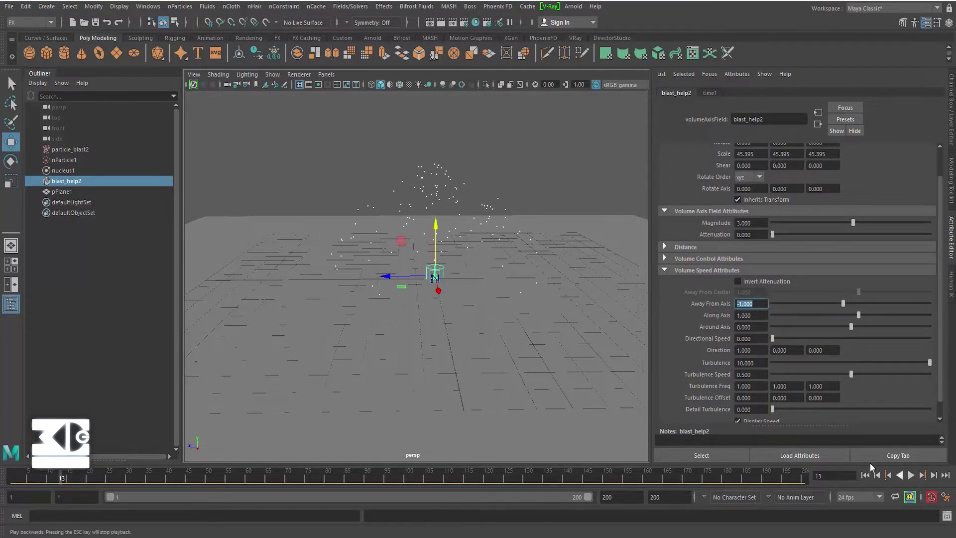
click(55, 170)
click(110, 149)
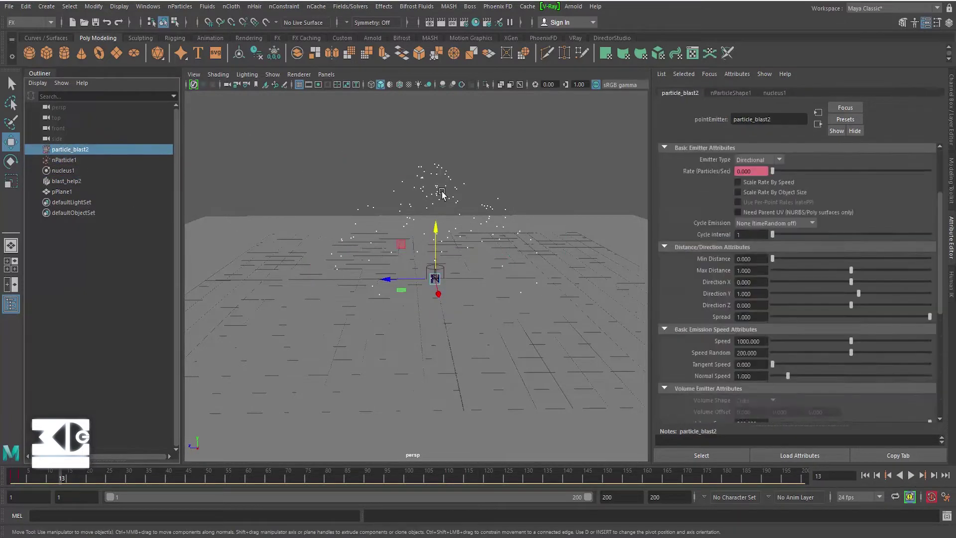
- Set the particle_blast2 emission Speed to 700 and preview the blast
scroll(728, 234, down, 1)
scroll(728, 233, down, 1)
double_click(750, 277)
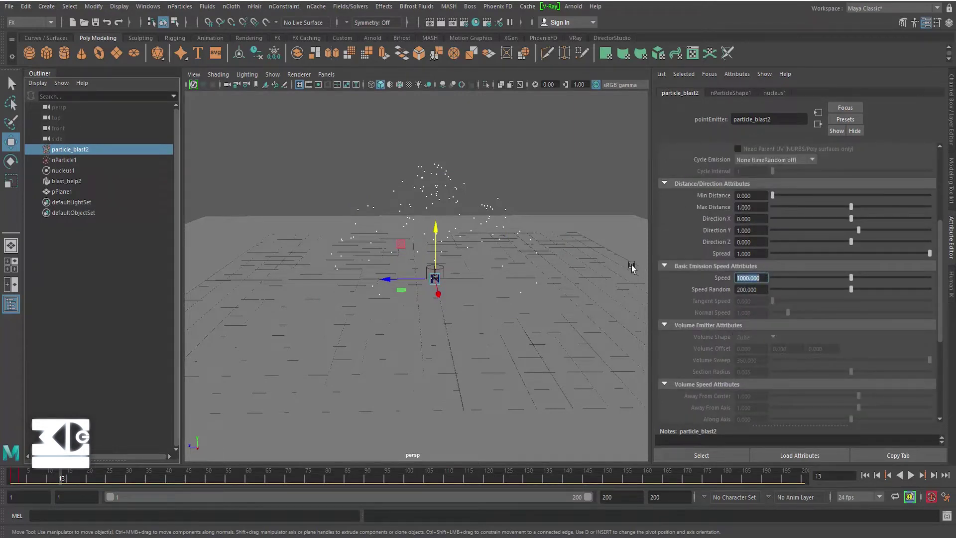
text(700)
key(Return)
click(911, 475)
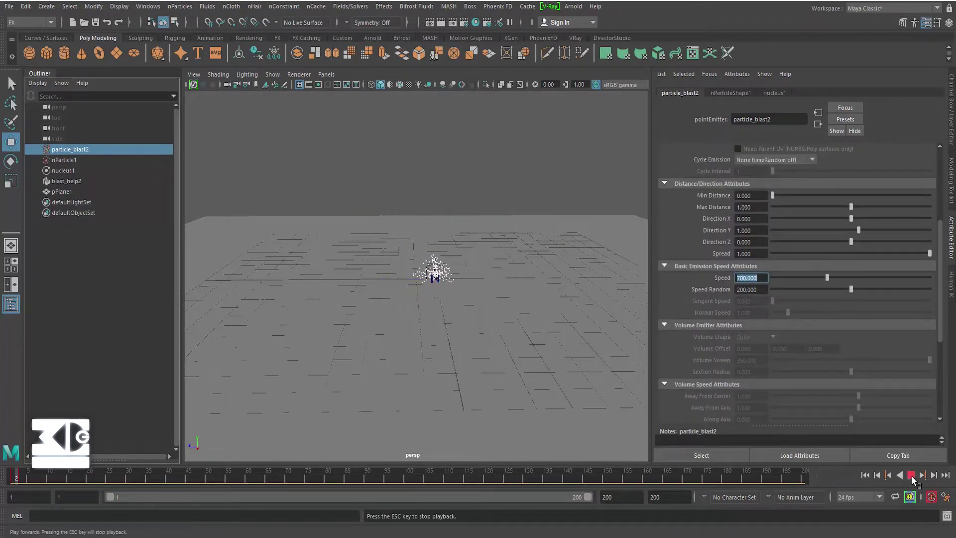
click(911, 475)
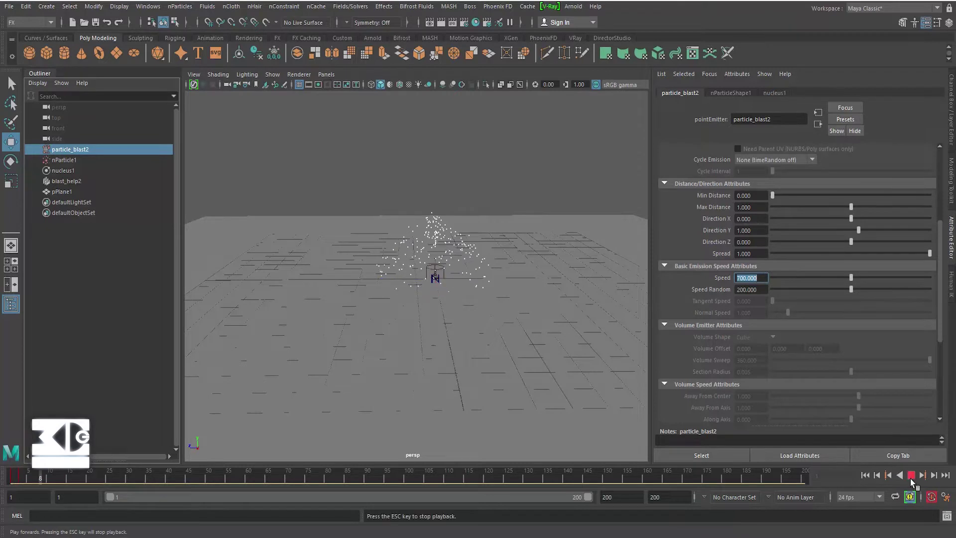
click(866, 476)
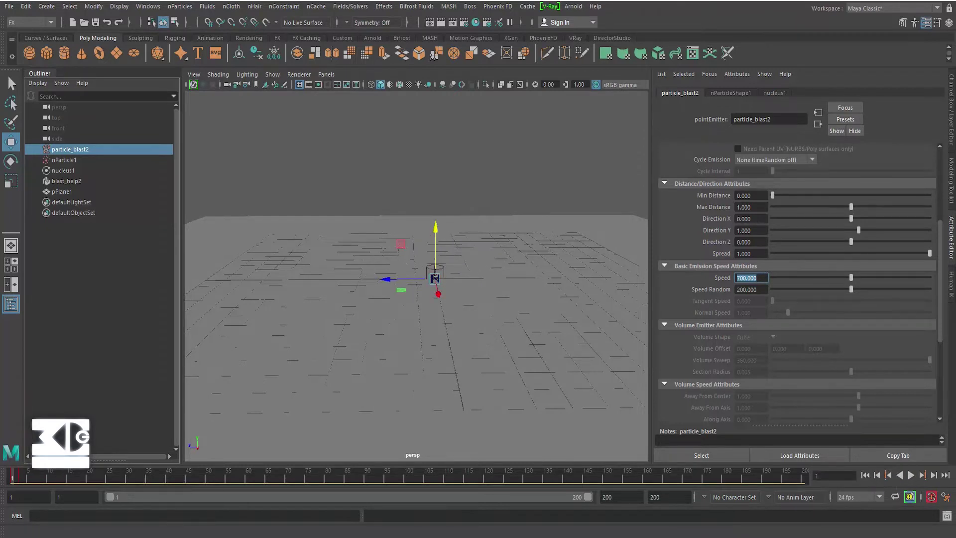
- Raise nucleus1 Gravity to 1500 and replay the simulation from the start
click(63, 171)
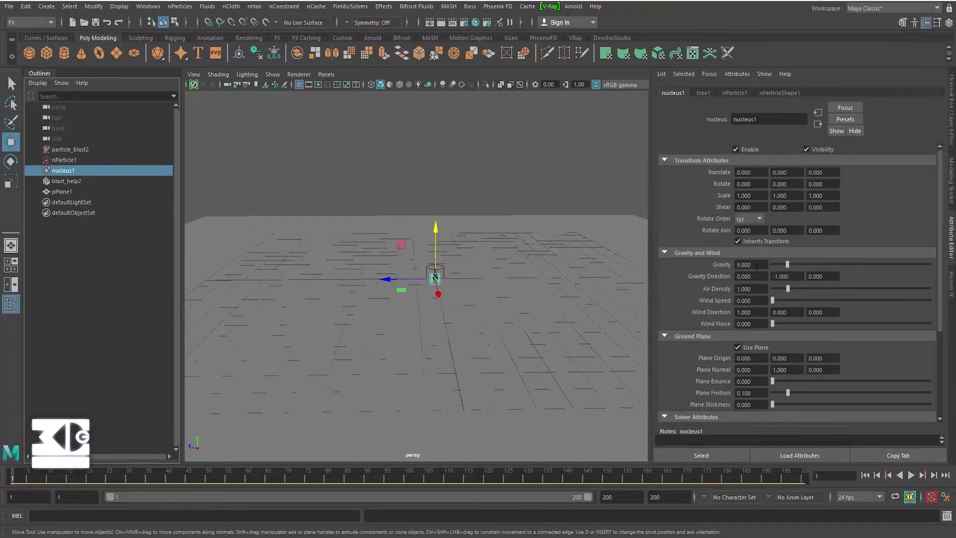
click(756, 266)
text(1500)
key(Return)
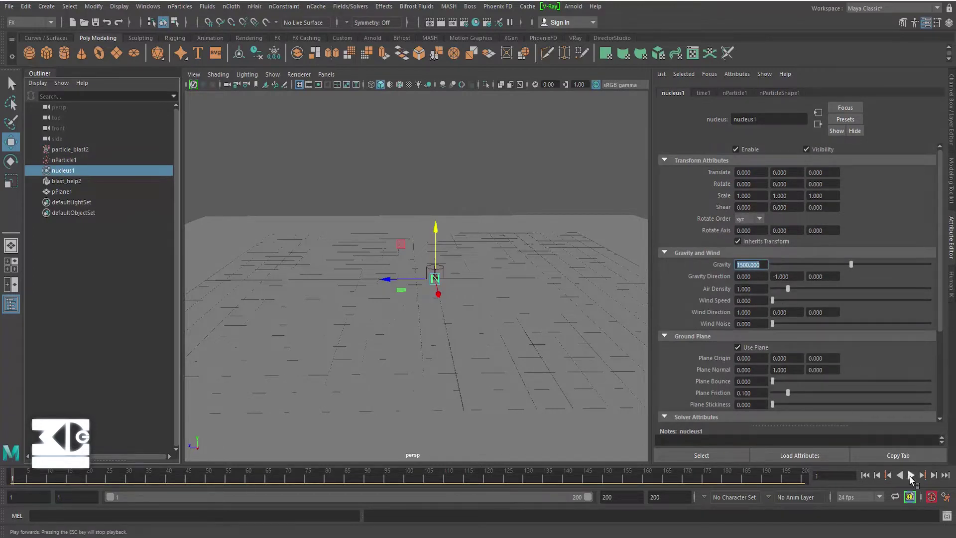
click(910, 475)
click(911, 476)
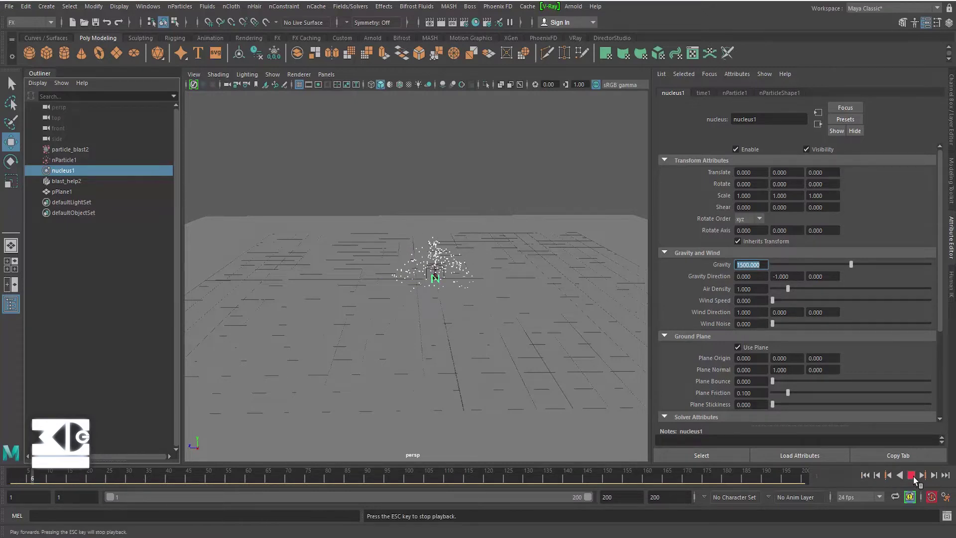
click(865, 476)
click(911, 475)
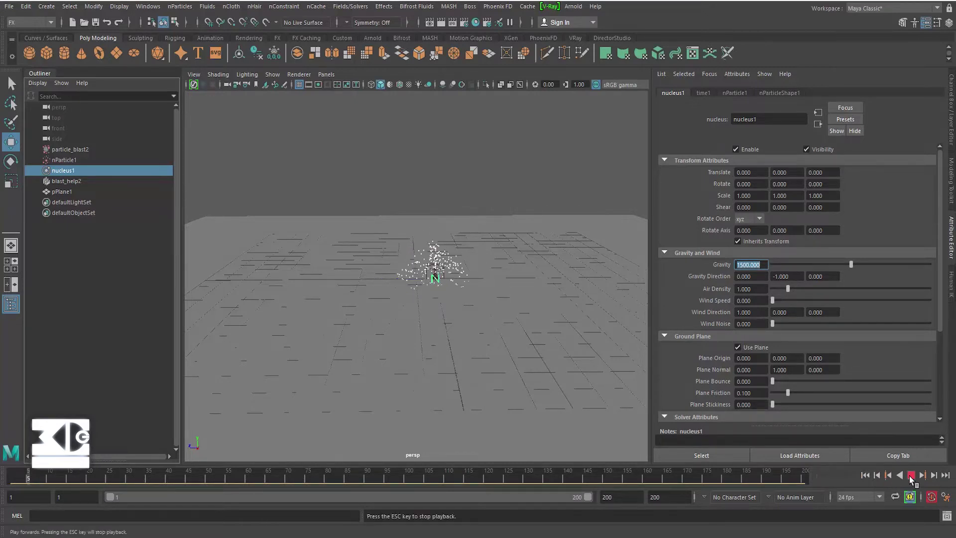
key(Escape)
- Set particle_blast2 emission Speed to 900 and replay the faster blast
click(73, 149)
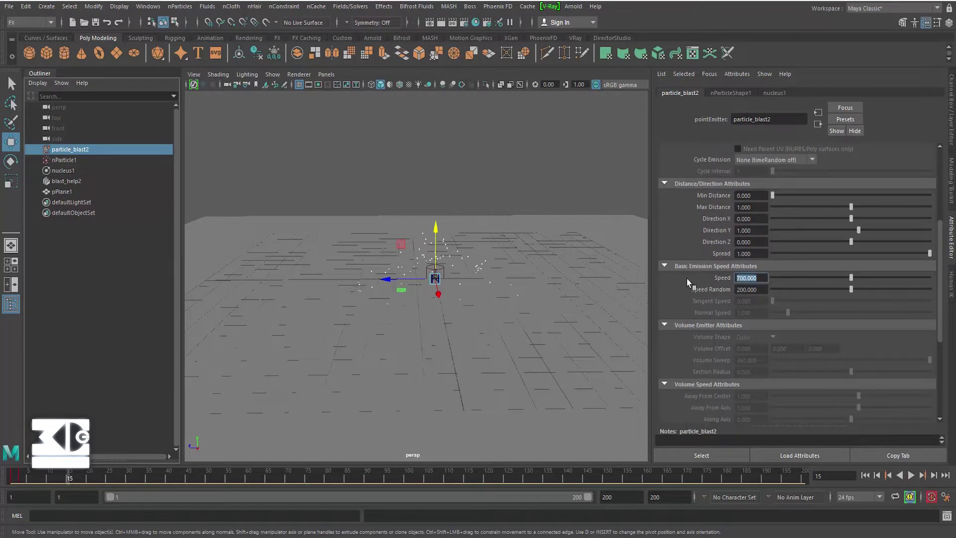
text(900)
key(Return)
click(865, 475)
click(911, 475)
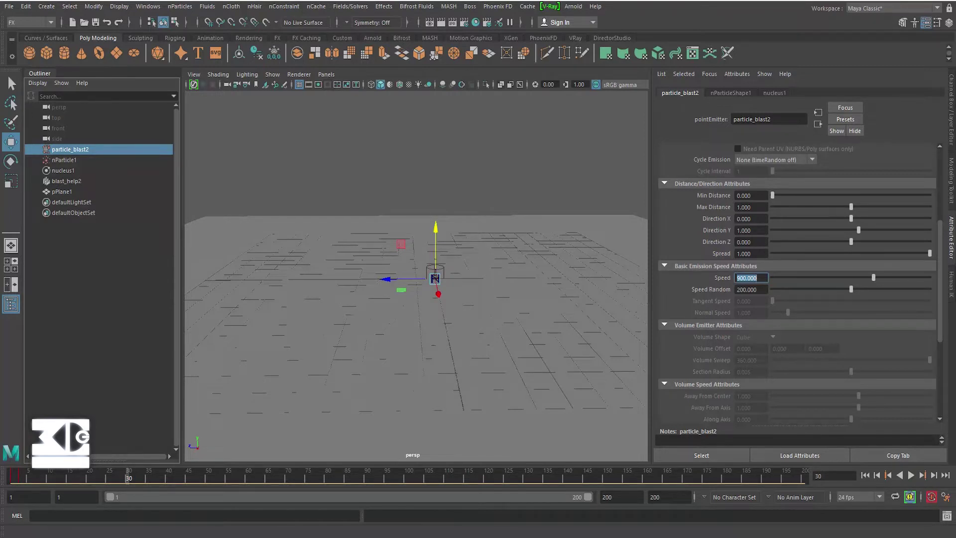
- Collapse the emitter's Attribute Editor sections, including Texture Emission
click(677, 264)
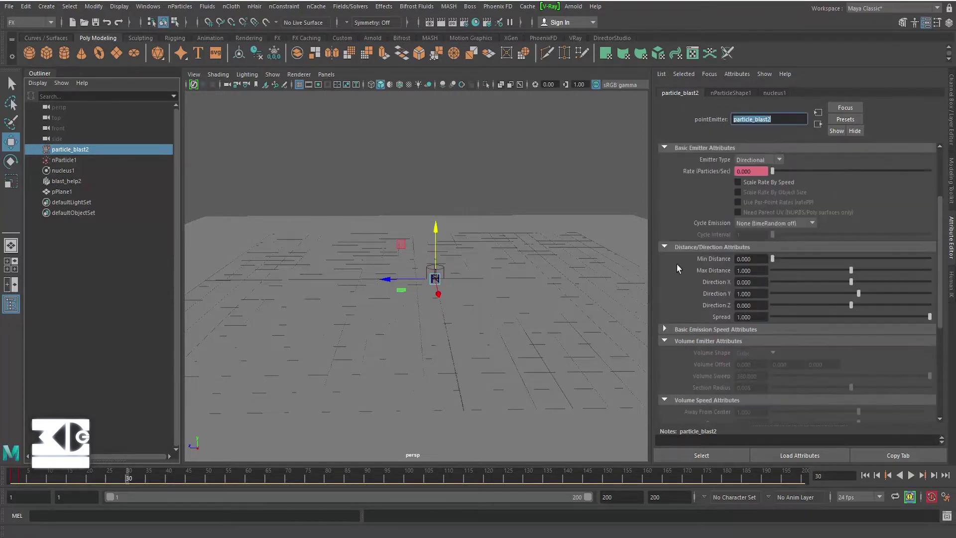
click(675, 278)
click(673, 308)
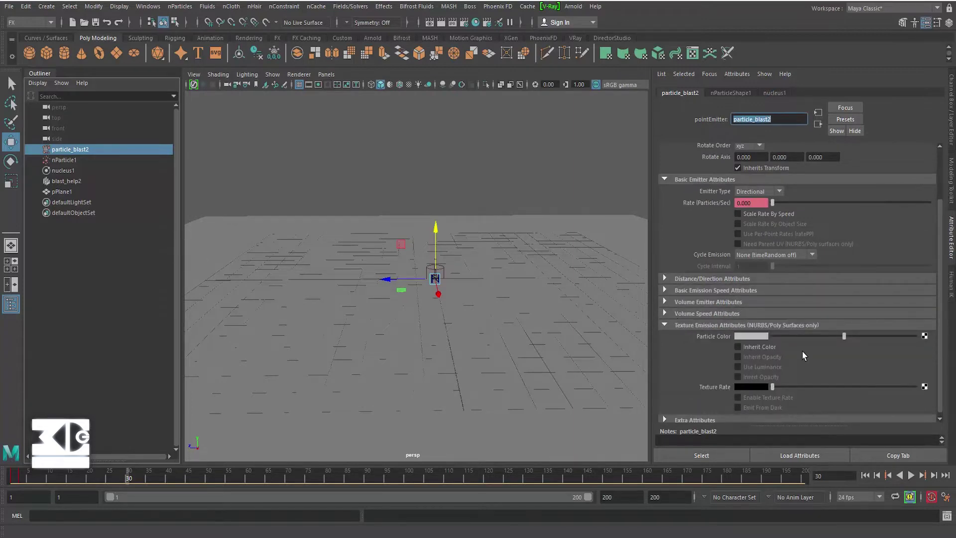
click(687, 325)
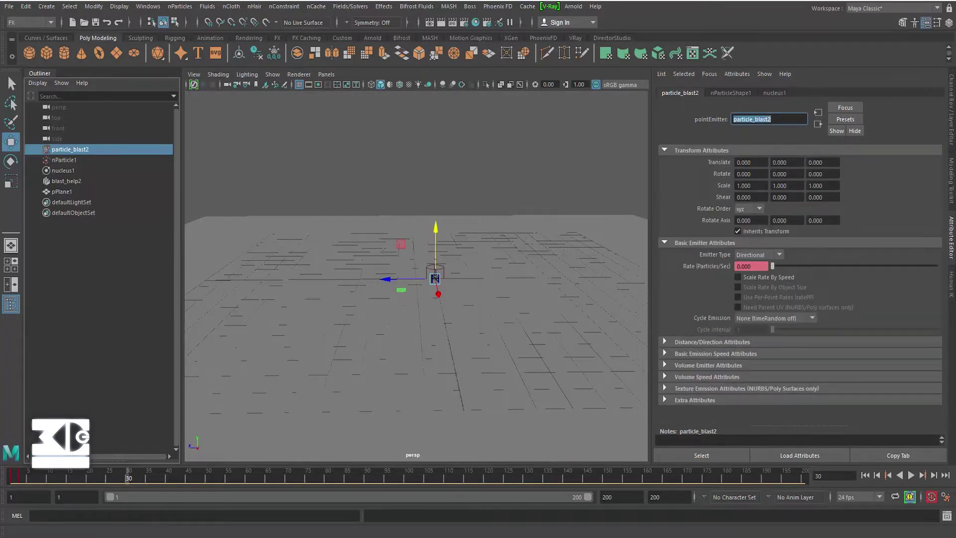
- Tilt the view to look down on the ground and activate the Phoenix Simulator tool
mouse_move(412, 400)
alt+mouse_down()
mouse_move(439, 391)
mouse_move(416, 320)
mouse_move(420, 348)
alt+mouse_up()
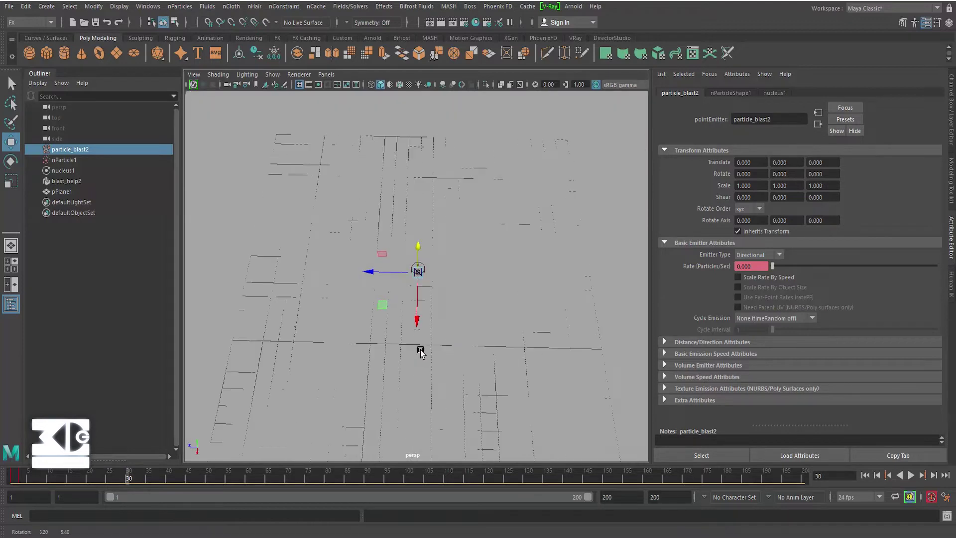
click(543, 38)
click(29, 52)
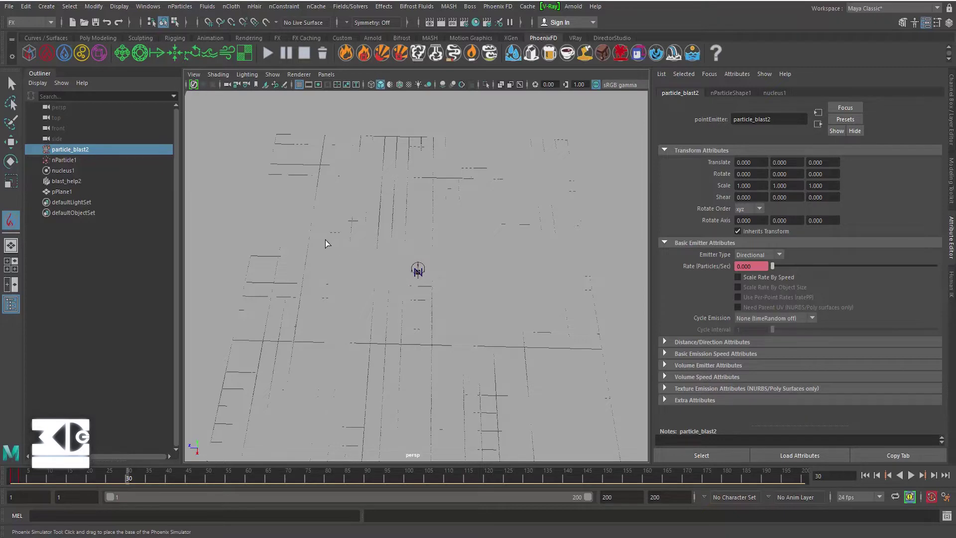
- Place the PhoenixFDSim1 simulator and move it along X and Z
click(395, 263)
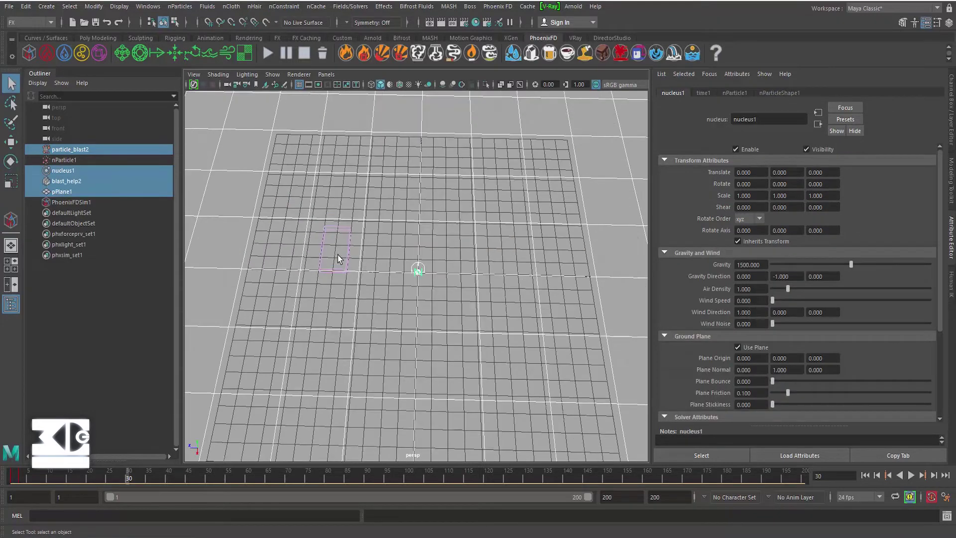
click(69, 201)
key(w)
mouse_move(337, 256)
mouse_down()
mouse_move(416, 267)
mouse_move(392, 263)
mouse_up()
drag(416, 301, 416, 319)
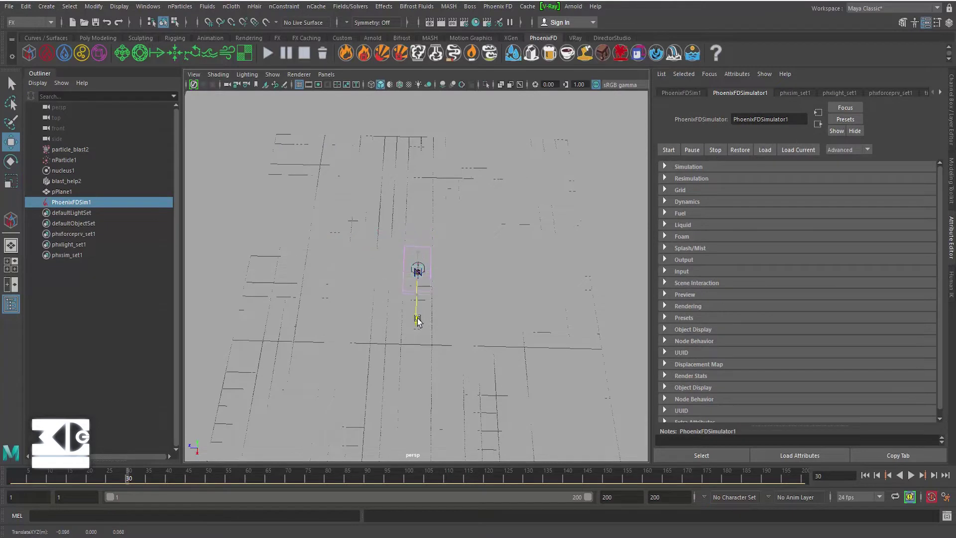
- Enlarge the simulator grid's Y and Z sizes by dragging, framing the box
click(680, 189)
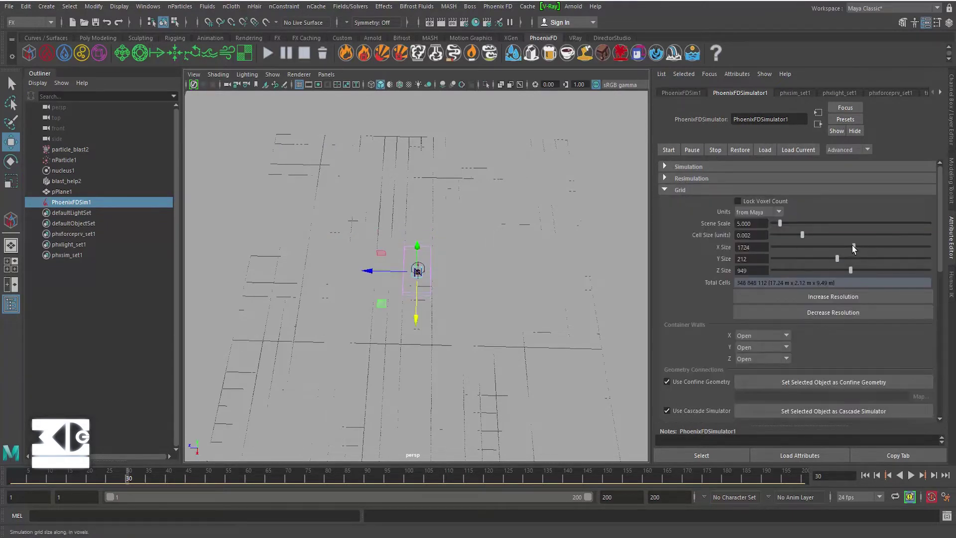
drag(864, 260, 875, 259)
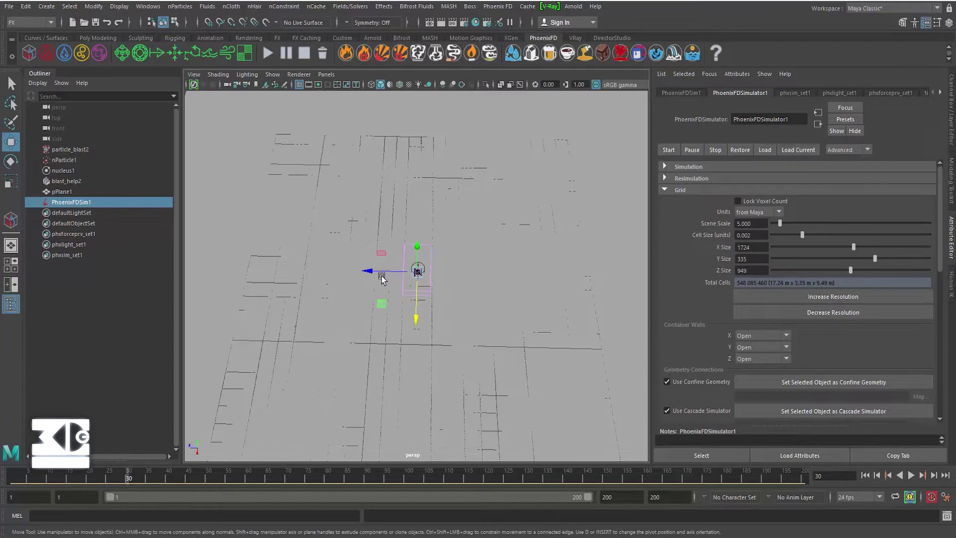
key(f)
scroll(378, 274, down, 8)
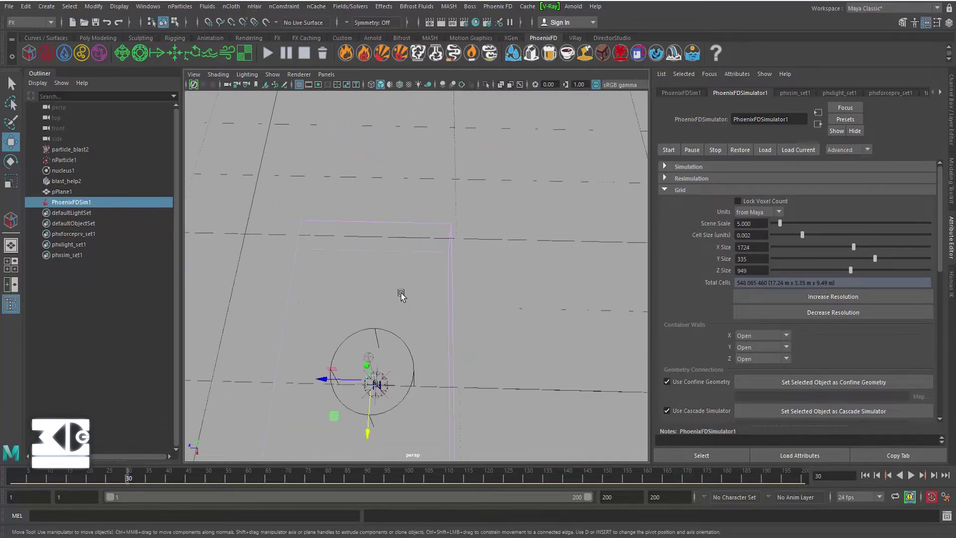
scroll(410, 253, down, 5)
scroll(410, 253, up, 3)
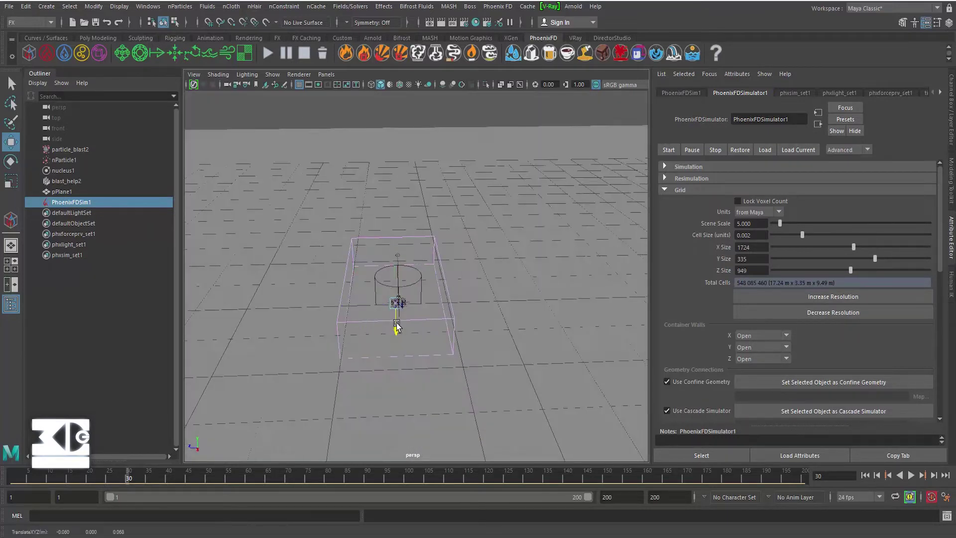
click(837, 270)
mouse_move(835, 270)
mouse_down()
mouse_move(933, 270)
mouse_move(894, 259)
mouse_up()
- Set grid Units to meter, Scene Scale 20 and Cell Size 0.1
click(757, 212)
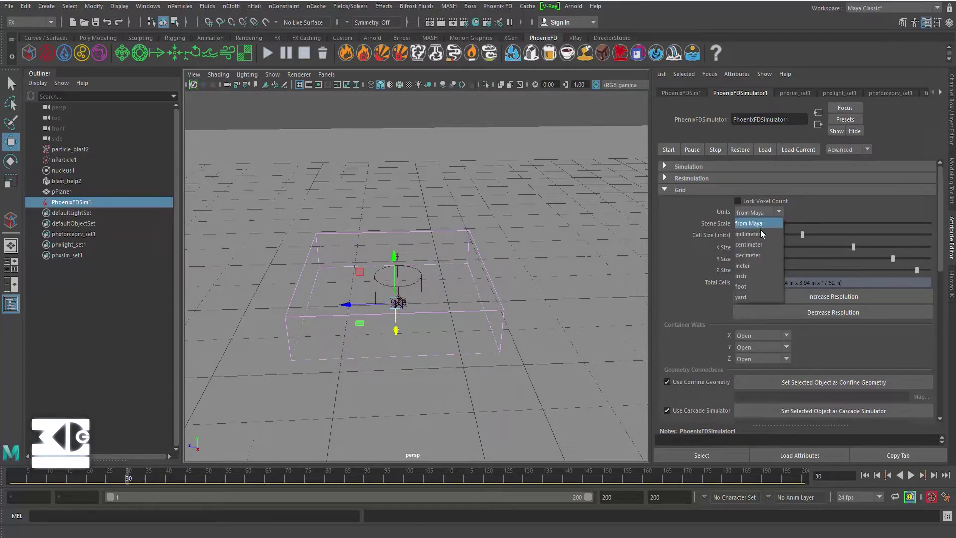
click(755, 265)
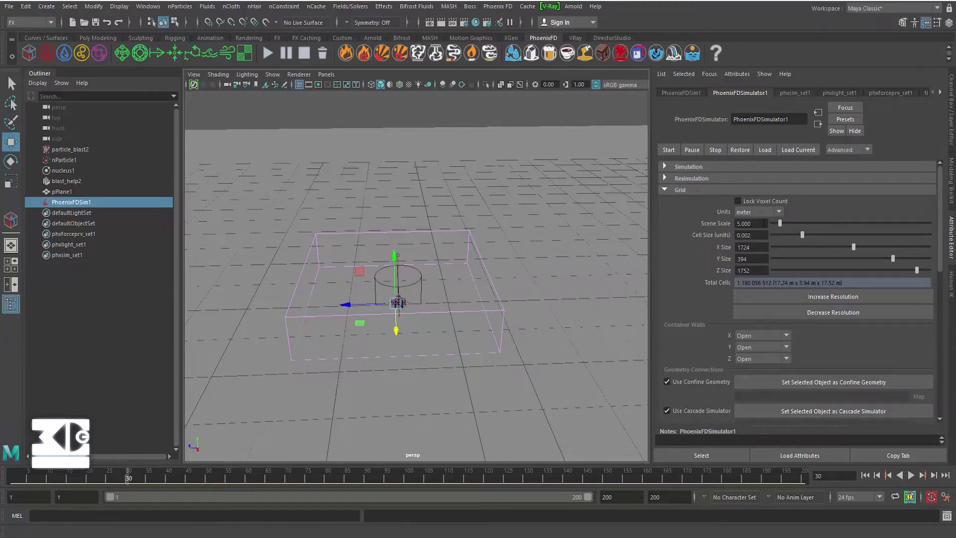
double_click(751, 223)
text(20)
key(Tab)
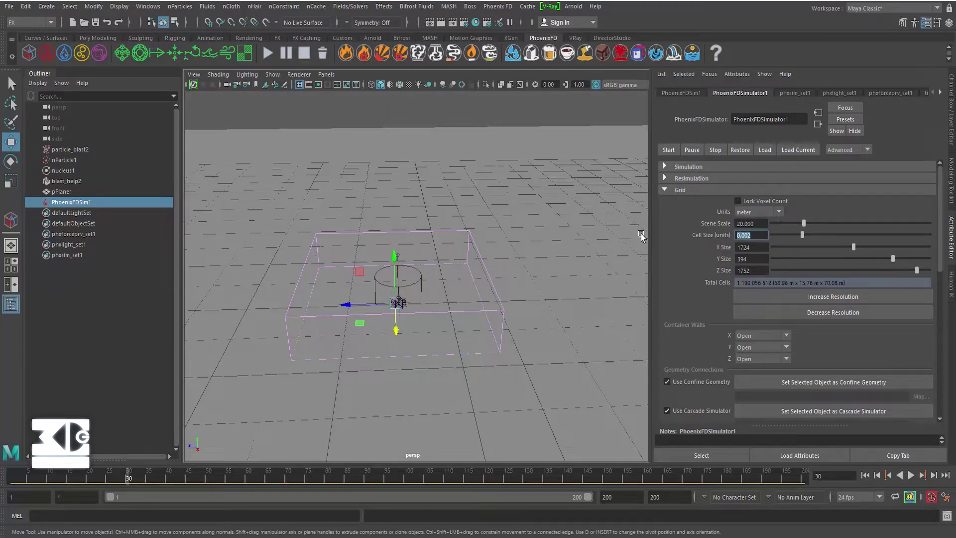
text(.1)
key(Tab)
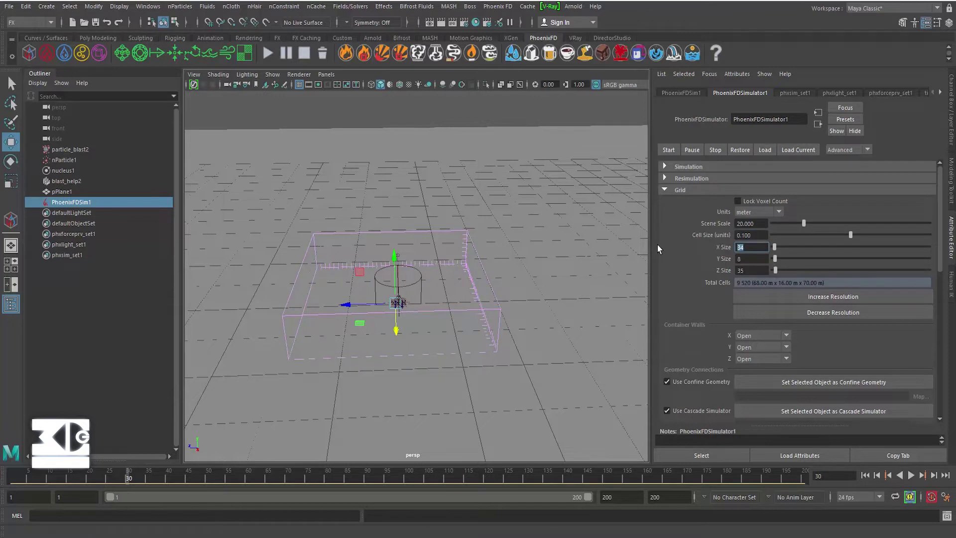
- Size the grid to X 100 and Y 50, lengthen Z, and set Y walls to Jammed(-)
text(300)
key(Return)
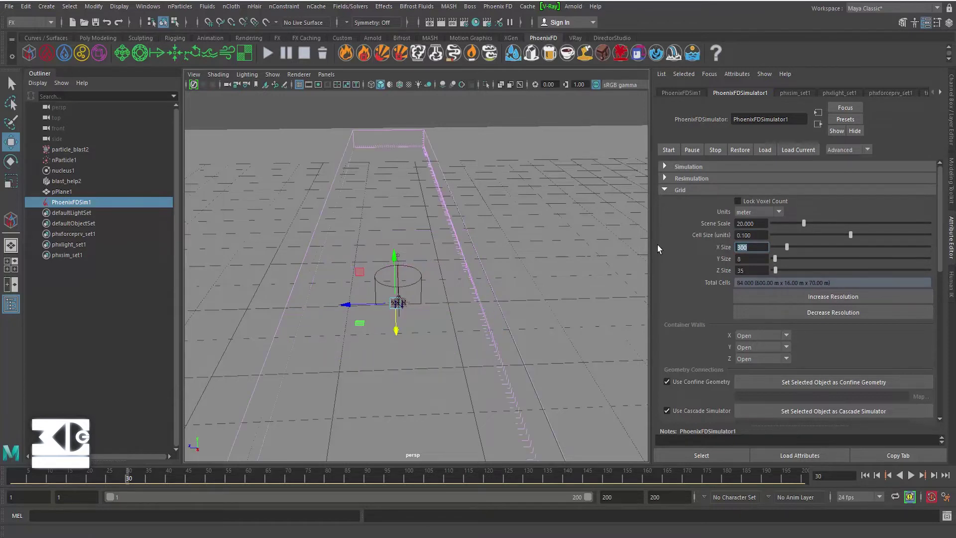
text(100)
key(Return)
key(Tab)
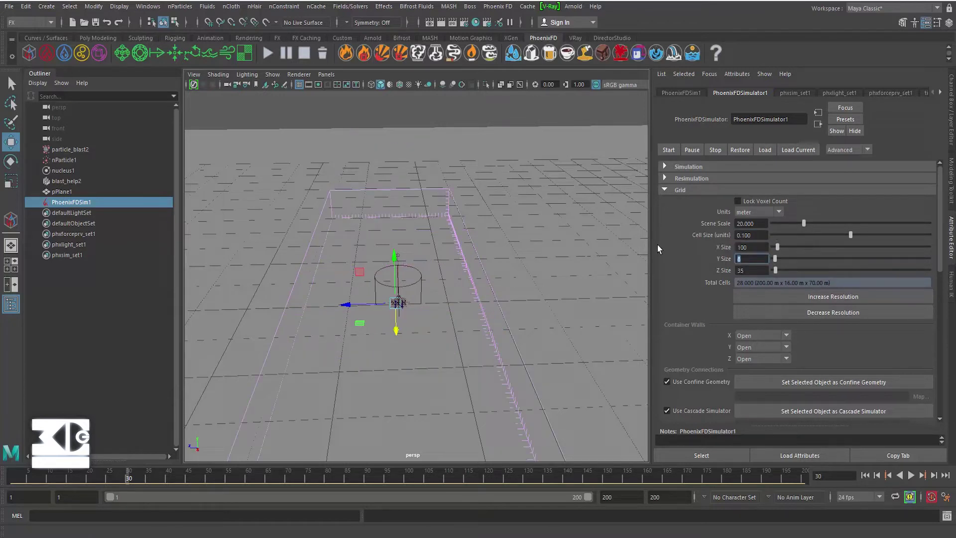
text(50)
key(Return)
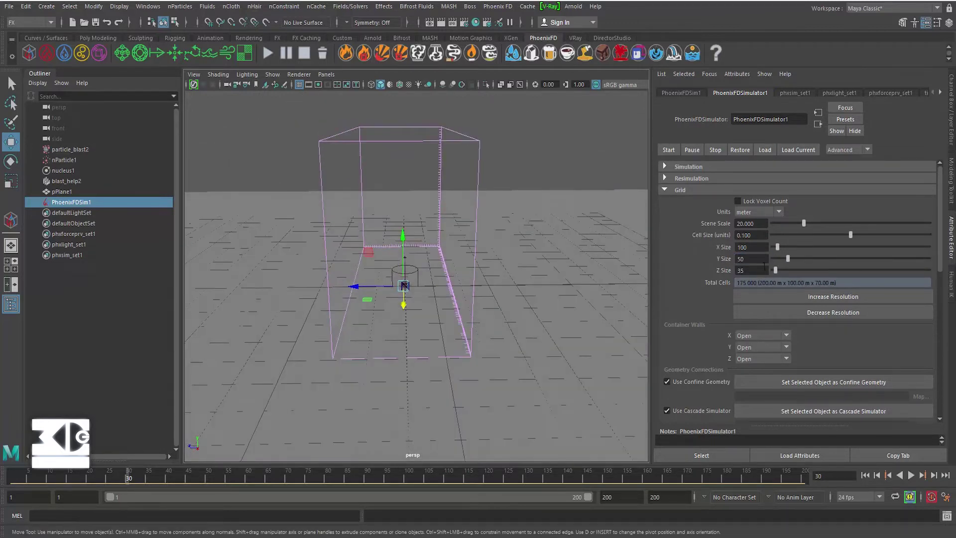
mouse_move(775, 270)
mouse_down()
mouse_move(785, 272)
mouse_move(777, 270)
mouse_move(785, 259)
mouse_up()
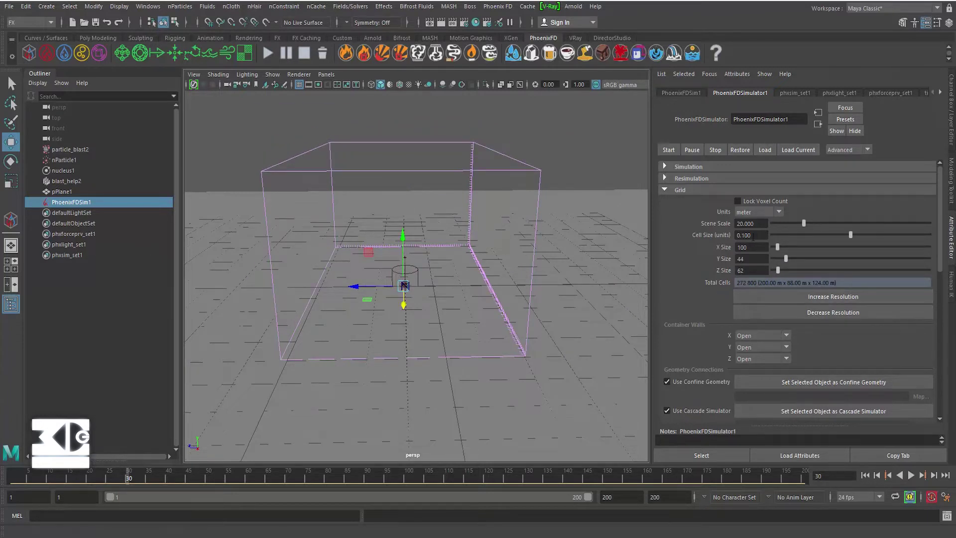
click(762, 347)
click(757, 374)
- Place a Phoenix FD source and add nParticle1 to phxSource_set1
click(64, 53)
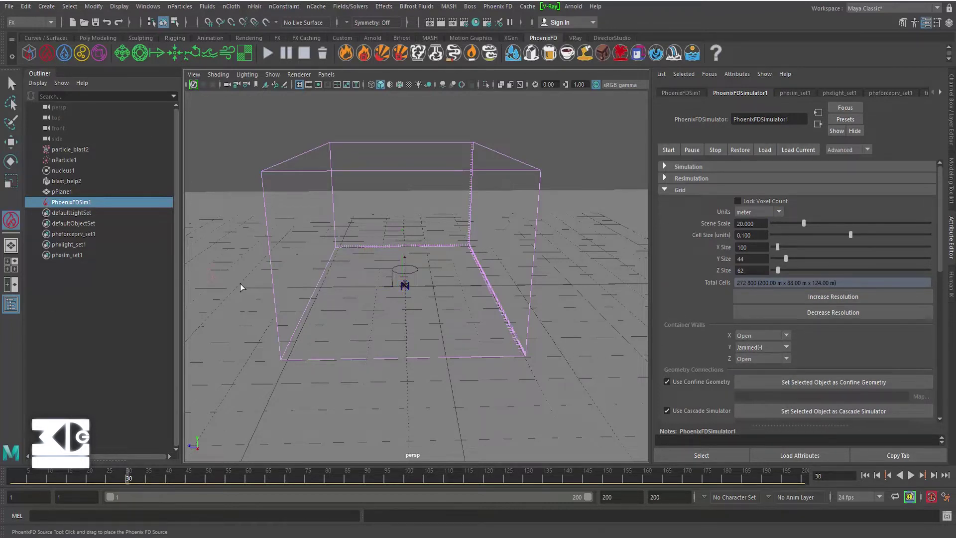
click(240, 283)
click(832, 178)
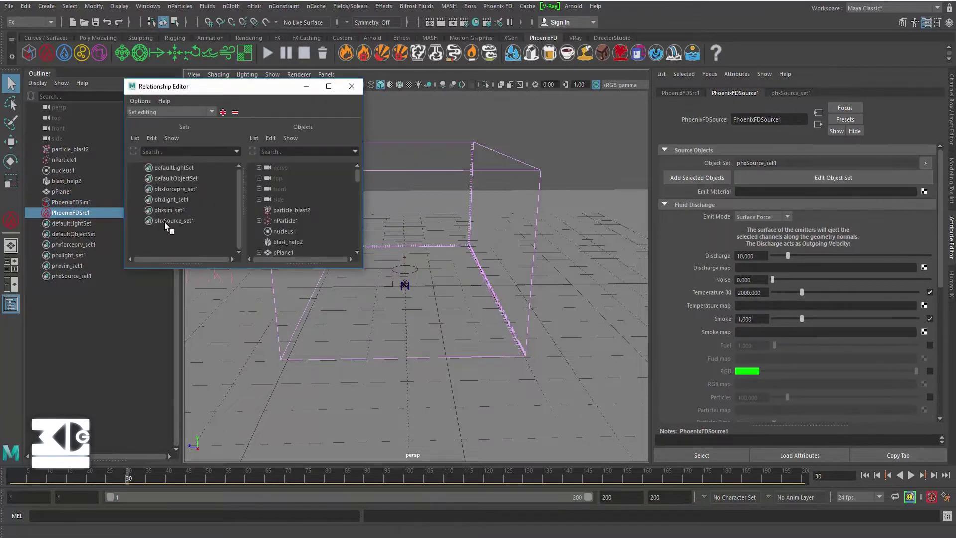
click(164, 222)
click(287, 220)
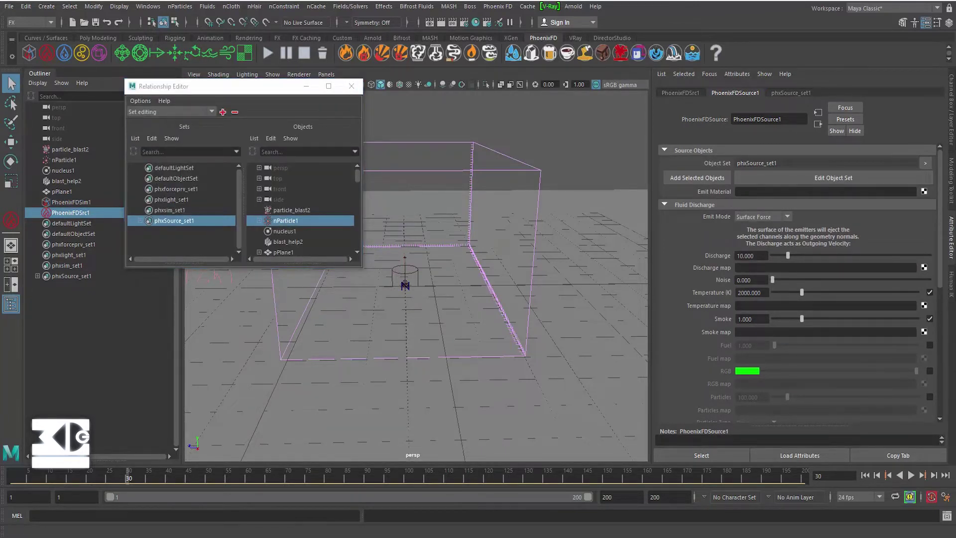
- Give the source Discharge 20 with Temperature and Smoke off and Fuel on
double_click(750, 255)
text(20)
key(Return)
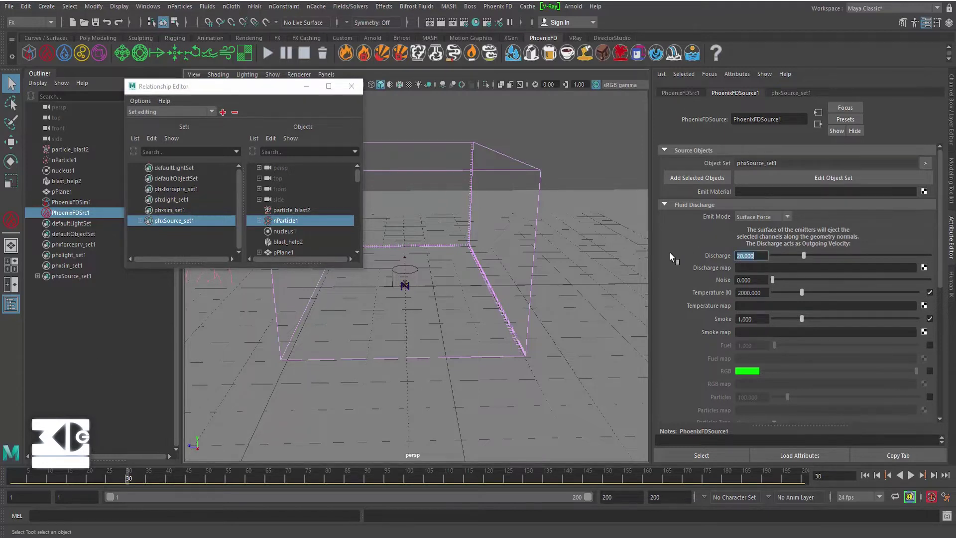
click(929, 292)
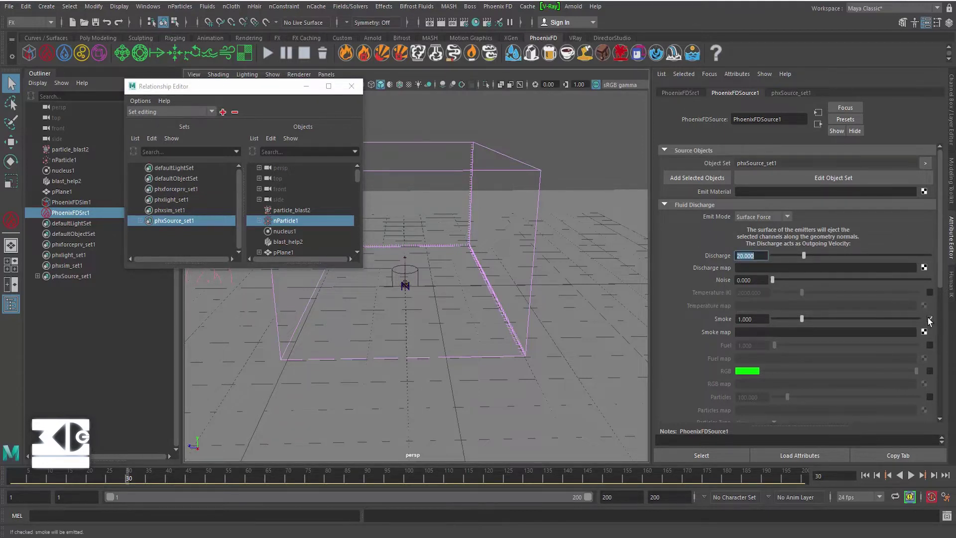
click(929, 318)
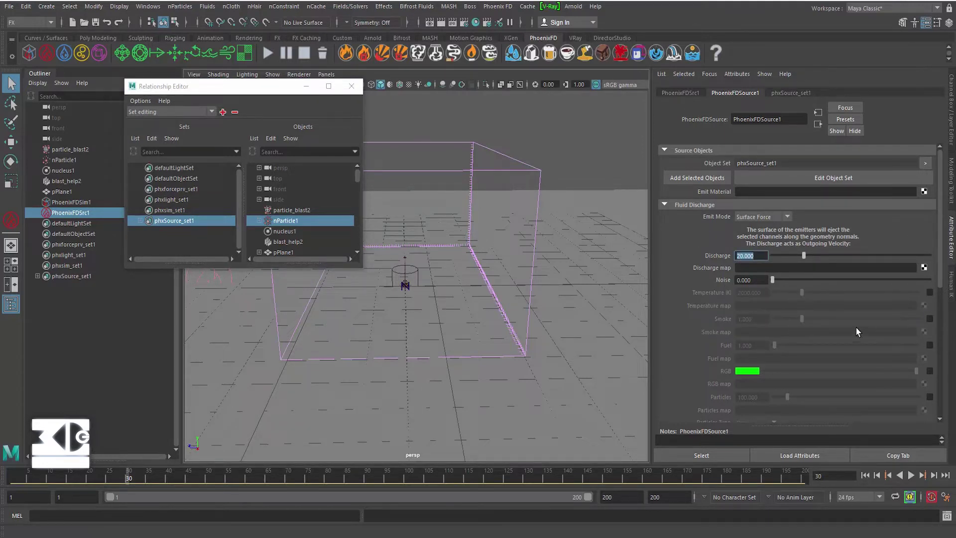
click(929, 344)
scroll(929, 345, down, 3)
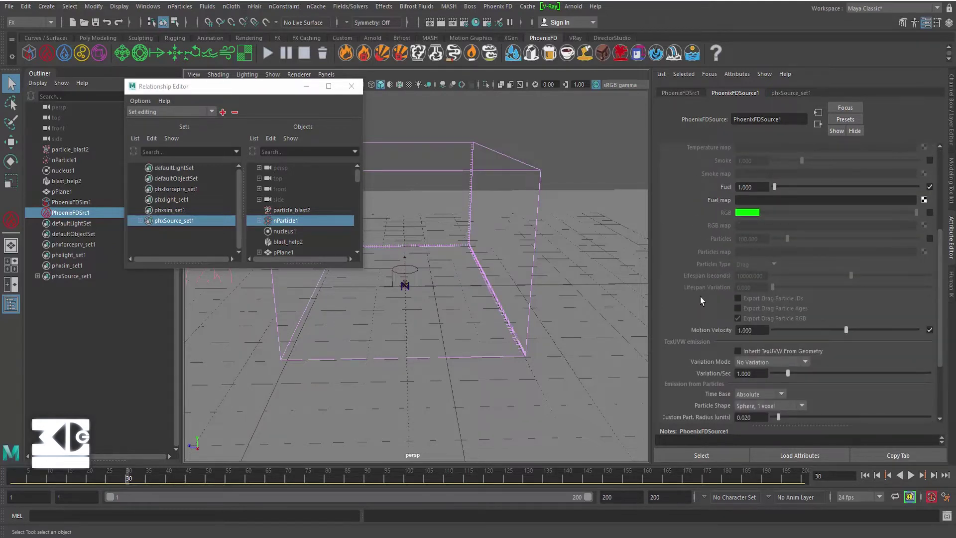
click(67, 202)
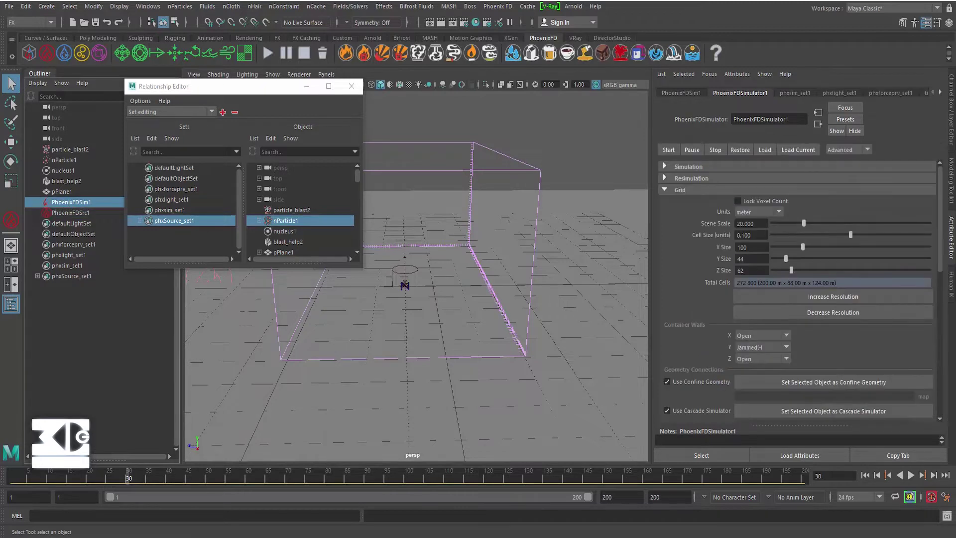
- Set Adaptive Grid to Temperature/Liquid with a Threshold of 600
scroll(841, 296, down, 3)
click(769, 320)
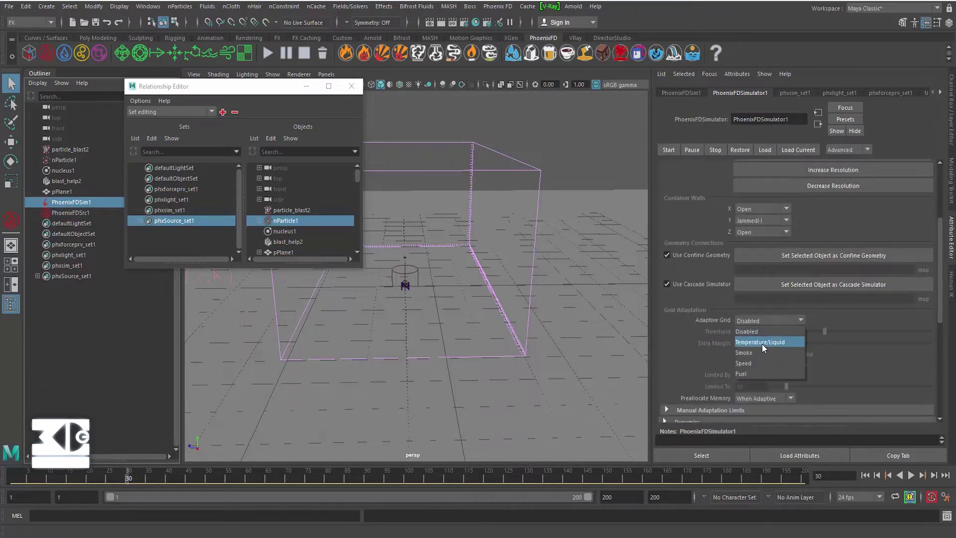
click(762, 343)
double_click(749, 331)
text(600)
key(Return)
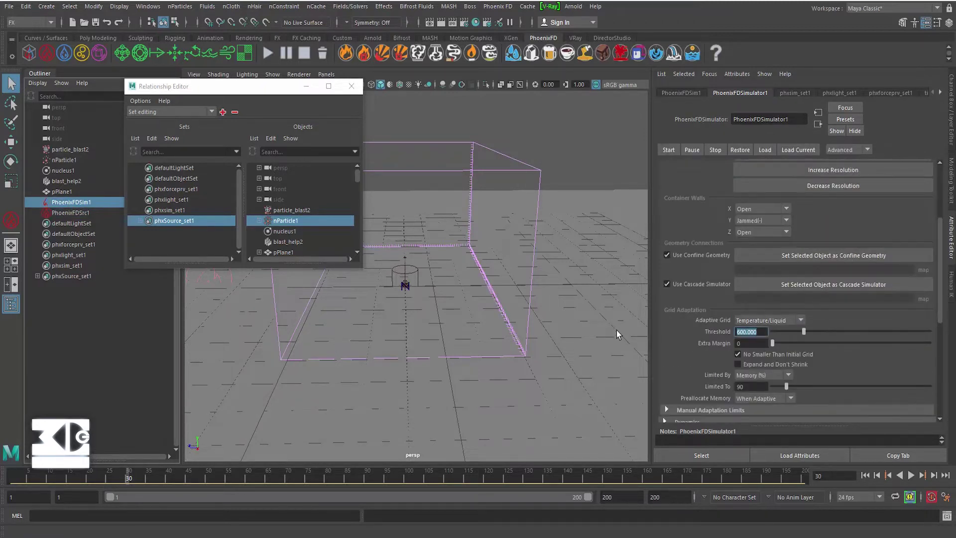
- Set Dynamics Time Scale 1.5, Cooling 0.3, Smoke Dissipation 0.1 and Smoke Buoyancy 0.1
click(671, 199)
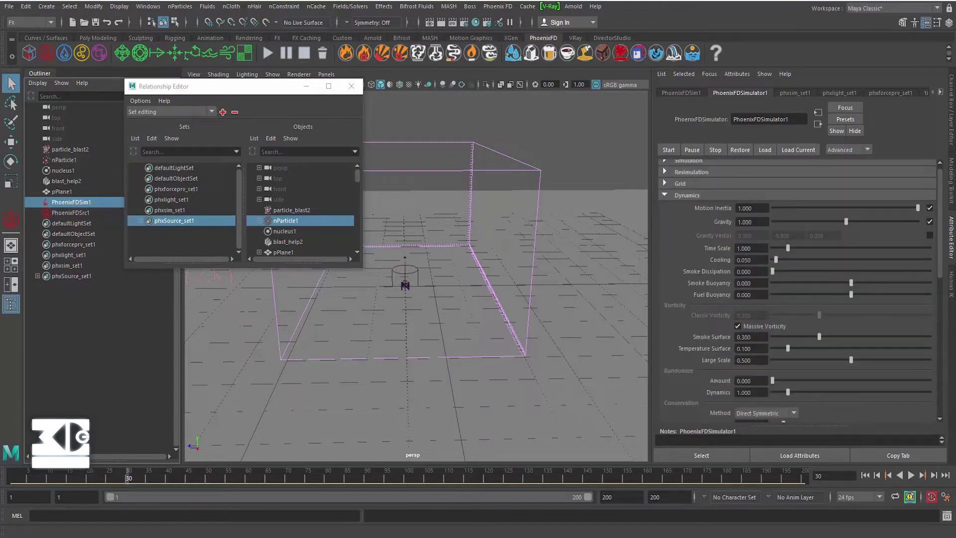
double_click(756, 251)
text(1.5)
key(Tab)
text(0.3)
key(Tab)
text(0.1)
key(Tab)
text(0.1)
key(Return)
- Use PCG Symmetric conservation at Quality 80, Uniform Density off, 1 step per frame
scroll(786, 364, down, 3)
click(776, 350)
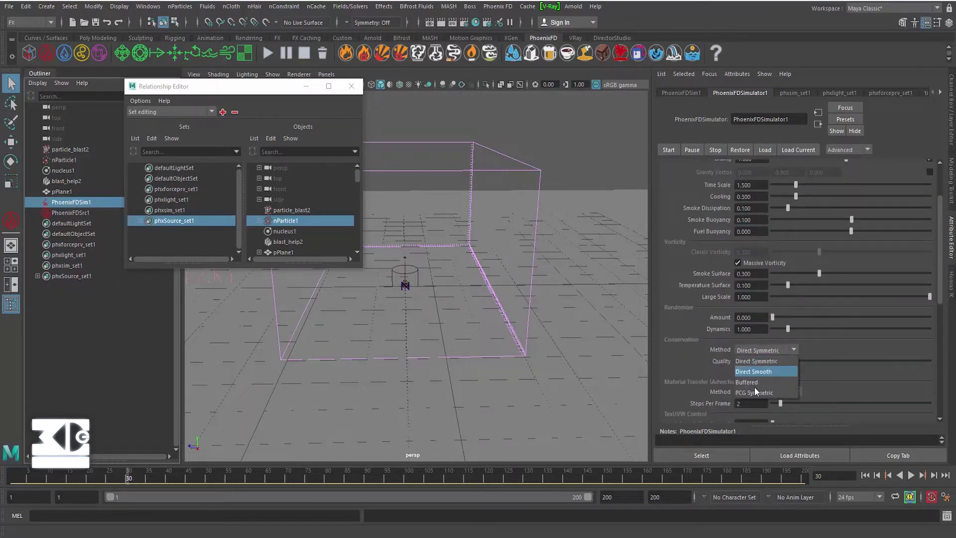
click(754, 394)
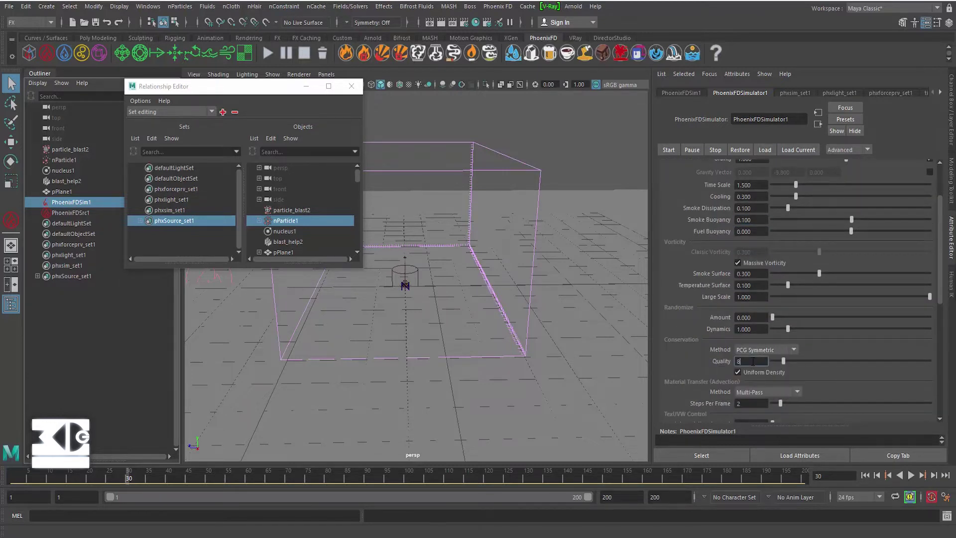
double_click(753, 361)
click(737, 372)
scroll(753, 339, down, 3)
double_click(754, 340)
text(1)
key(Return)
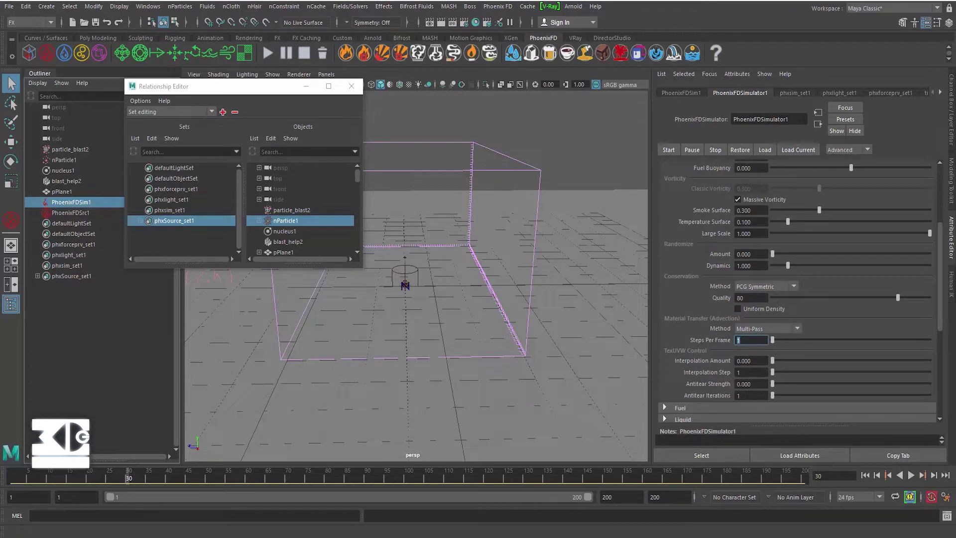
scroll(710, 240, up, 3)
scroll(710, 240, up, 3)
- Enable fuel burning with an Ignition Temperature of 290
click(664, 195)
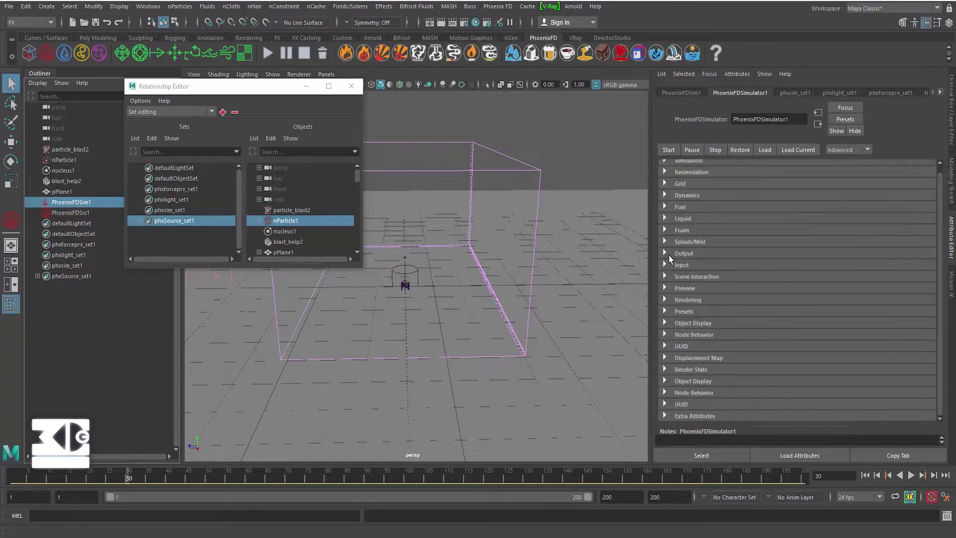
click(664, 207)
scroll(708, 239, down, 2)
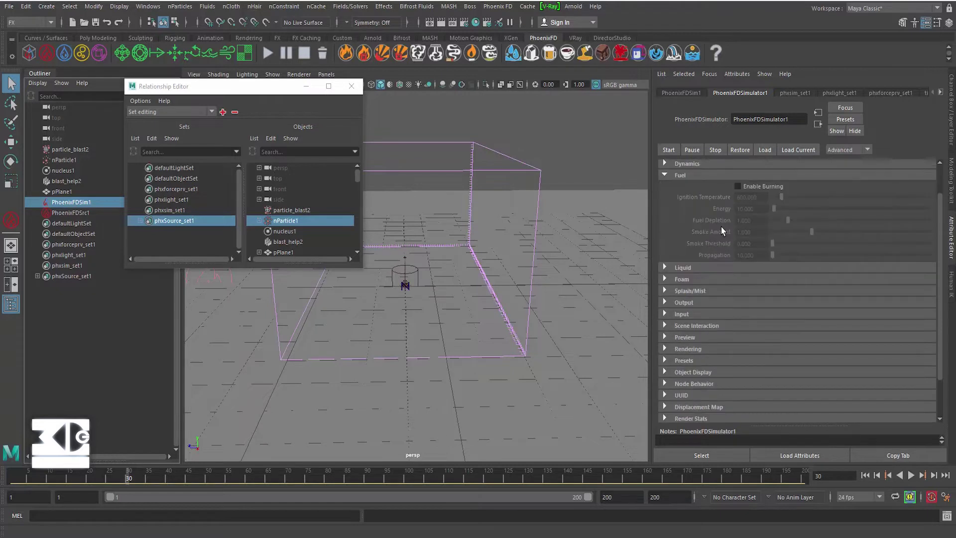
click(744, 187)
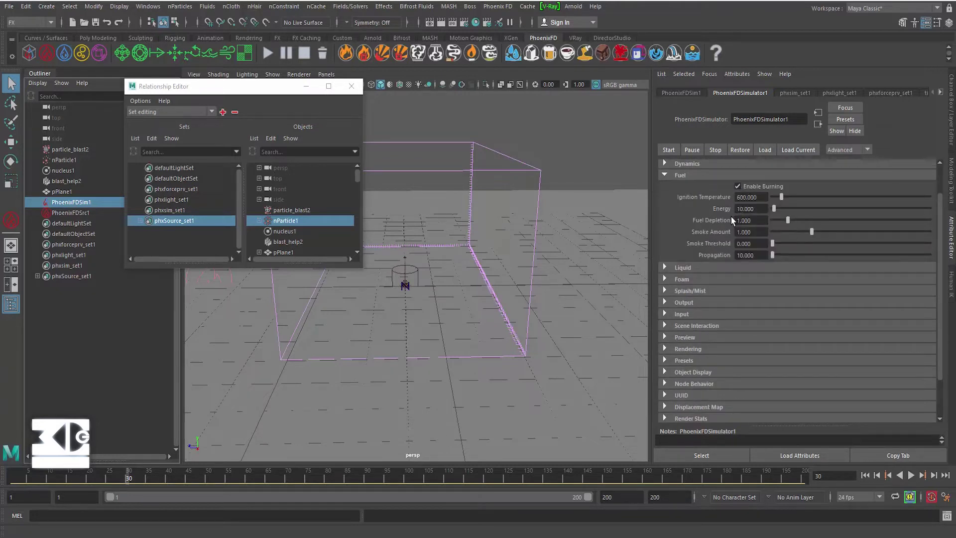
click(751, 197)
text(29)
text(0)
key(Tab)
- Set Energy 15, Fuel Depletion 5, Smoke Amount 0.2, Smoke Threshold 1, Propagation 10
text(15)
key(Return)
key(Tab)
text(5)
key(Tab)
text(0.)
text(2)
key(Tab)
text(1)
key(Tab)
text(1)
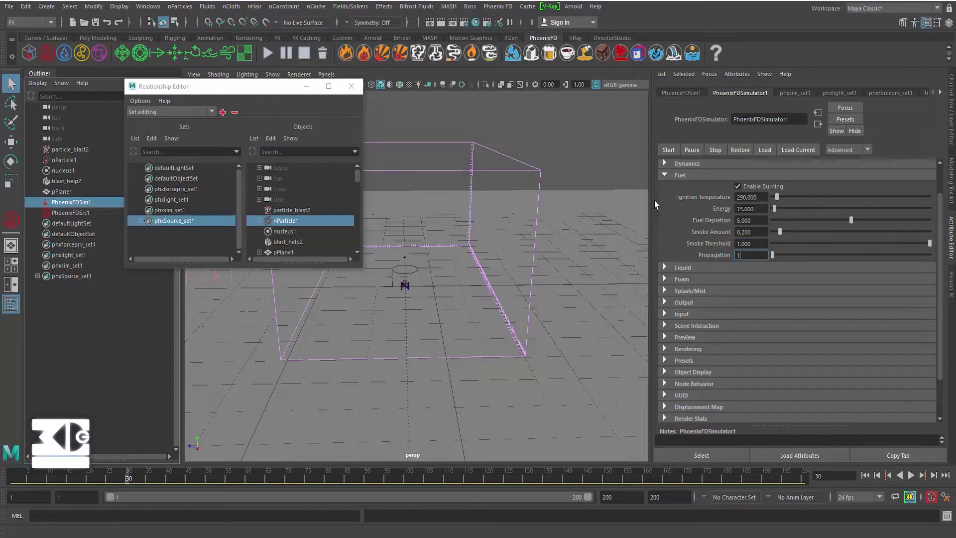
text(0.000)
key(Return)
scroll(700, 245, down, 2)
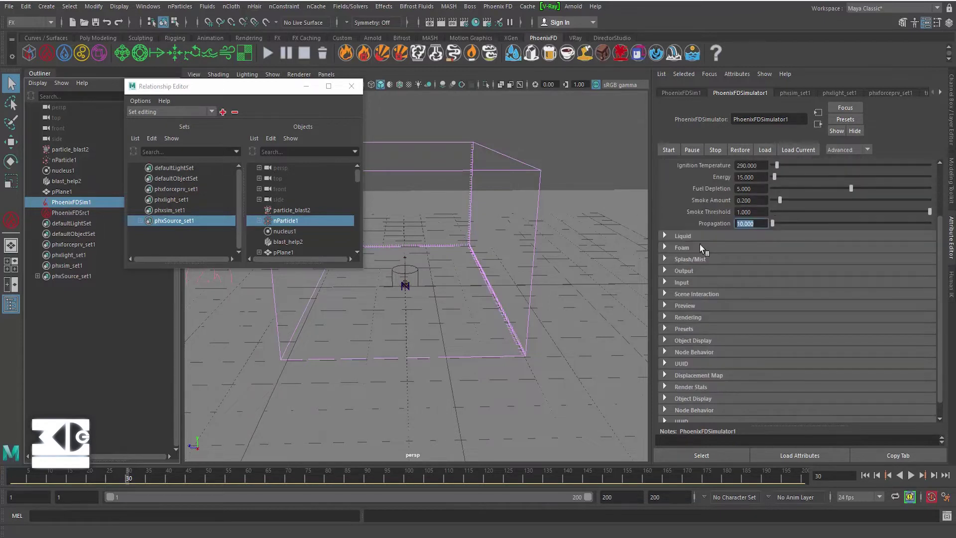
- Close the Relationship Editor and return to the simulator's Grid settings
click(352, 86)
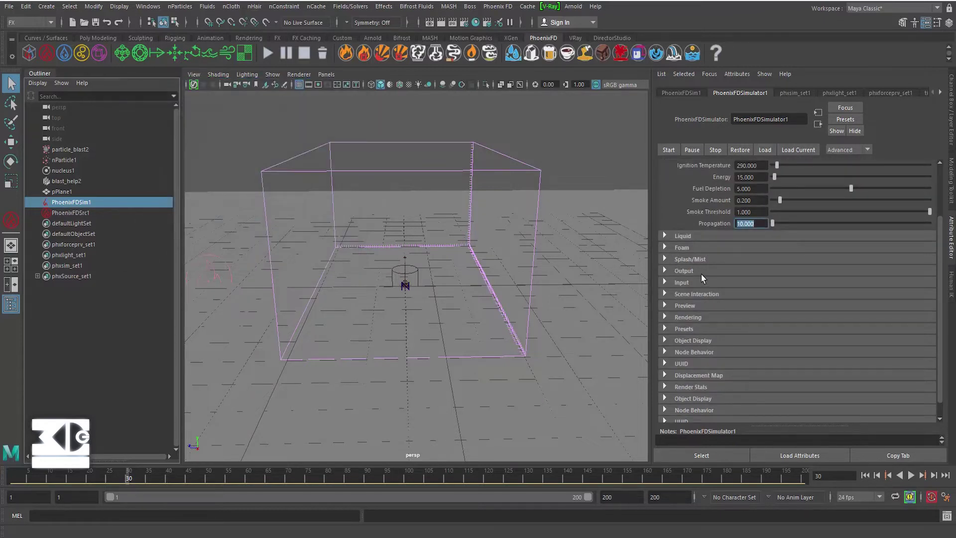
scroll(701, 274, down, 1)
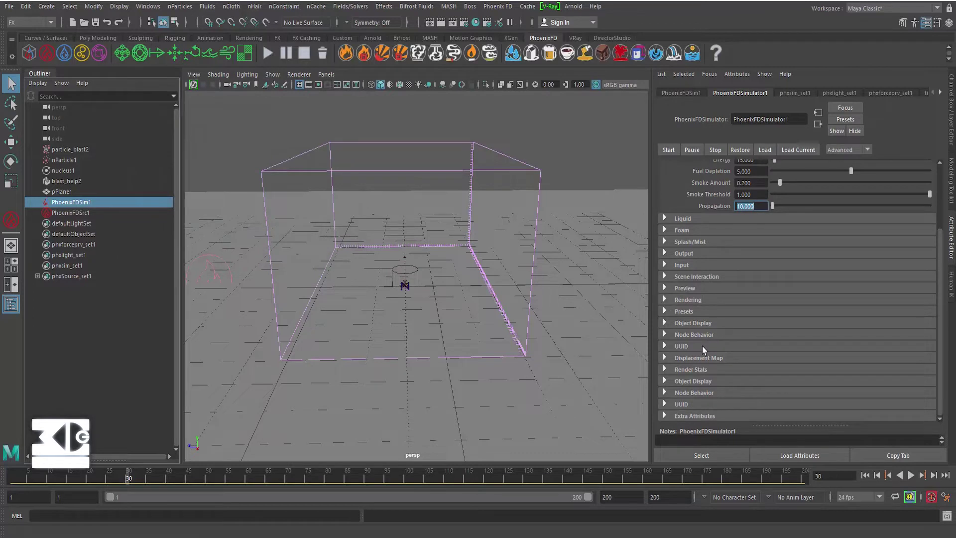
scroll(699, 265, up, 5)
click(670, 190)
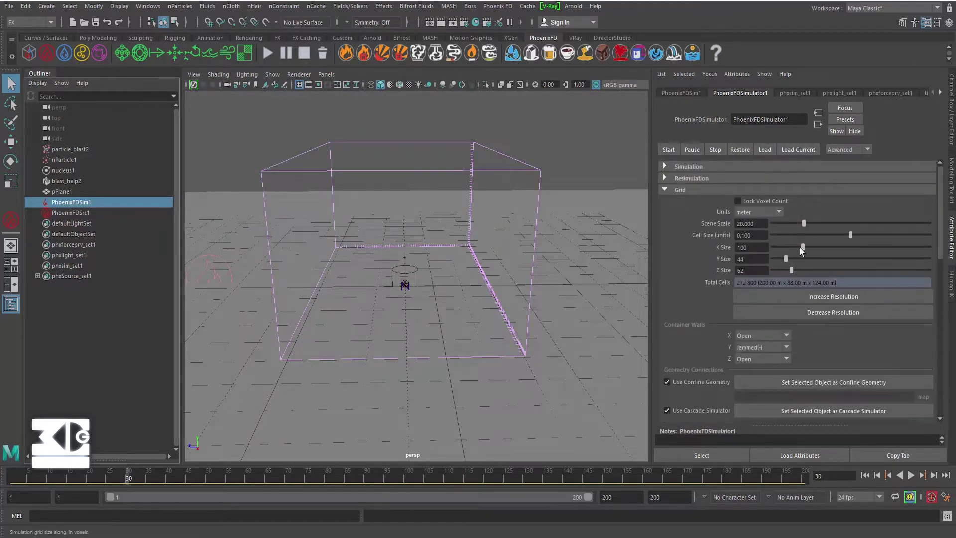
drag(802, 247, 799, 246)
- Try cell sizes 0.08 and 0.06, settling on 0.070 for a 126×63×89 grid
text(0.)
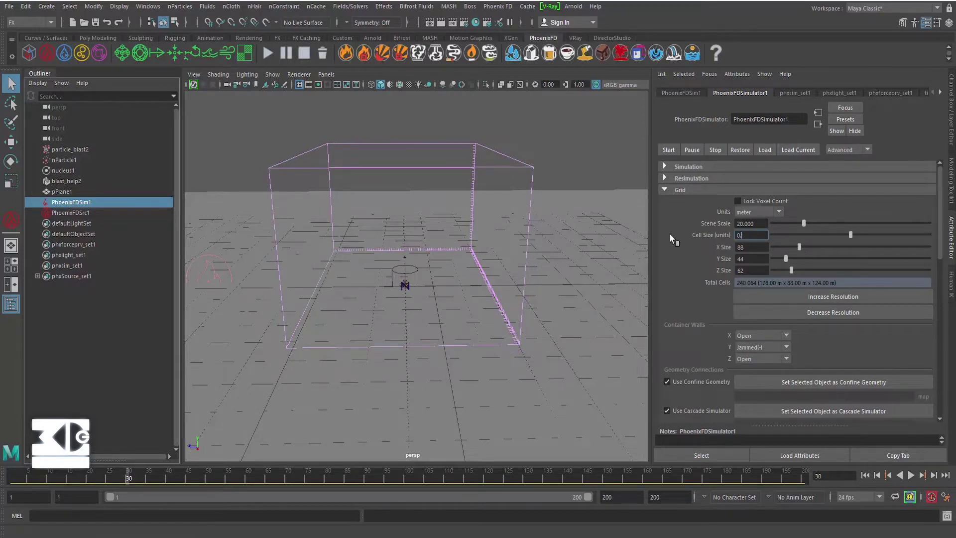
text(08)
key(Return)
text(0.0)
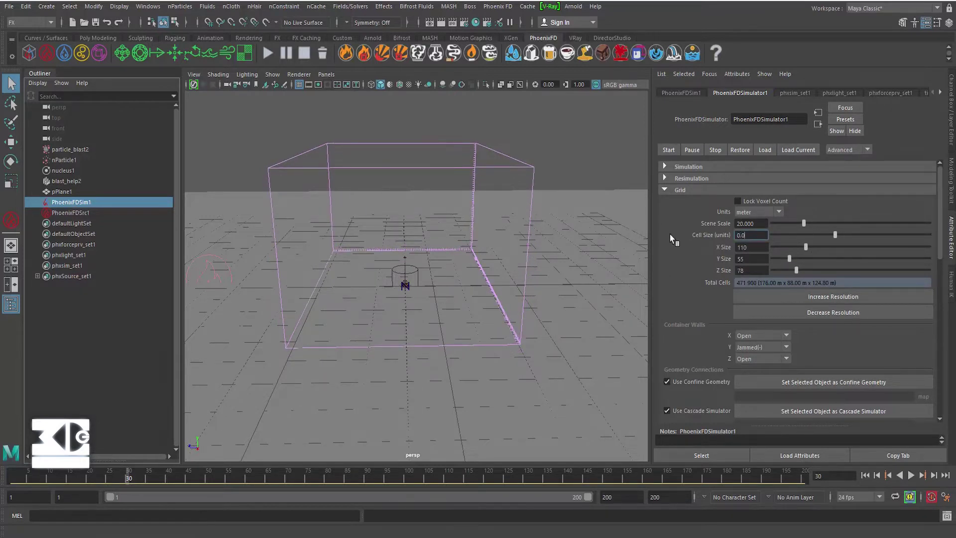
text(6)
key(Return)
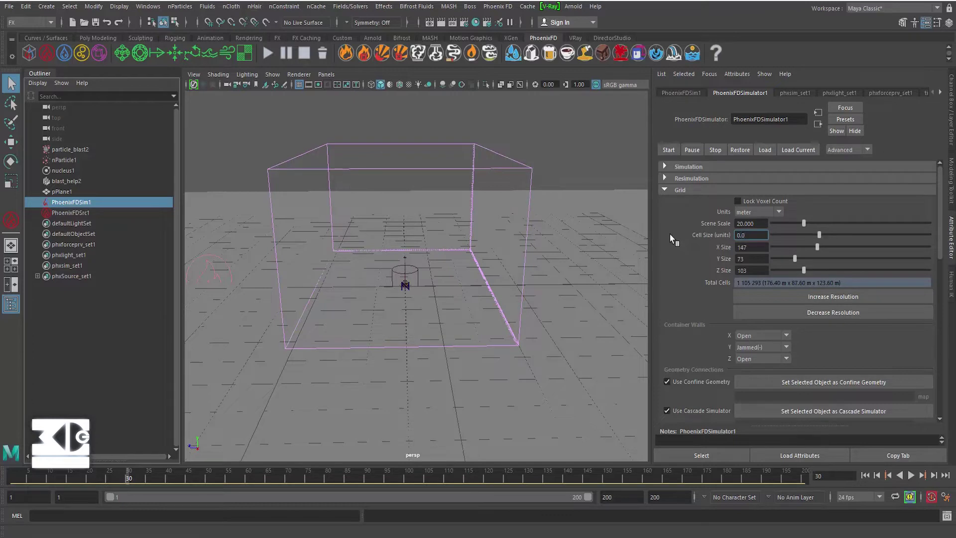
text(70)
key(Return)
scroll(443, 261, down, 3)
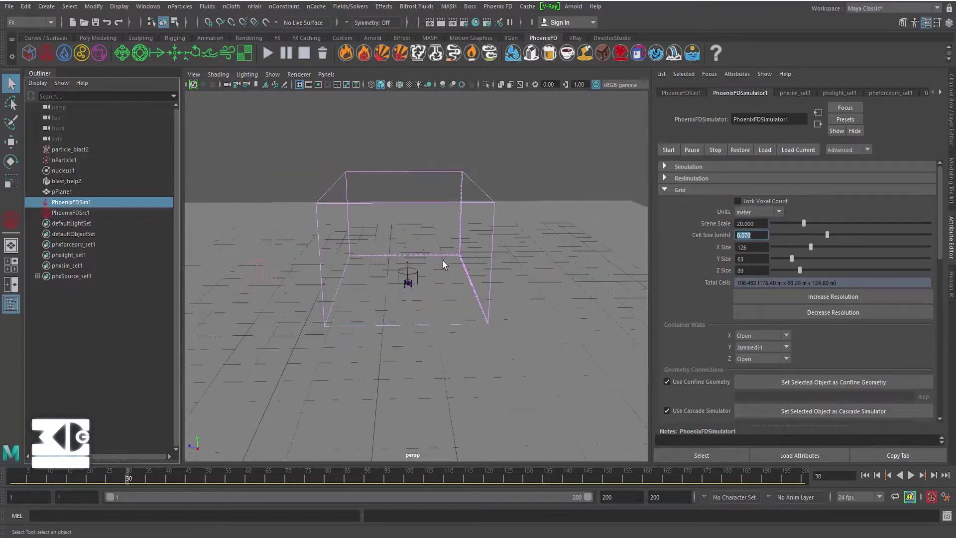
alt+drag(443, 261, 429, 269)
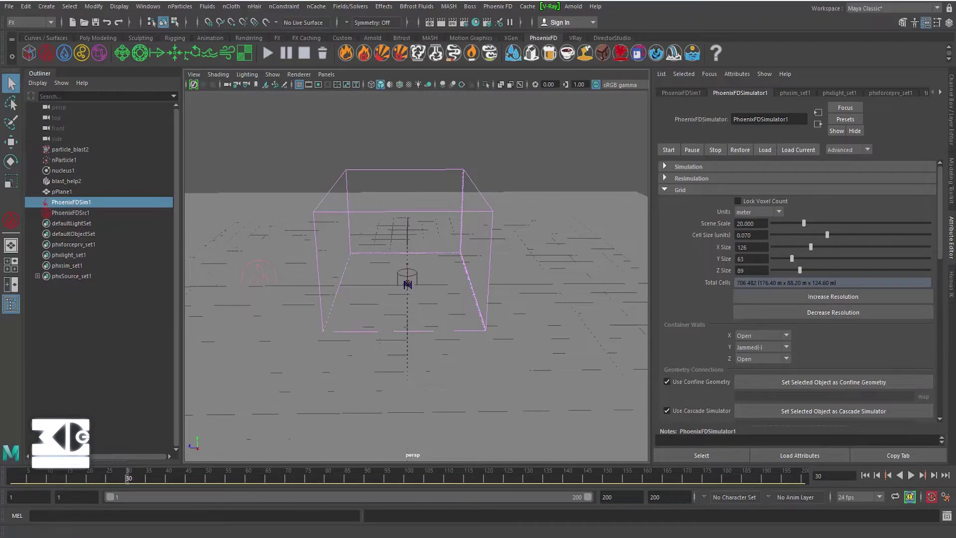
- Preview the explosion to frame 42 and switch the renderer to V-Ray
click(910, 475)
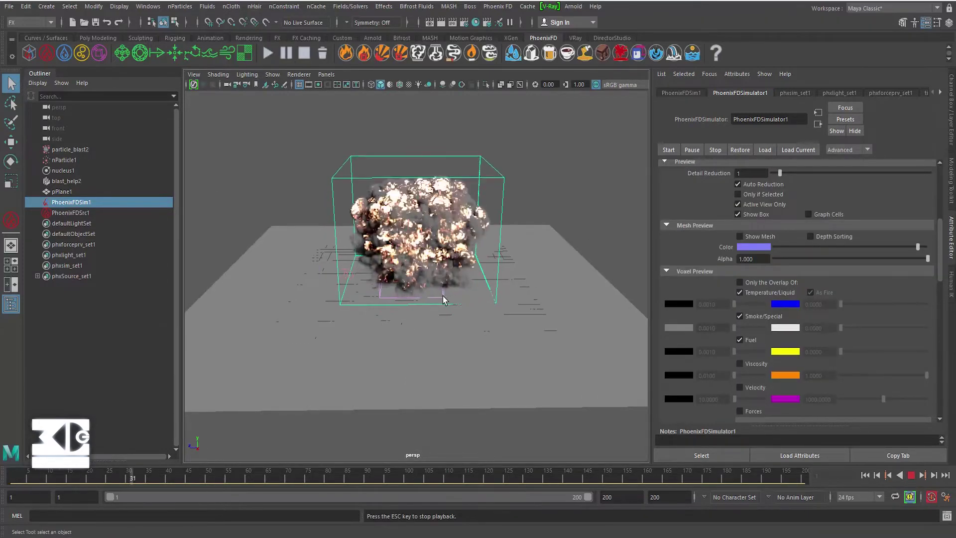
click(910, 475)
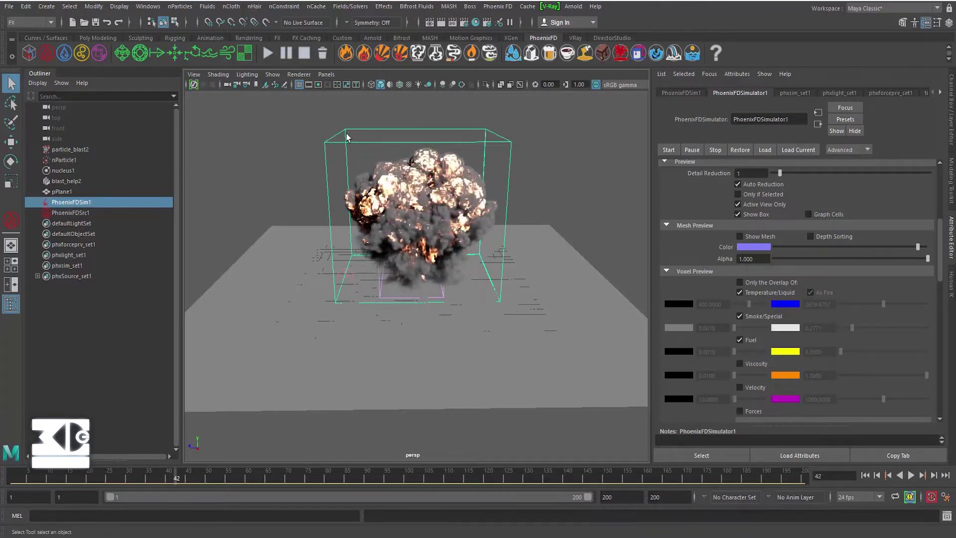
click(463, 22)
click(259, 167)
click(232, 199)
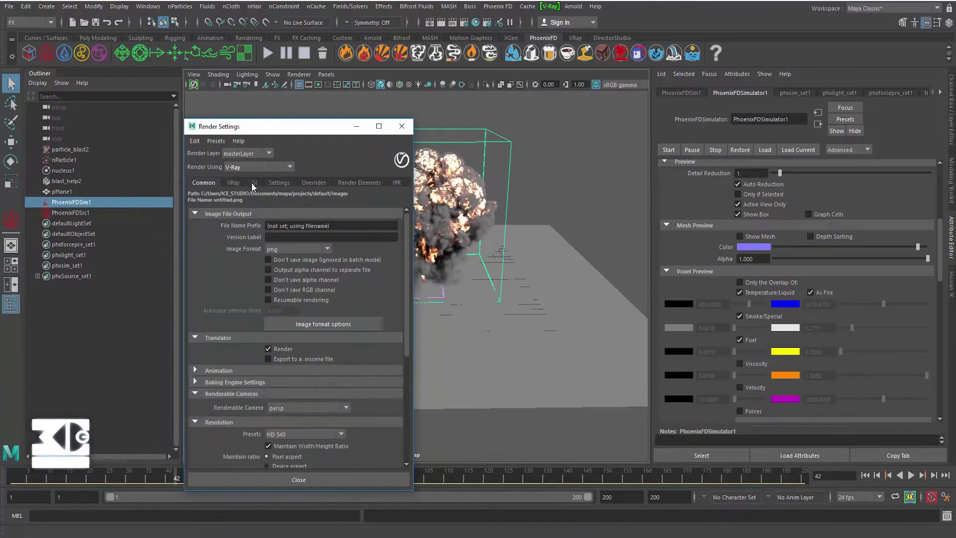
- Set the V-Ray image sampler to Bucket, then run a brief viewport IPR test render
click(233, 182)
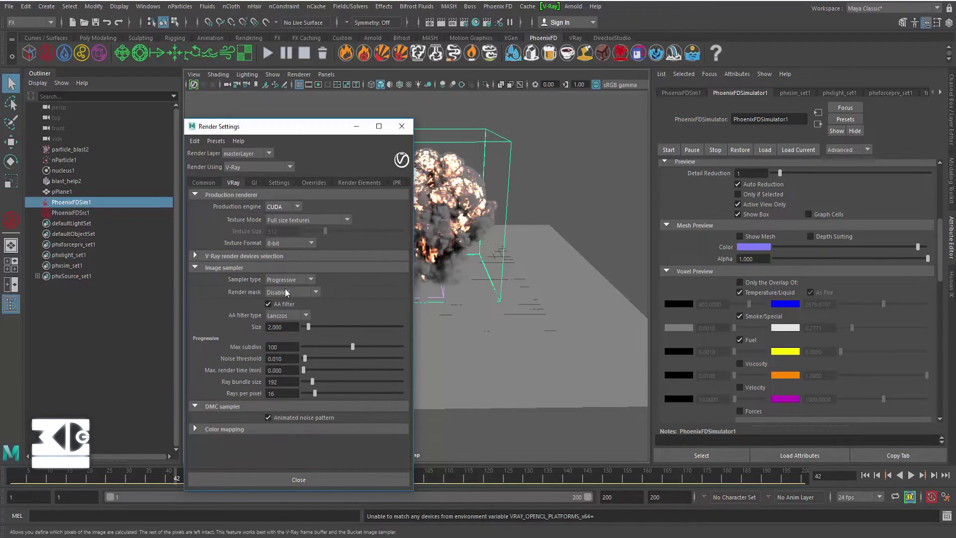
click(285, 288)
click(282, 348)
double_click(281, 357)
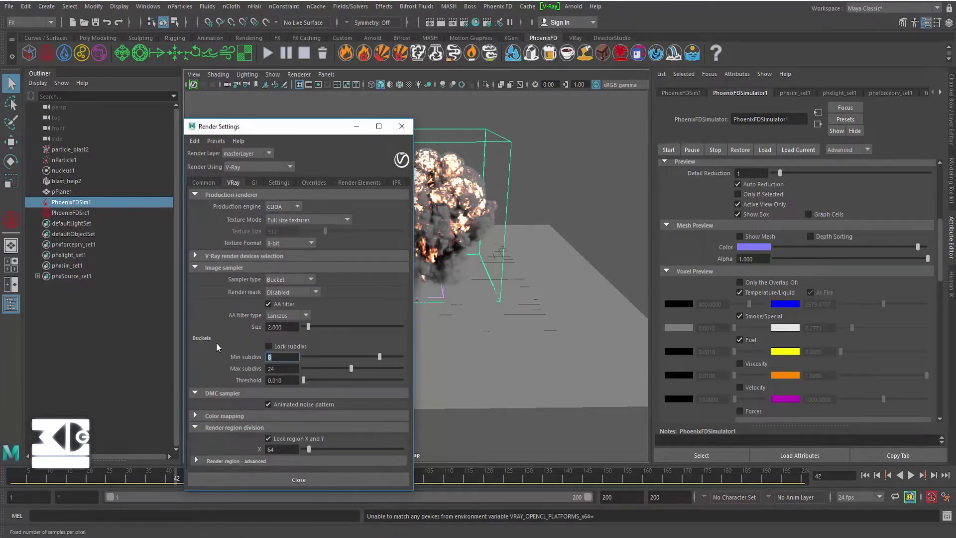
click(252, 478)
click(193, 83)
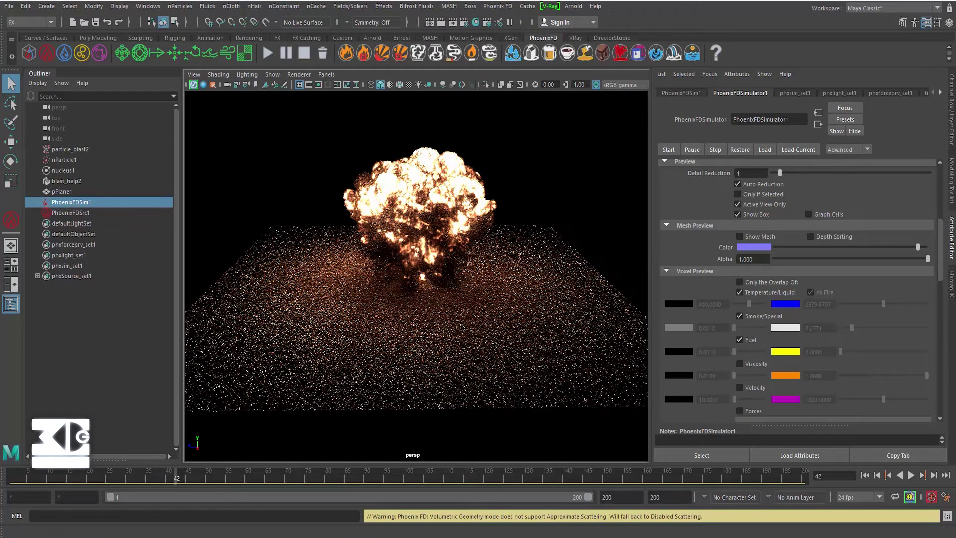
click(193, 85)
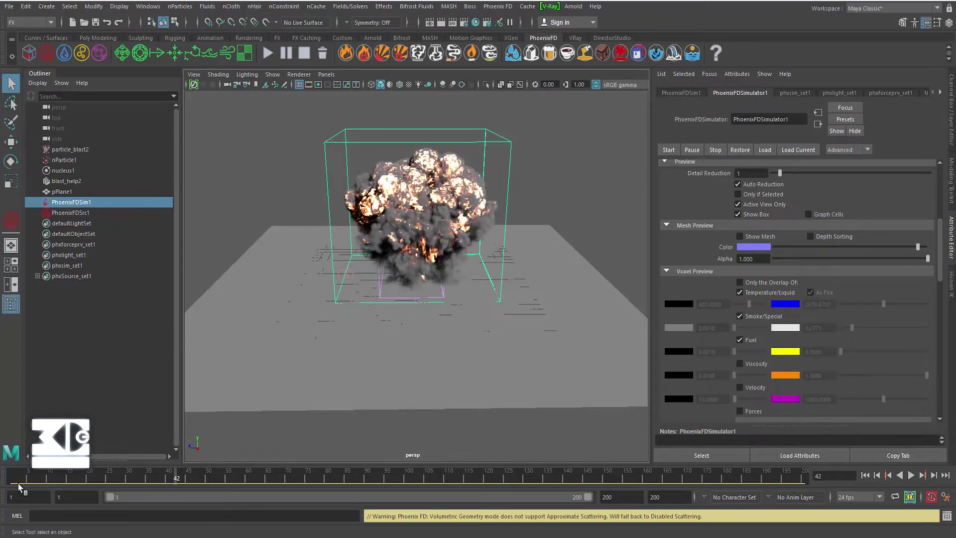
- Rewind to frame 1, collapse the Preview and Output sections, and expand the Grid section
click(865, 474)
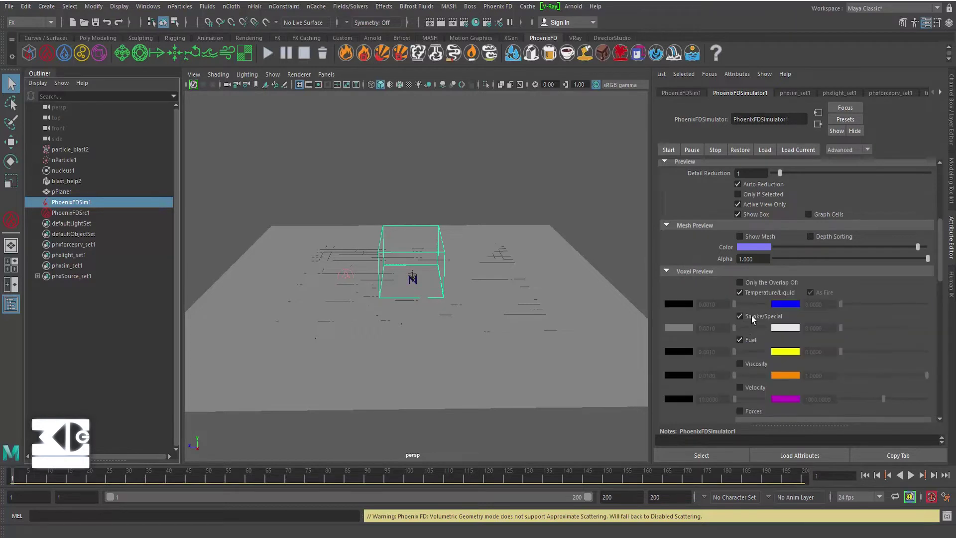
click(673, 274)
click(674, 226)
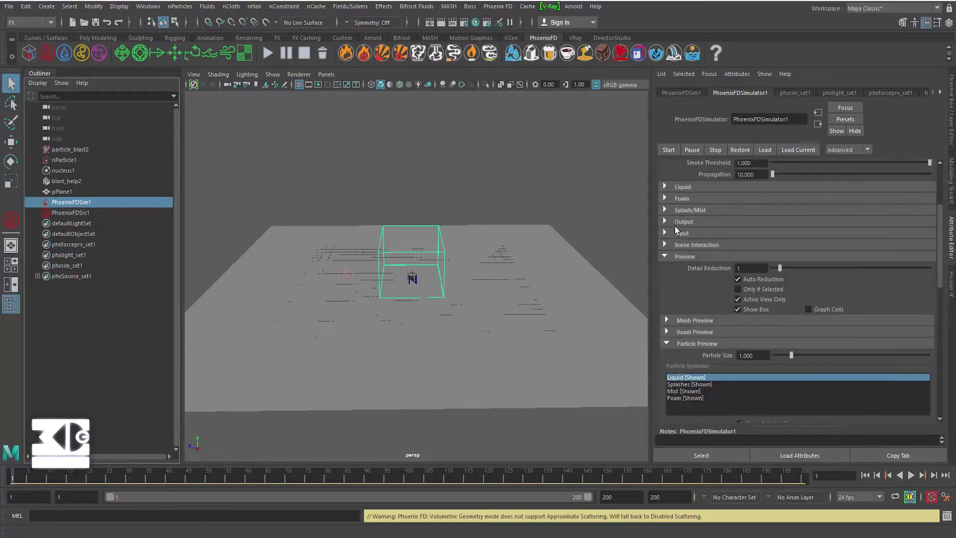
click(675, 257)
click(664, 253)
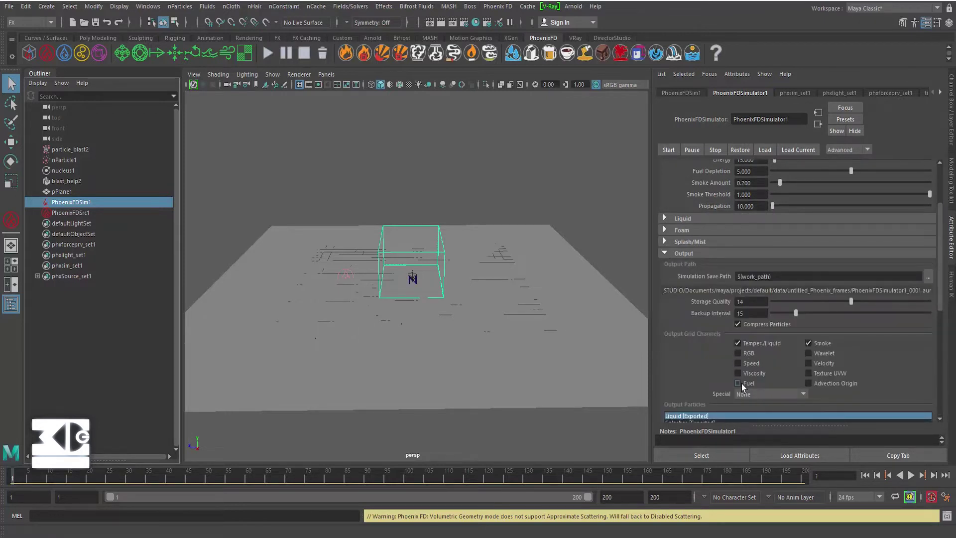
click(664, 254)
click(671, 216)
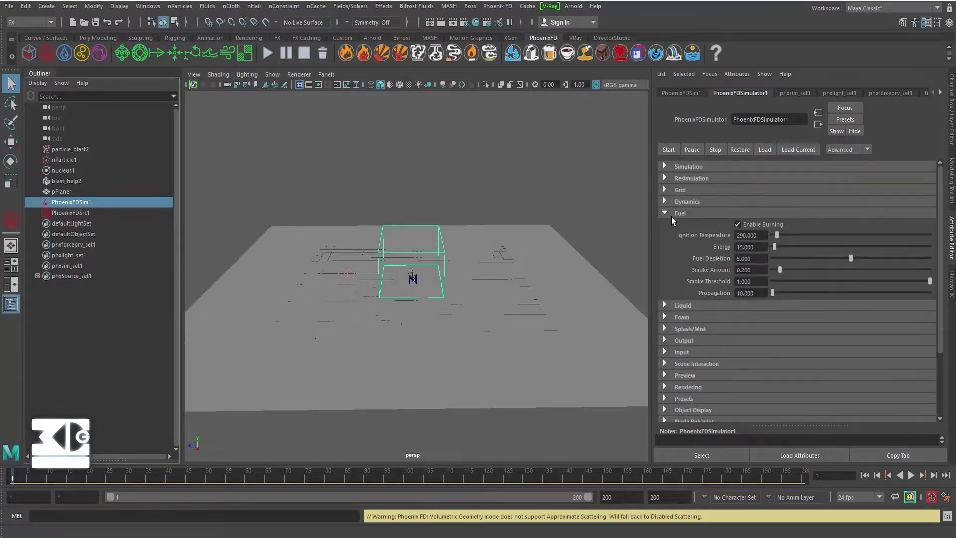
click(665, 190)
- Change the simulator grid cell size to 0.040, passing through 0.050
double_click(754, 234)
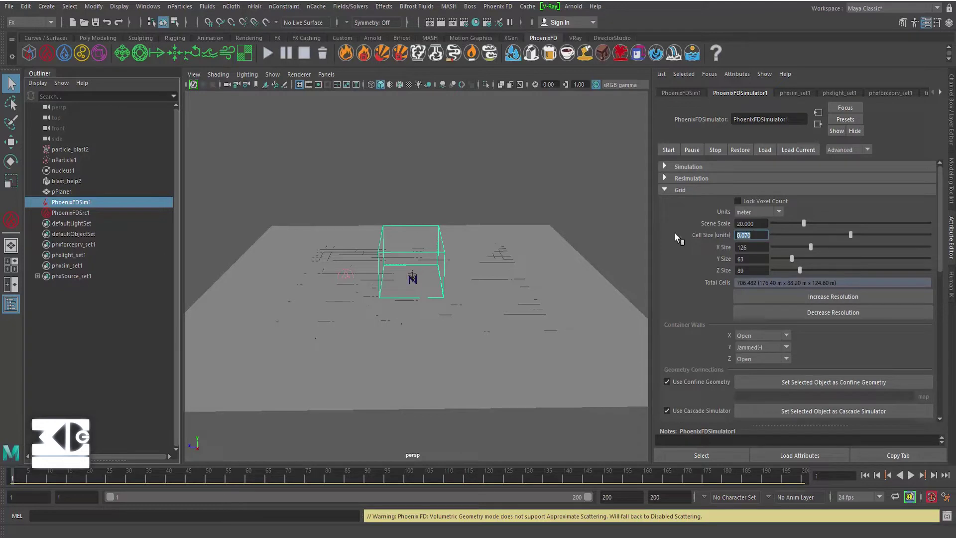
text(0.050)
key(Return)
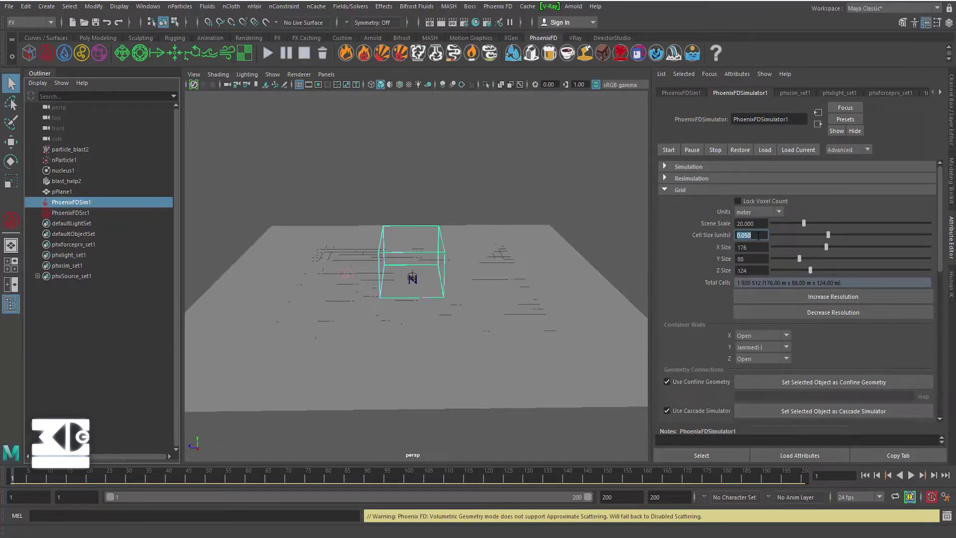
text(0.040)
key(Return)
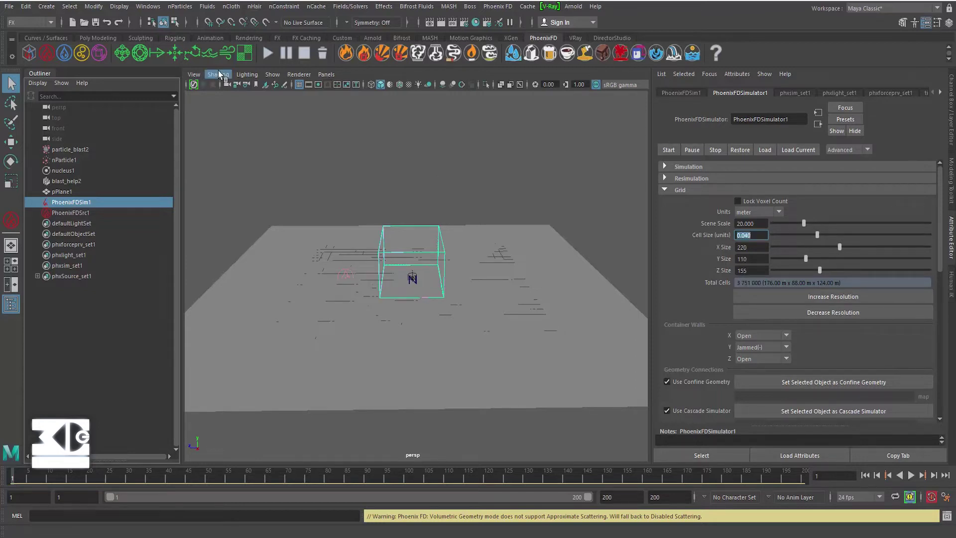
- Re-simulate with old caches deleted, replay to frame 37, and collapse the Grid section
click(322, 53)
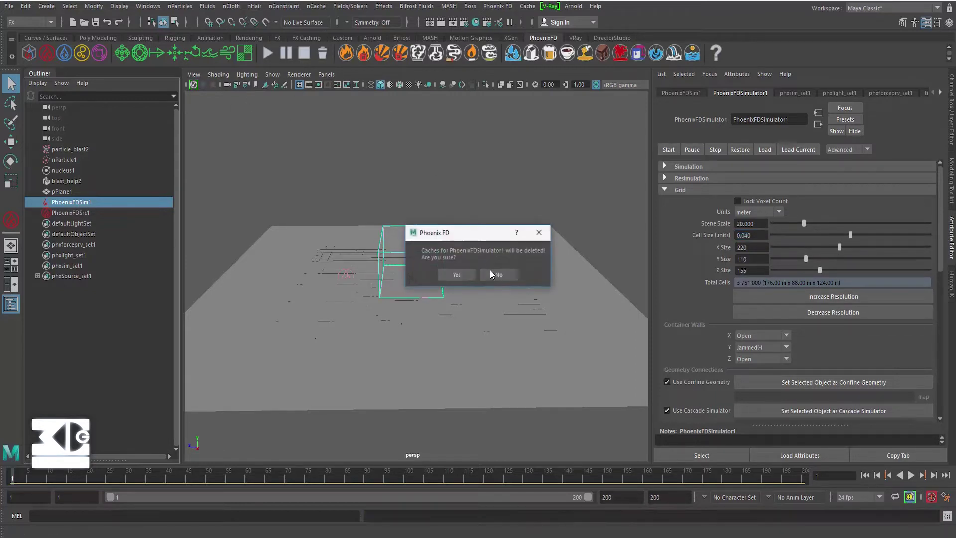
click(490, 270)
click(267, 53)
click(865, 475)
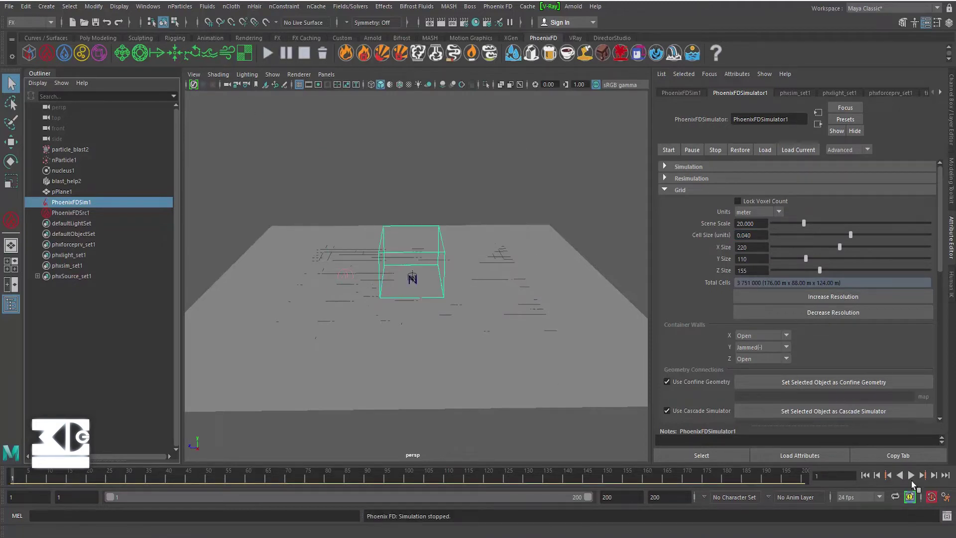
click(911, 475)
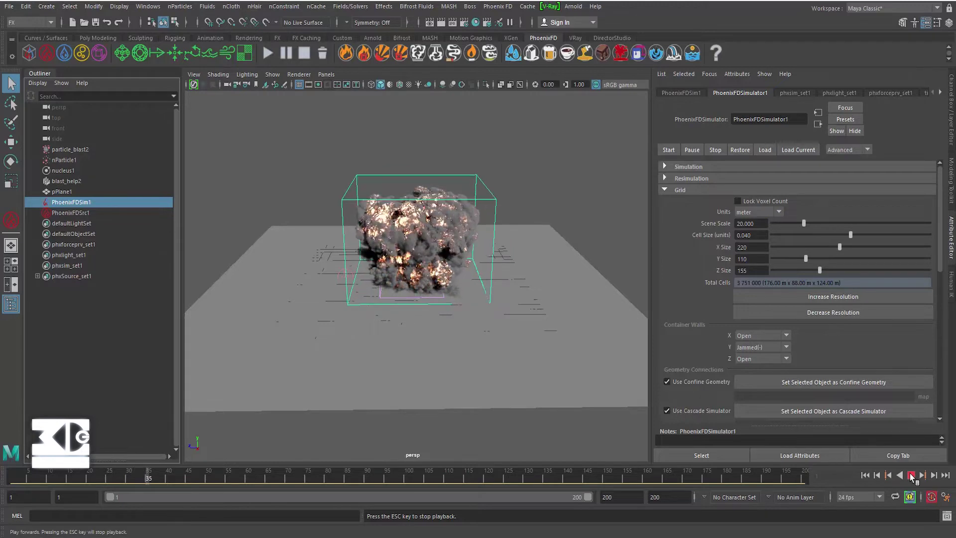
click(912, 477)
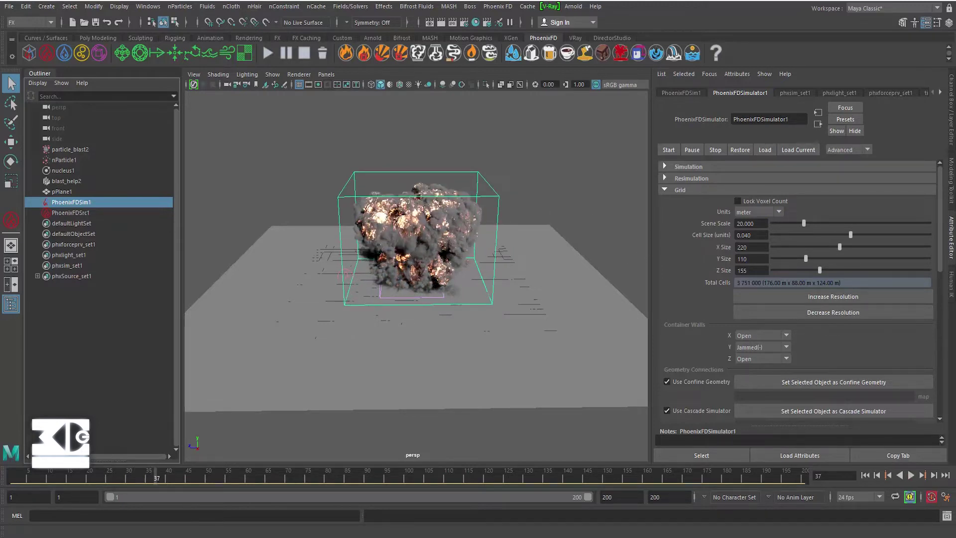
click(675, 190)
- Set the Rendering > Fire opacity mode to Use Smoke Opacity
click(667, 308)
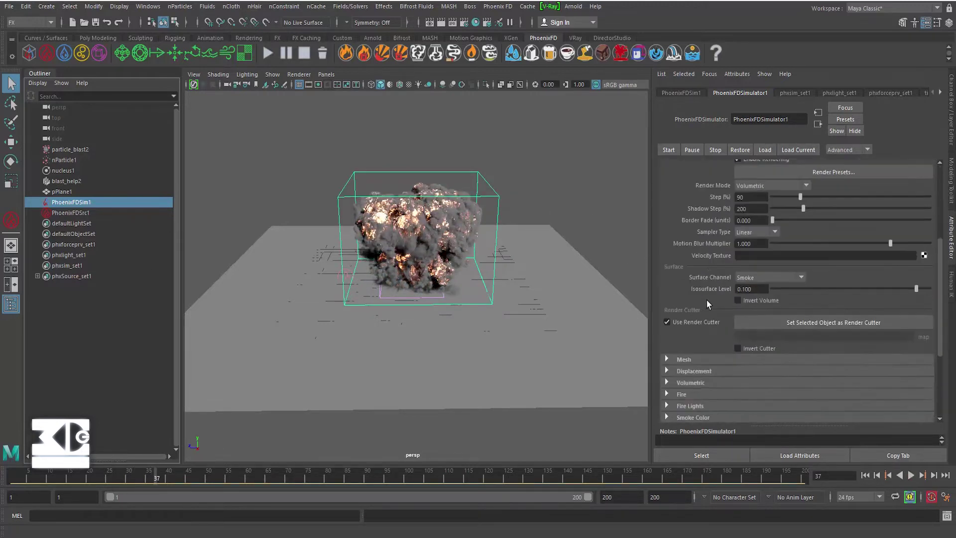
scroll(707, 300, down, 3)
click(688, 312)
scroll(689, 326, down, 2)
scroll(689, 328, down, 1)
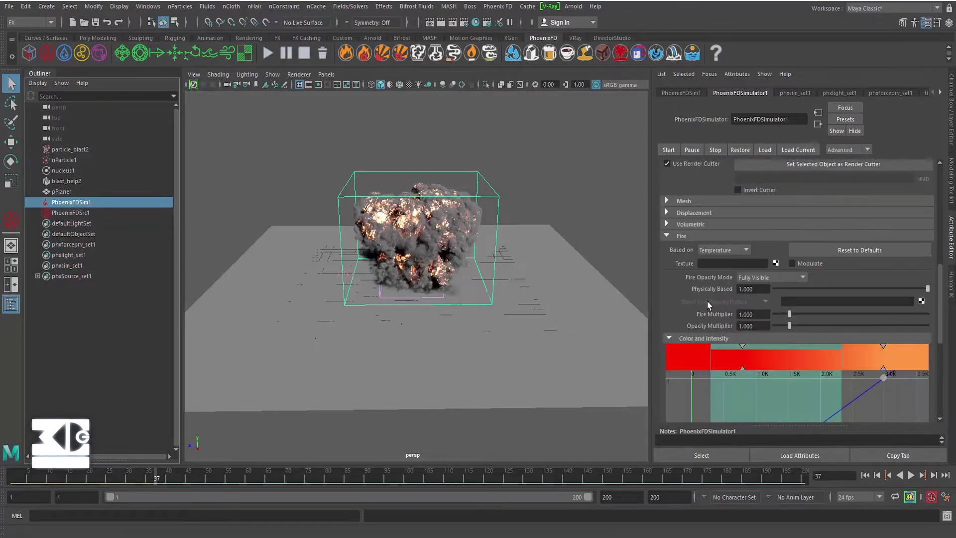
scroll(437, 270, up, 2)
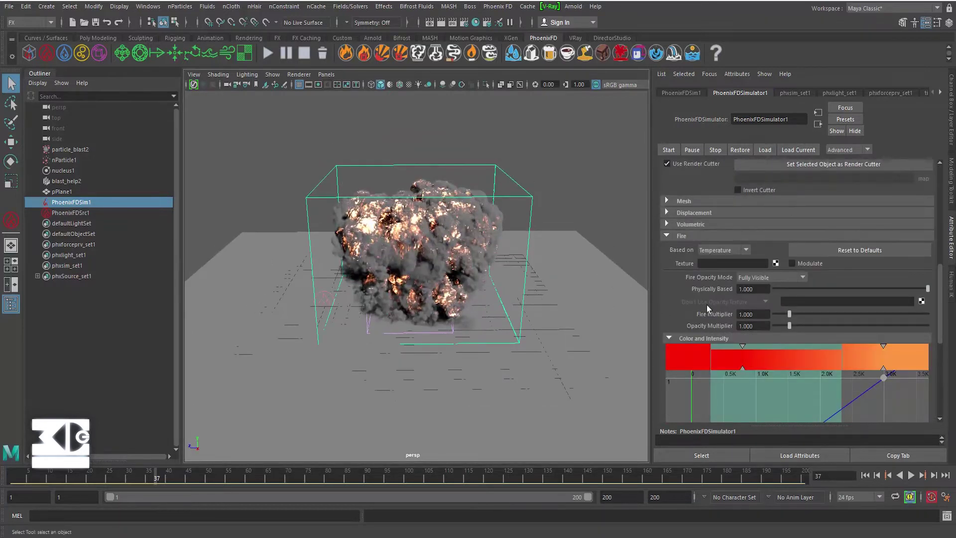
click(780, 277)
click(781, 289)
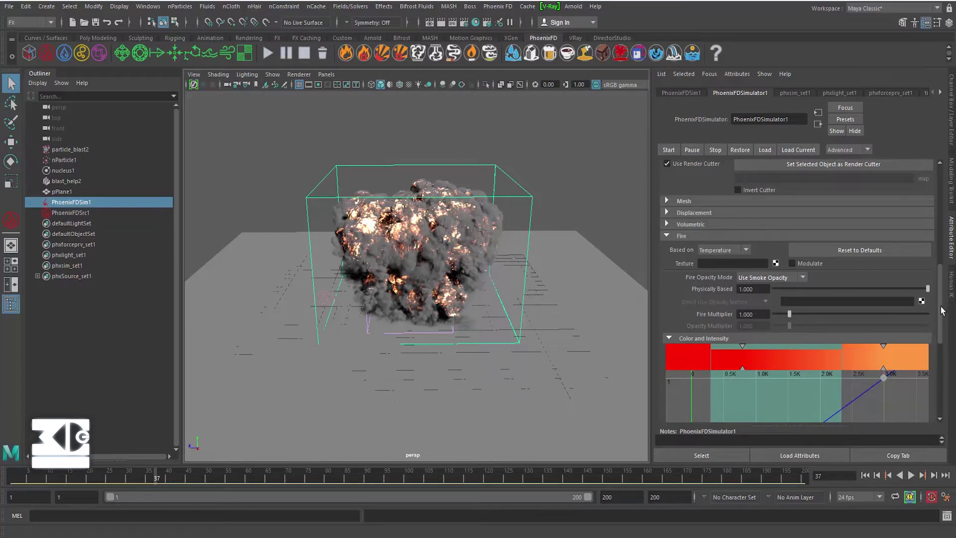
- Set the Fire Multiplier to 5
scroll(942, 310, down, 1)
double_click(752, 275)
text(5)
key(Return)
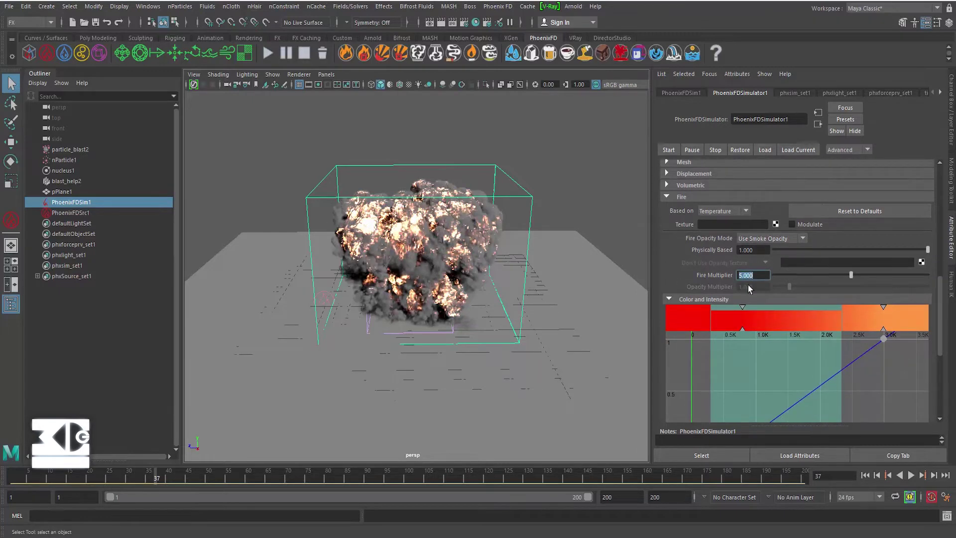
scroll(947, 343, down, 3)
click(915, 369)
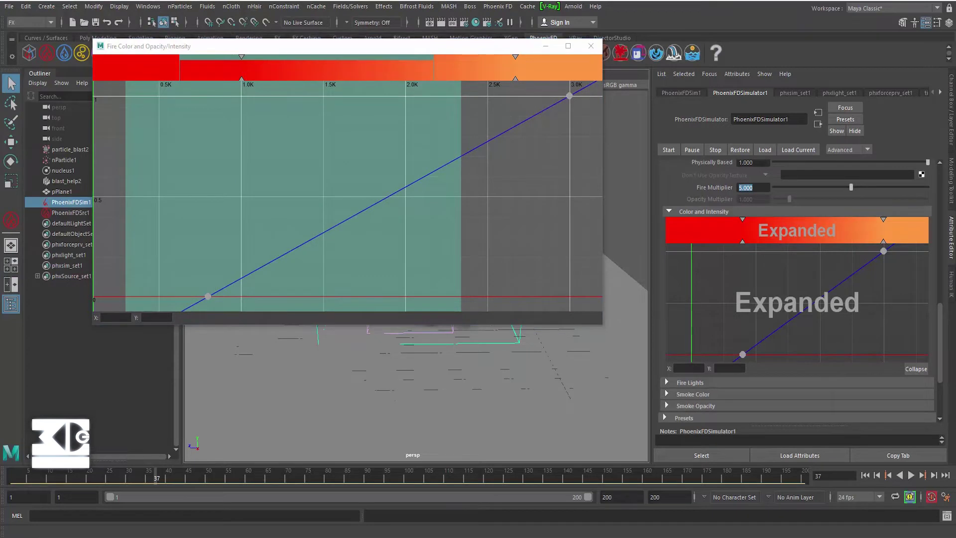
- Add a point to the fire curve, raise it into a peak, and smooth it
drag(388, 50, 405, 61)
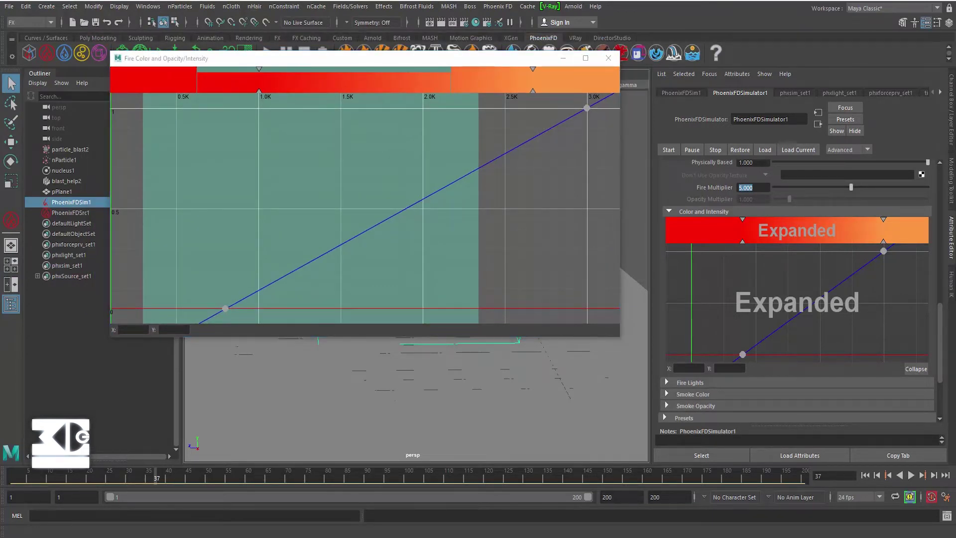
drag(348, 58, 374, 78)
click(290, 313)
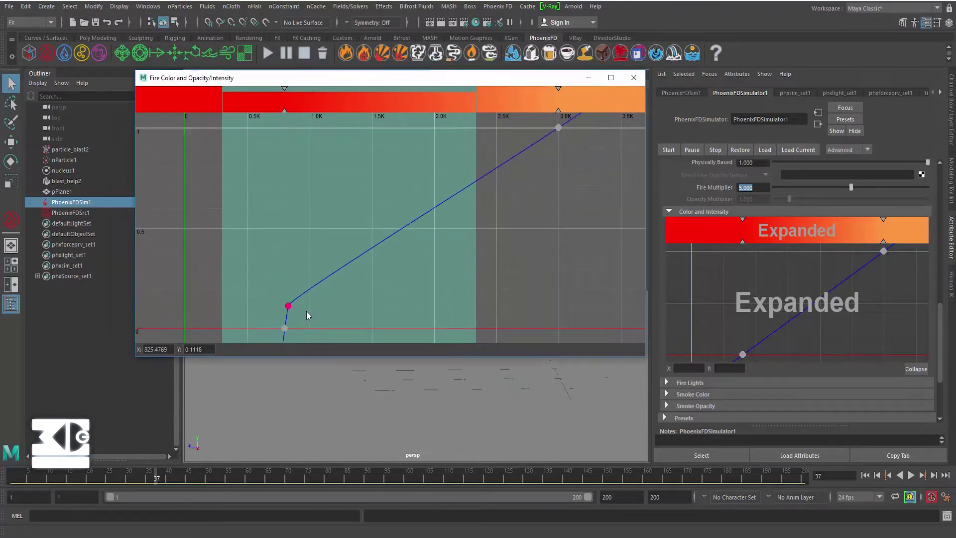
drag(283, 305, 305, 211)
right_click(337, 191)
click(336, 259)
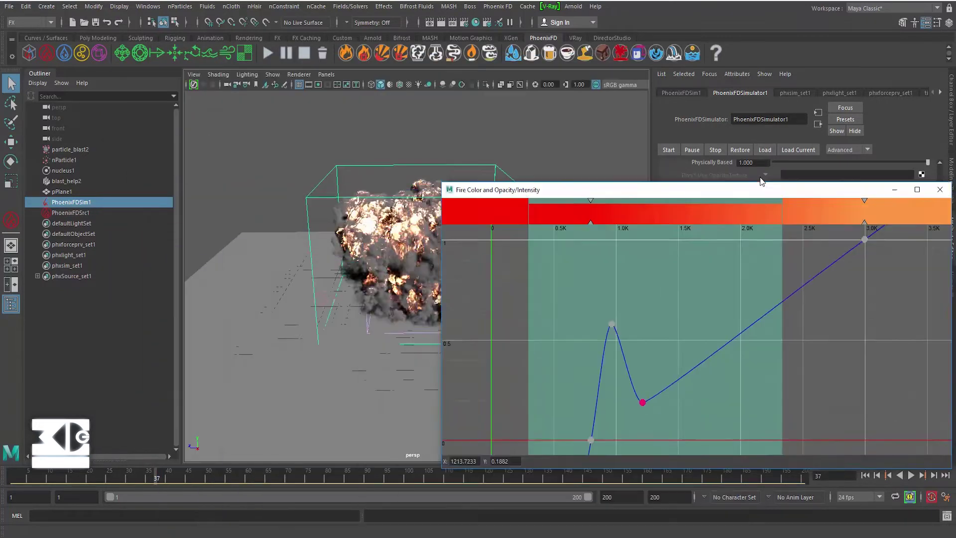
- Drag the fire curve points into a second steep rise and lower the upper point to about 0.5
drag(443, 78, 424, 152)
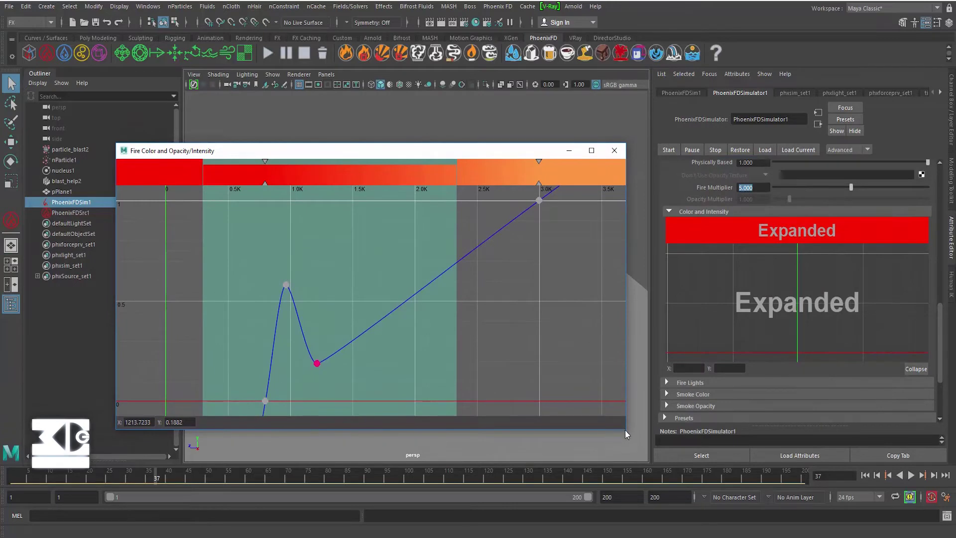
drag(626, 434, 472, 346)
scroll(323, 181, up, 2)
drag(289, 231, 739, 105)
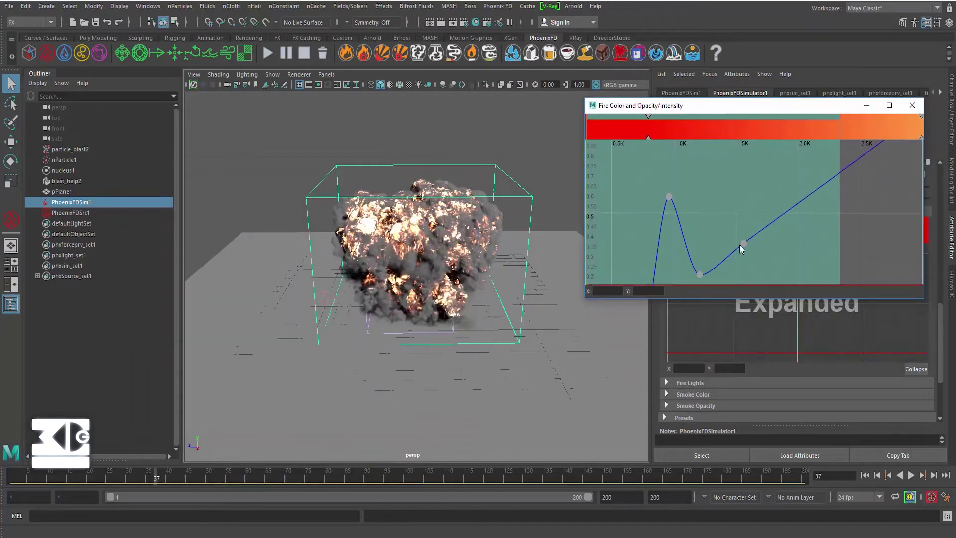
mouse_move(743, 243)
mouse_down()
mouse_move(706, 183)
mouse_move(667, 242)
mouse_up()
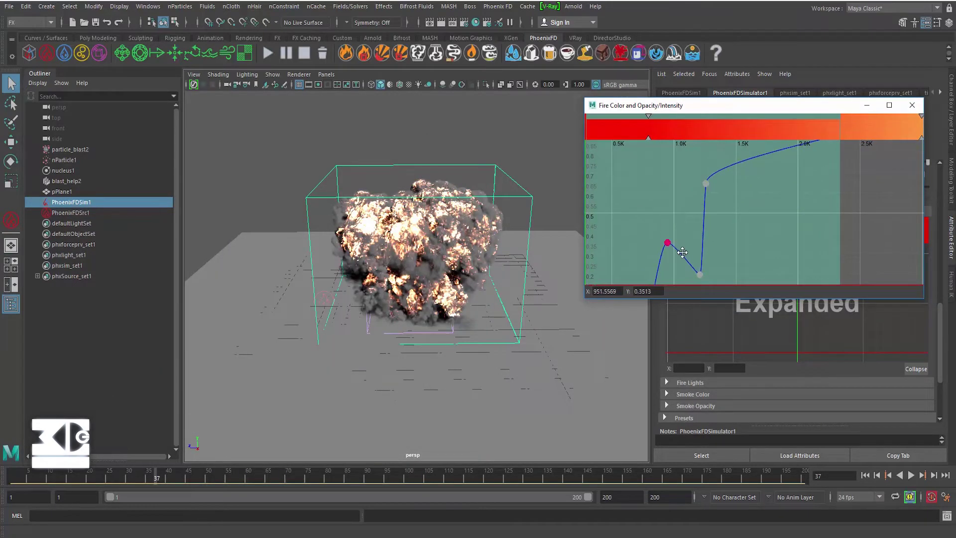
drag(700, 274, 682, 272)
mouse_move(705, 183)
mouse_down()
mouse_move(686, 211)
mouse_move(707, 252)
mouse_move(716, 170)
mouse_move(758, 213)
mouse_up()
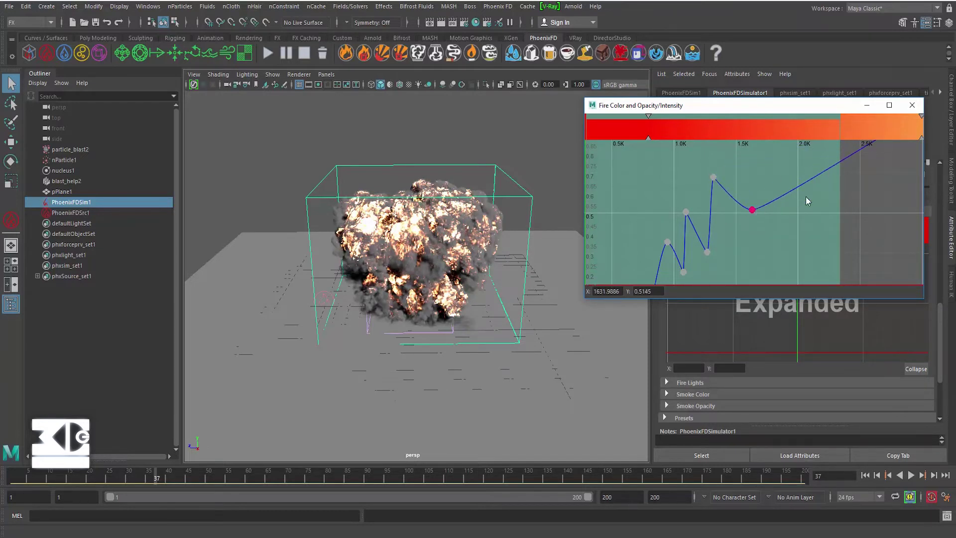
- Add a point on the upper curve segment, set its interpolation, and nudge it
scroll(844, 181, down, 3)
right_click(848, 177)
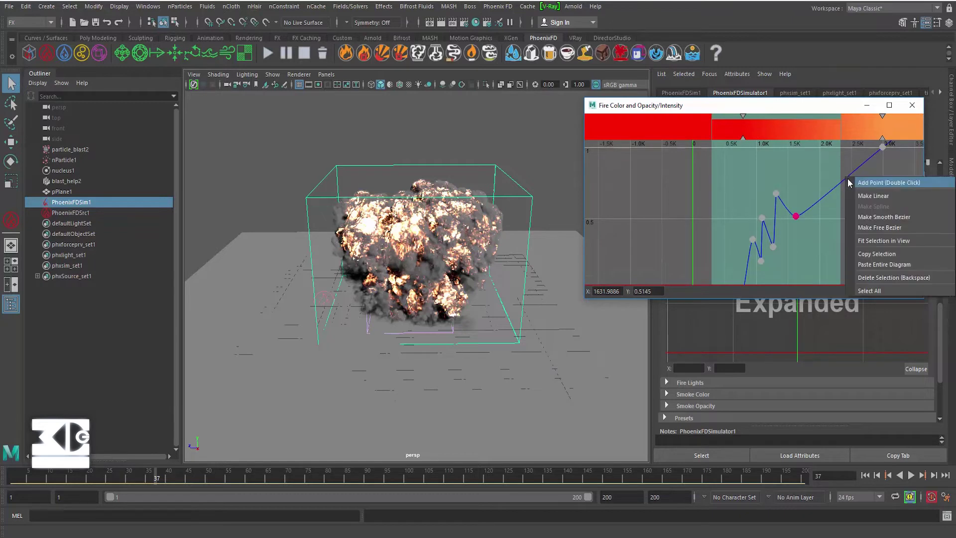
click(876, 183)
right_click(844, 179)
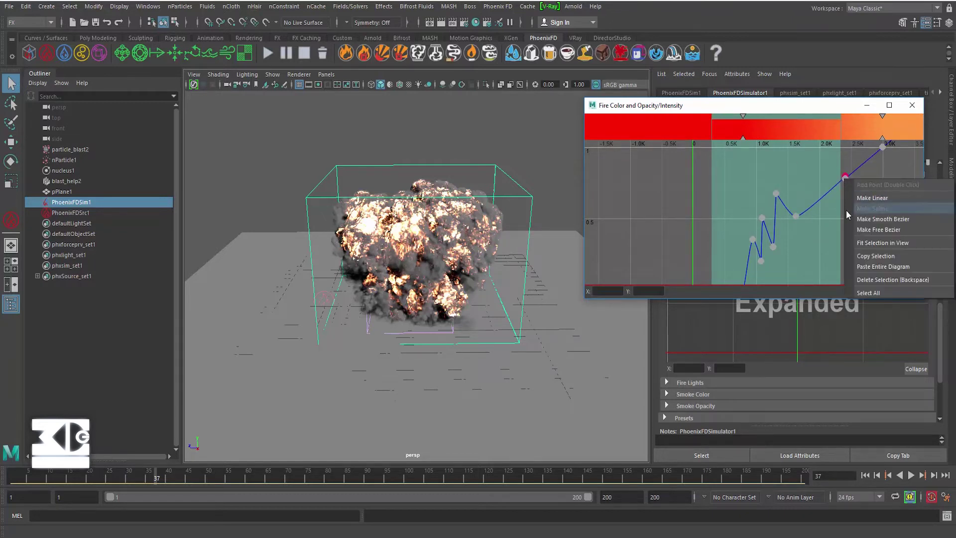
click(890, 280)
mouse_move(845, 178)
mouse_down()
mouse_move(835, 174)
mouse_move(835, 183)
mouse_up()
- Close the curve editor and set Simple Smoke Opacity to 0.550
click(912, 106)
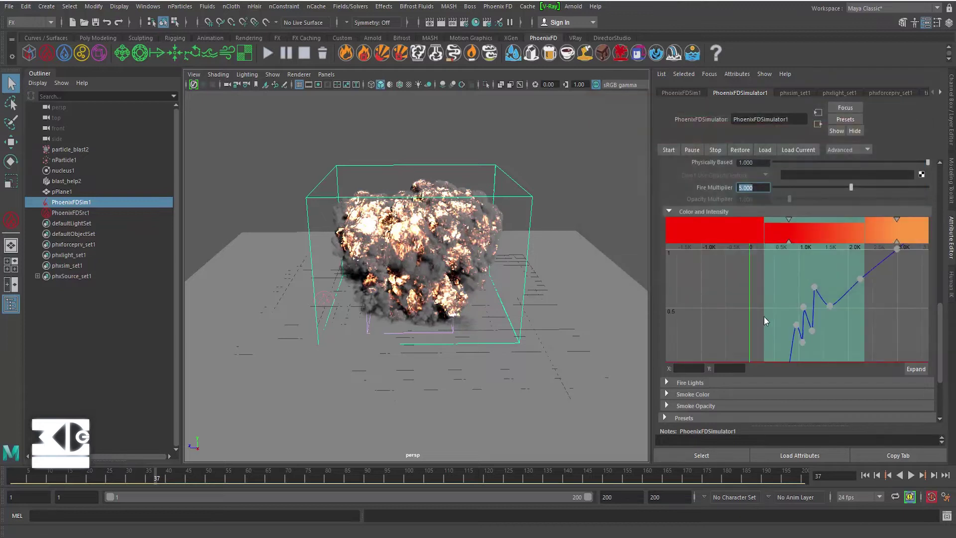
click(666, 343)
double_click(759, 384)
text(0.6)
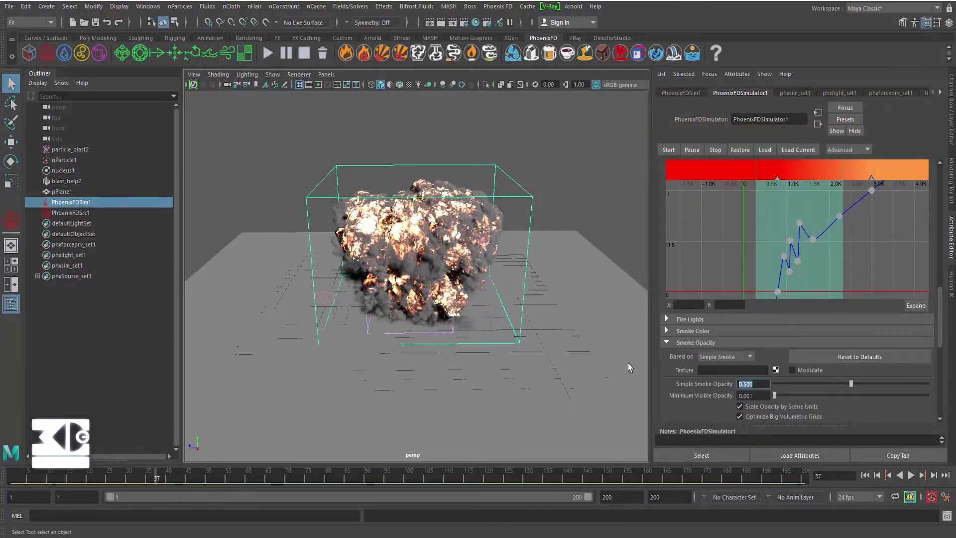
key(Return)
key(ctrl+z)
text(0.55)
key(Return)
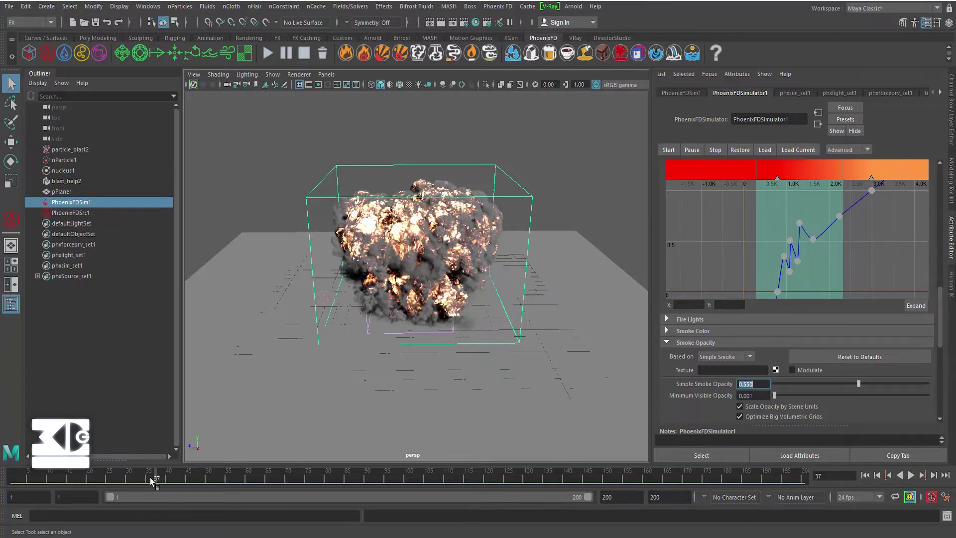
- Play the smoke preview to frame 46, then collapse the fire and smoke opacity sections
key(alt+v)
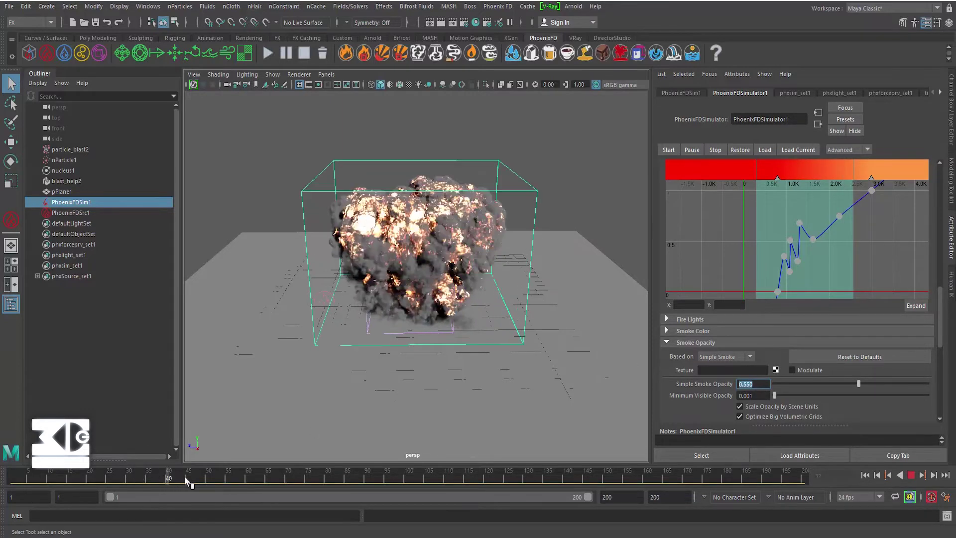
key(alt+v)
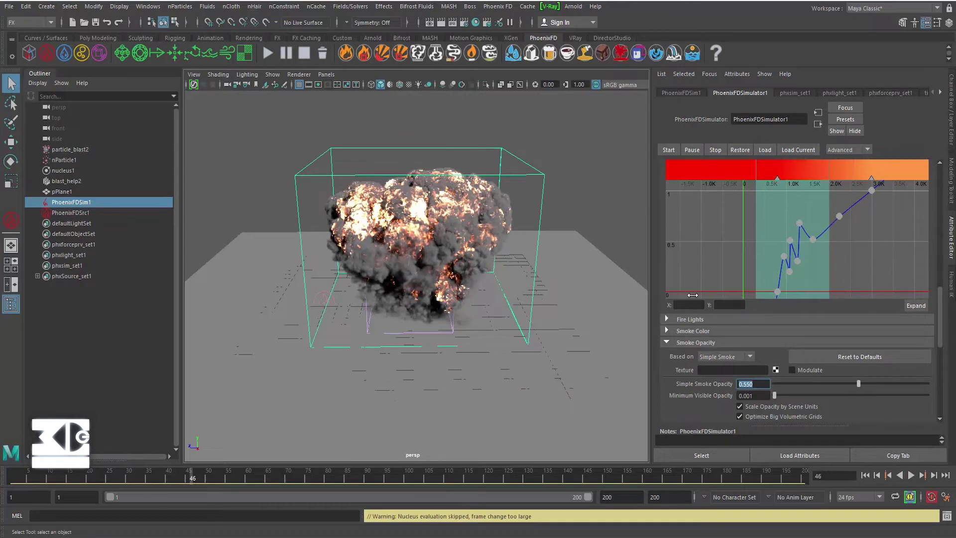
scroll(743, 345, up, 3)
click(671, 210)
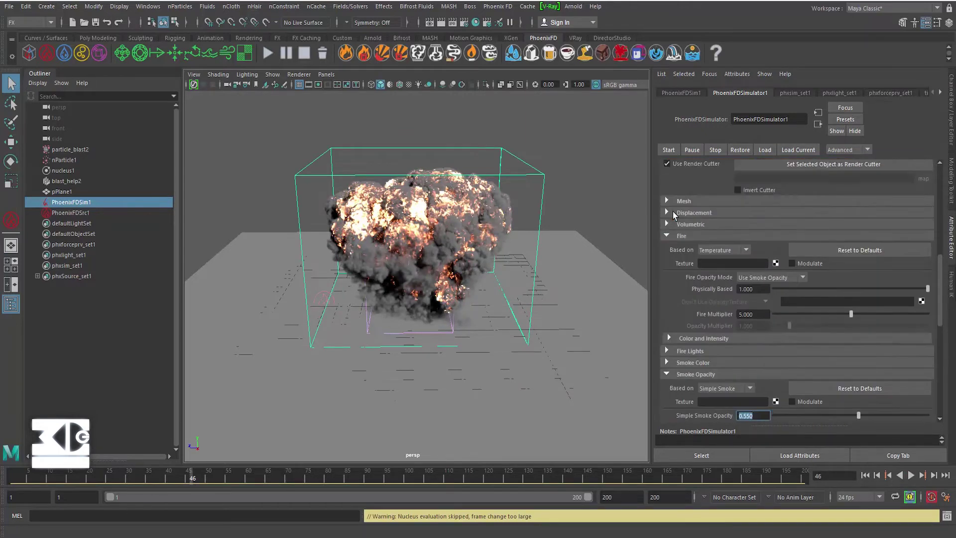
click(666, 235)
click(668, 279)
- Set the grid cell size to 0.025
scroll(696, 209, up, 5)
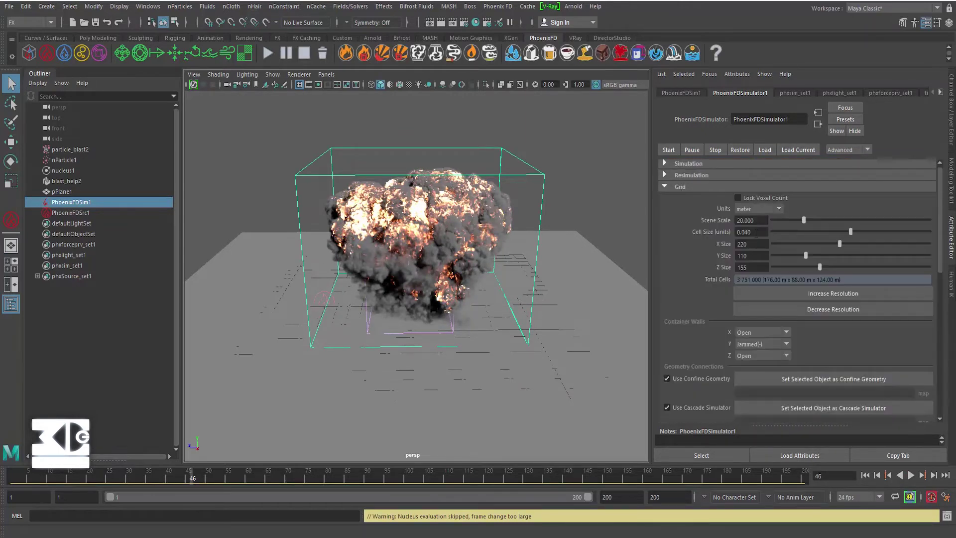
double_click(755, 233)
text(.2)
key(Return)
text(.025)
key(Return)
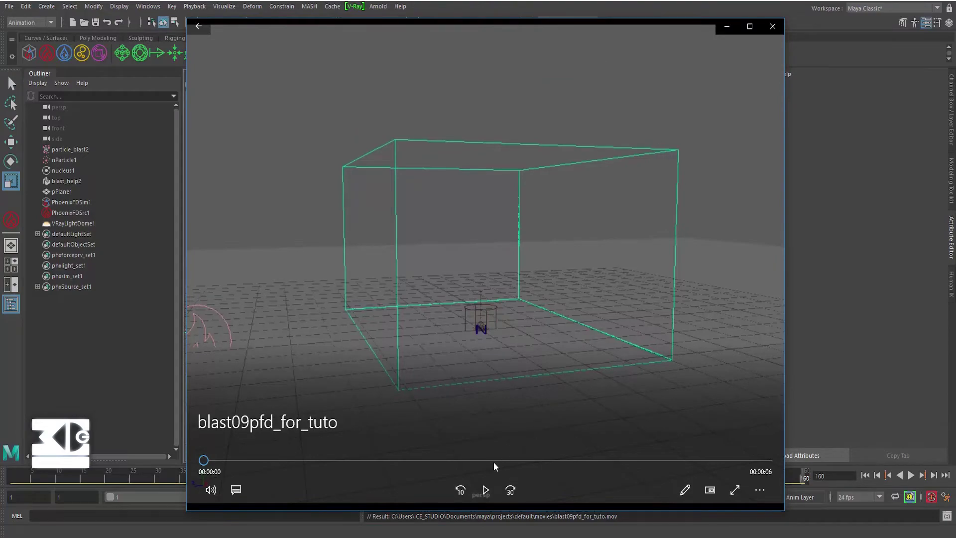
- Play the blast09pfd_for_tuto clip, restart it from the beginning, and pause it
click(486, 489)
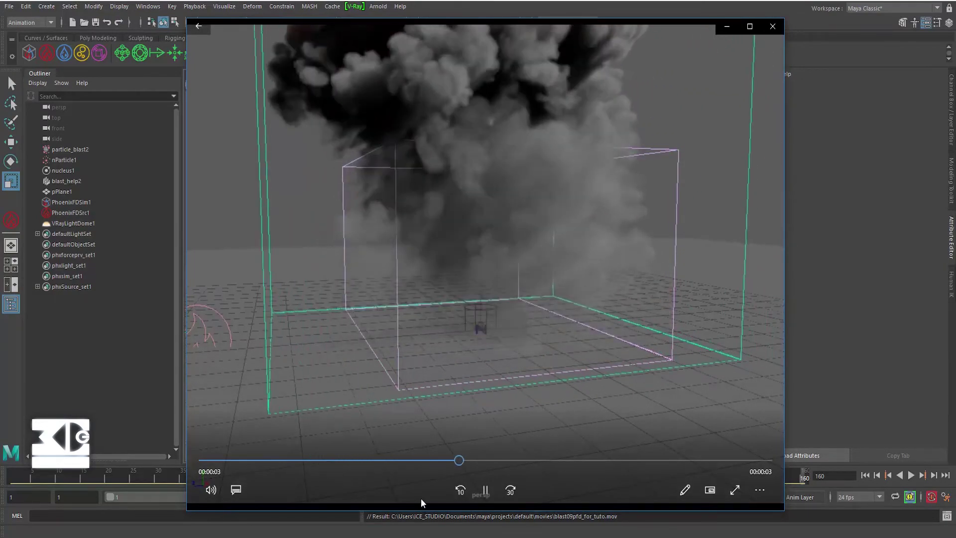
click(462, 492)
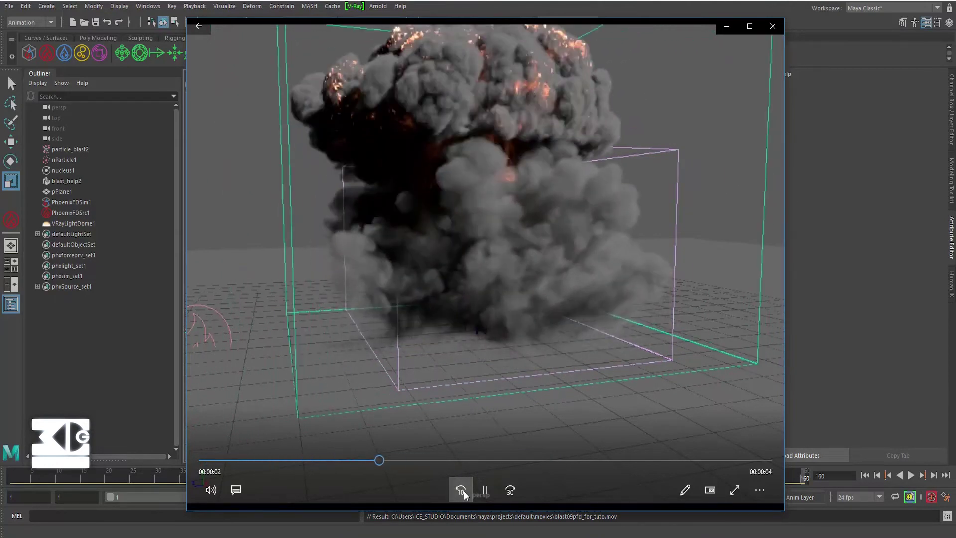
click(455, 493)
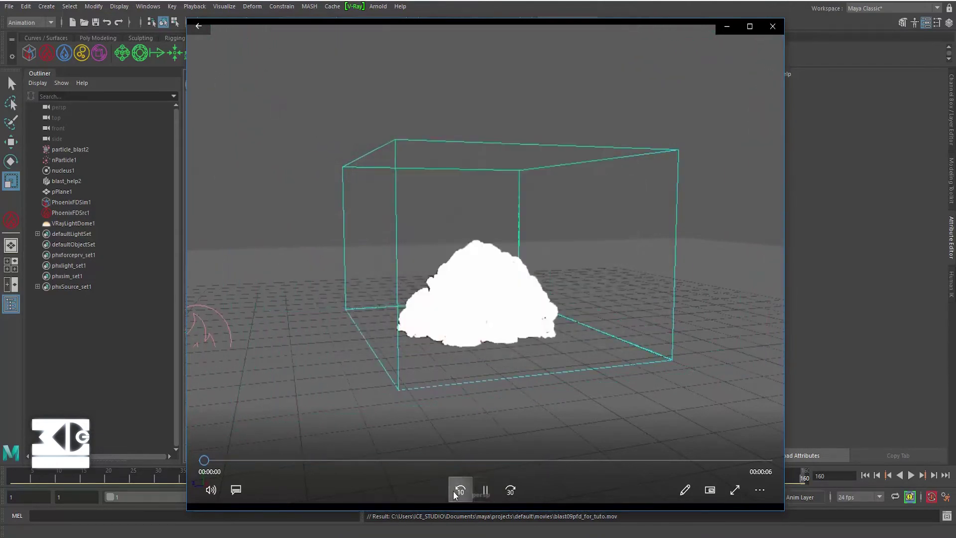
click(481, 494)
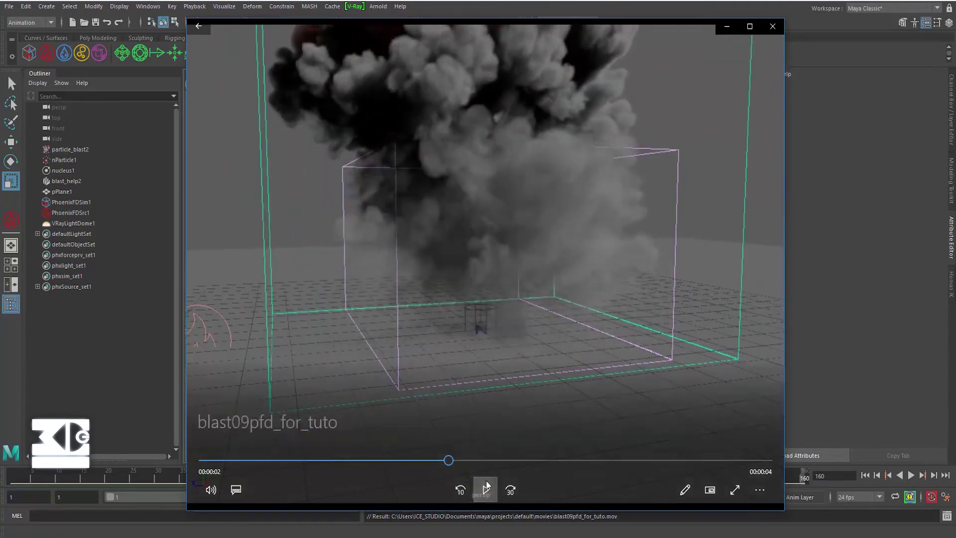
- Back in Maya, set VRayLightDome1's intensity multiplier to 2 and go to frame 50
click(726, 30)
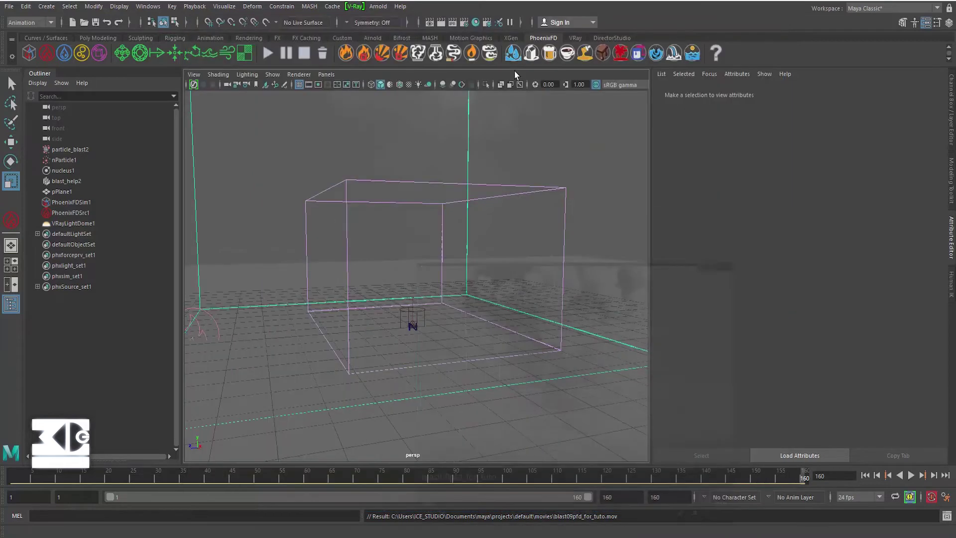
click(76, 223)
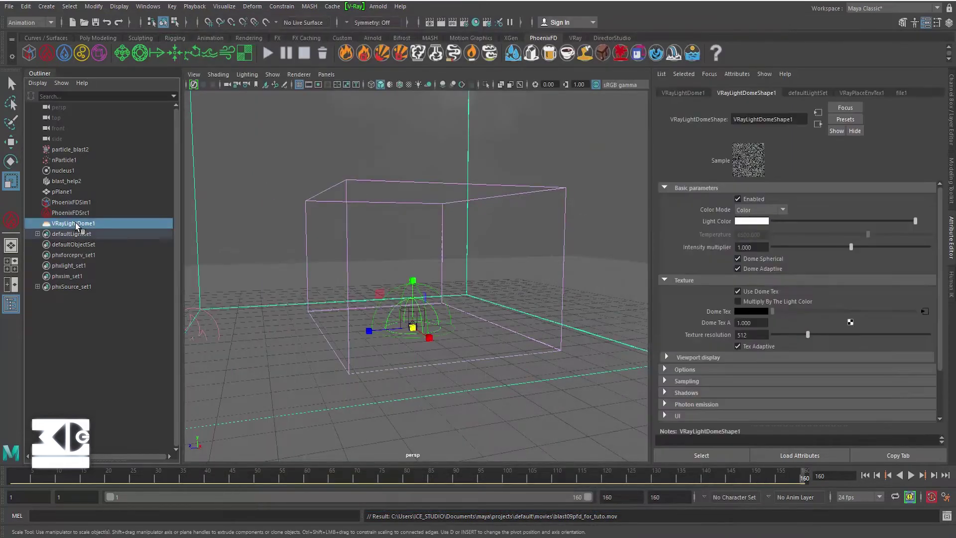
drag(753, 247, 677, 252)
text(2.000)
key(Return)
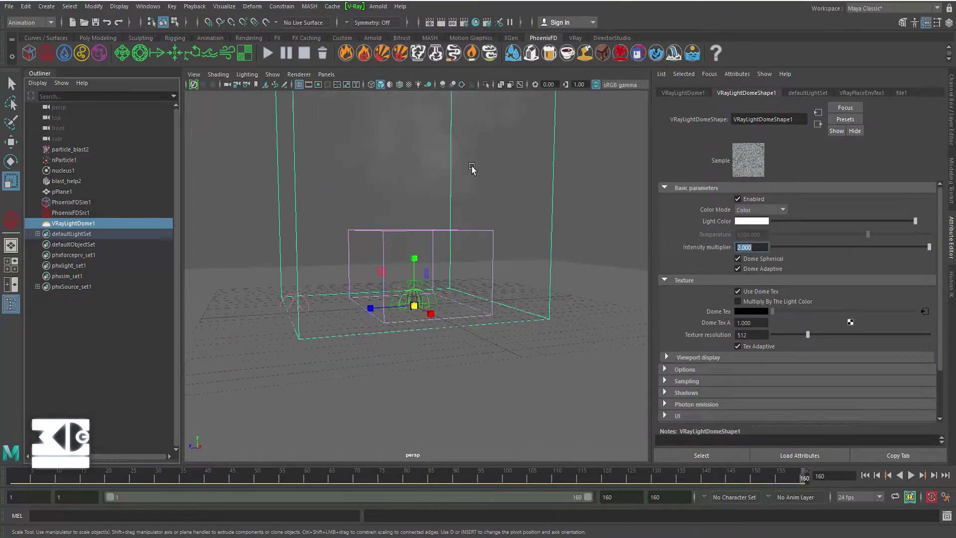
click(257, 479)
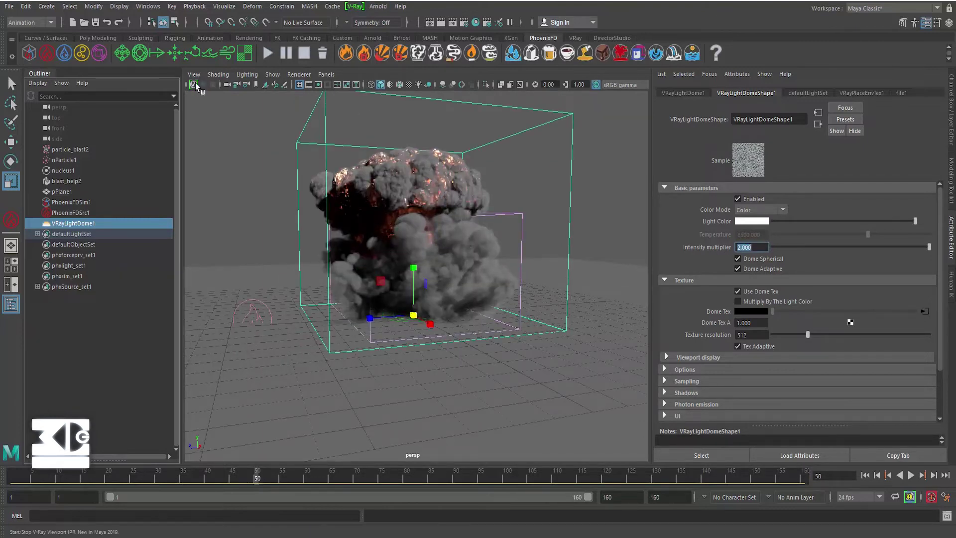
- Select the ground plane pPlane1 and bring up its shading menu
click(236, 282)
scroll(236, 281, up, 3)
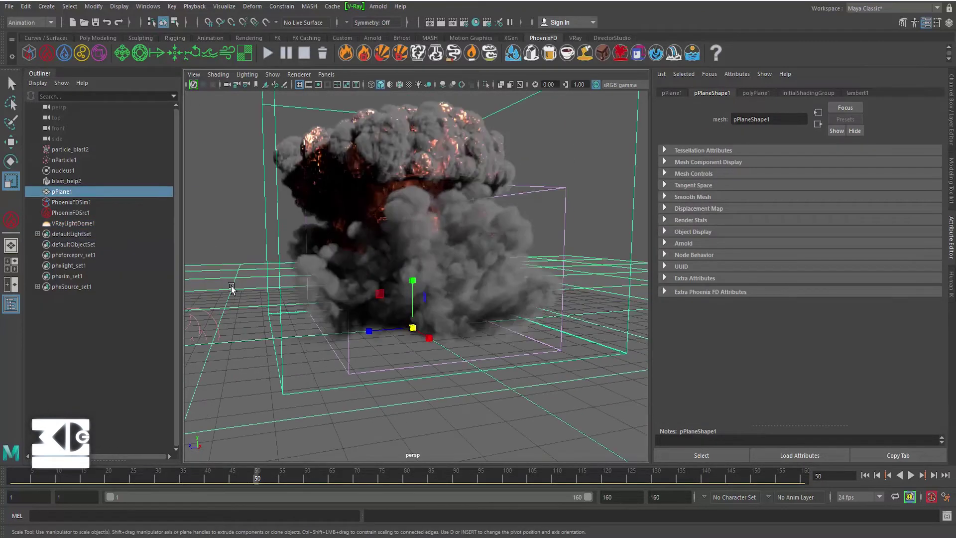
right_drag(230, 257, 226, 527)
- Give pPlane1 a new VRayMtl with a pale sandy-tan diffuse colour and start a viewport IPR render
click(354, 279)
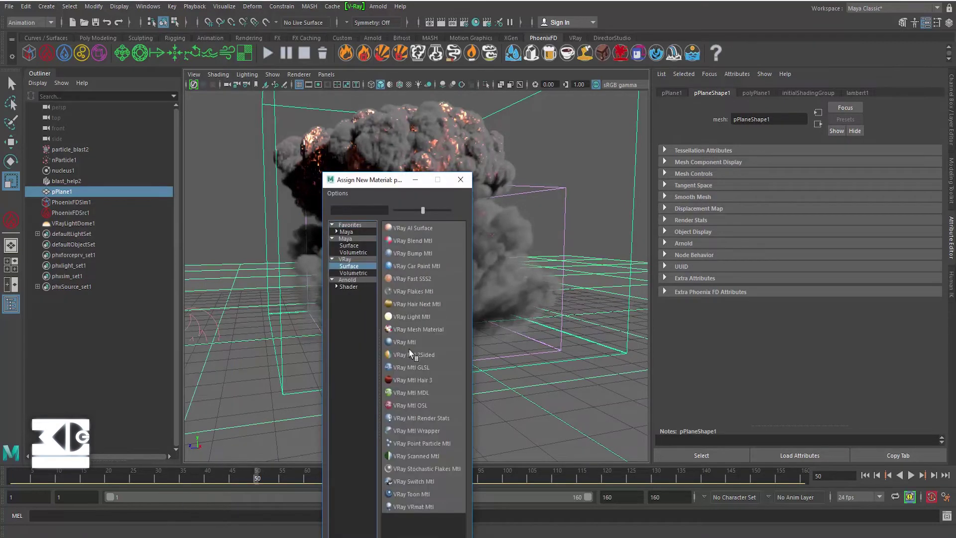
click(413, 351)
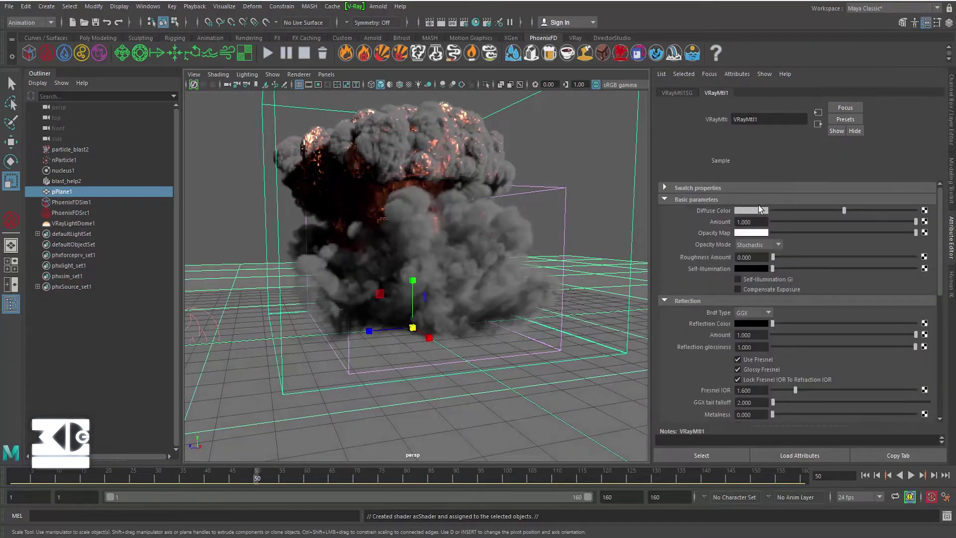
click(754, 210)
drag(723, 242, 713, 242)
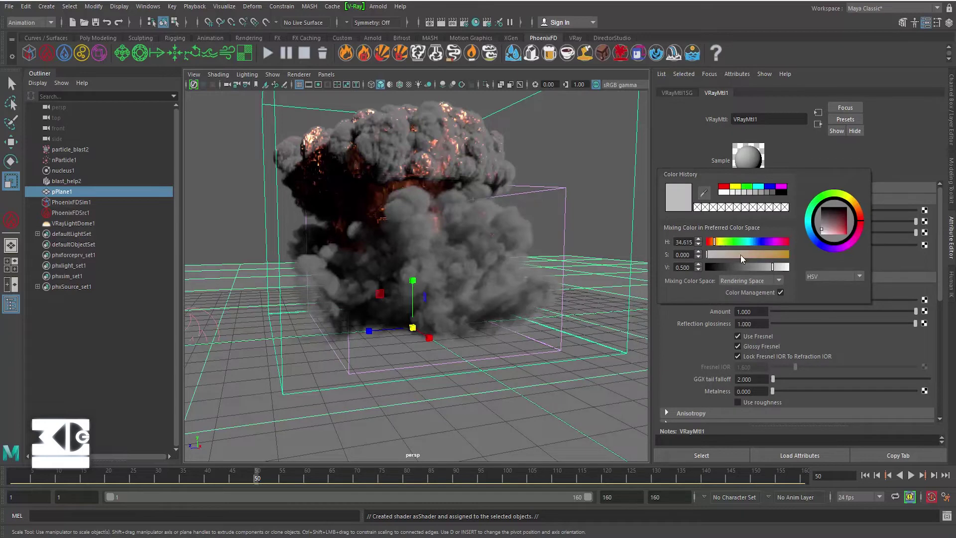
click(774, 254)
drag(768, 258, 752, 257)
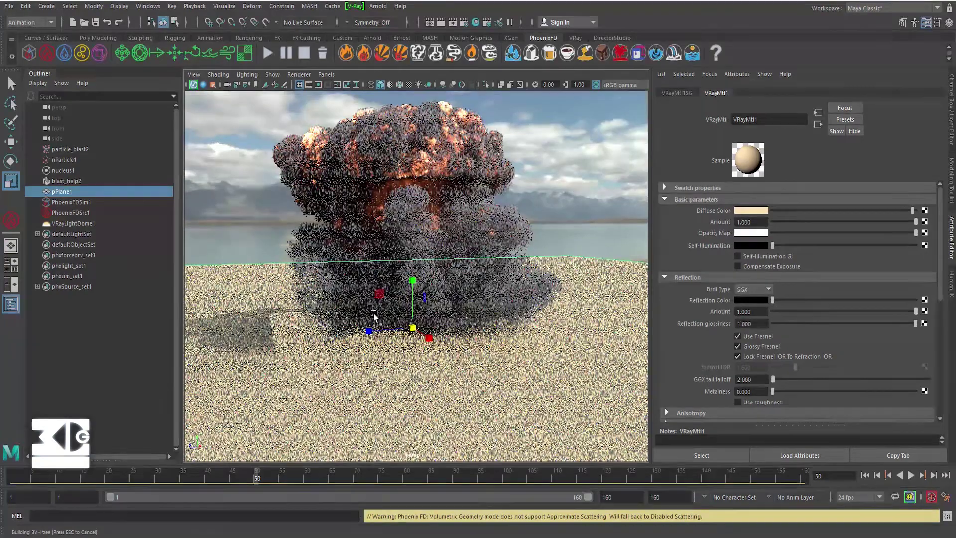
click(99, 380)
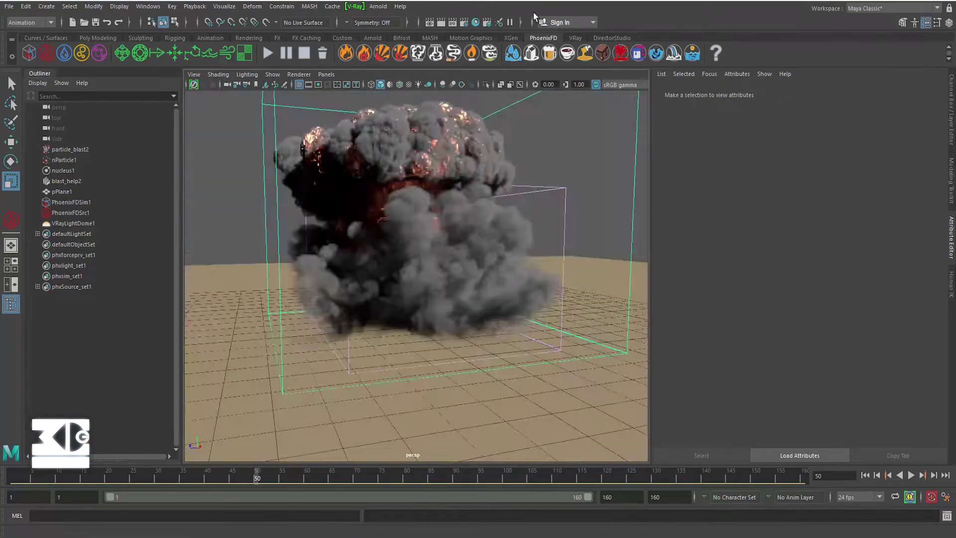
- Show the V-Ray frame buffer, start IPR, and orbit to a new view of the explosion
click(354, 5)
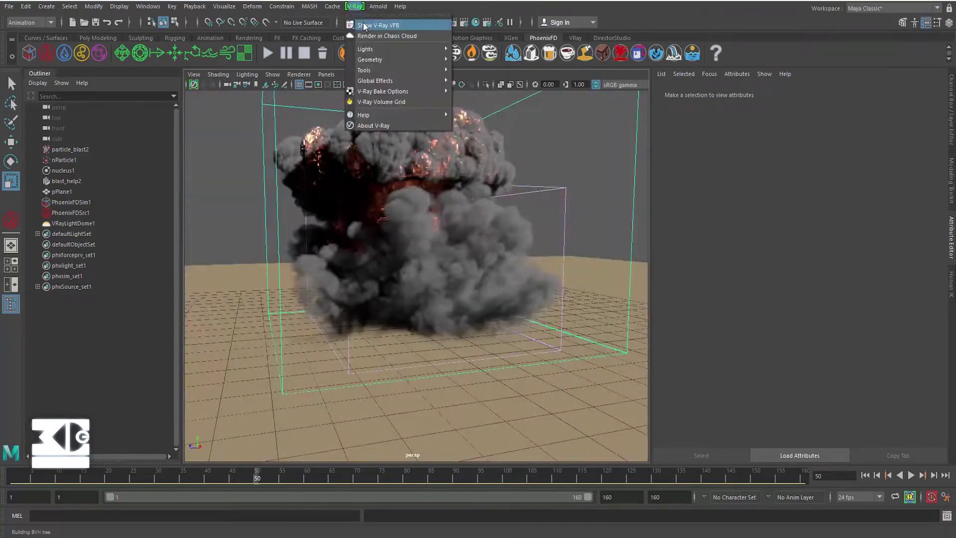
click(374, 23)
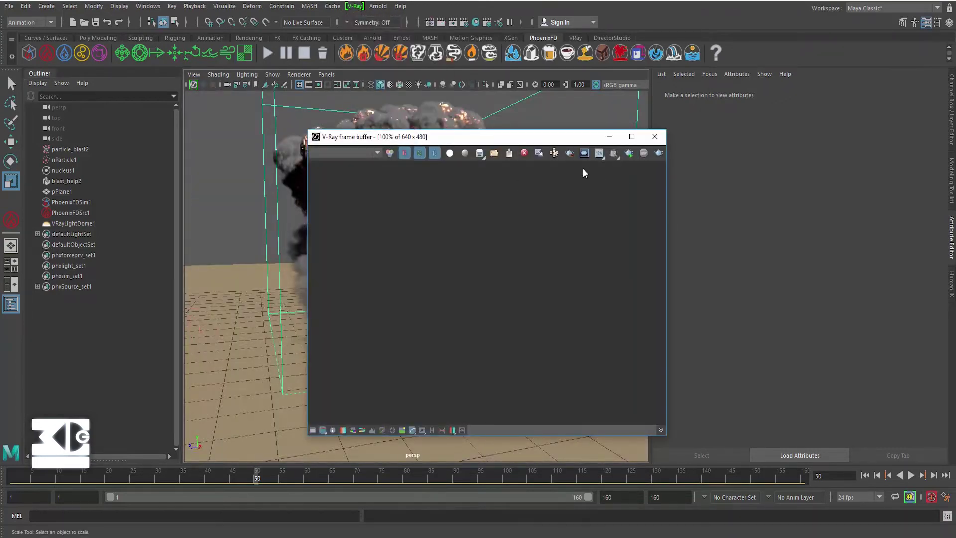
click(629, 154)
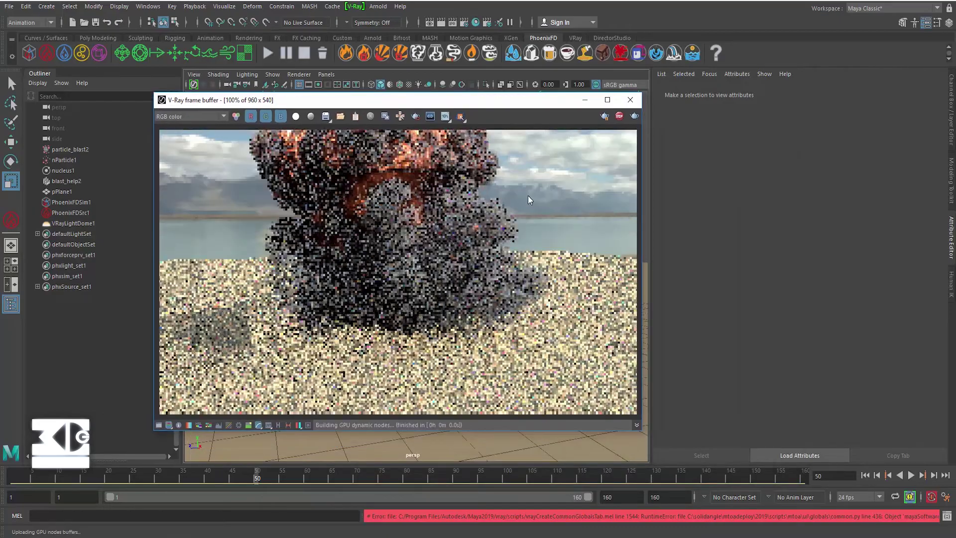
drag(374, 99, 729, 81)
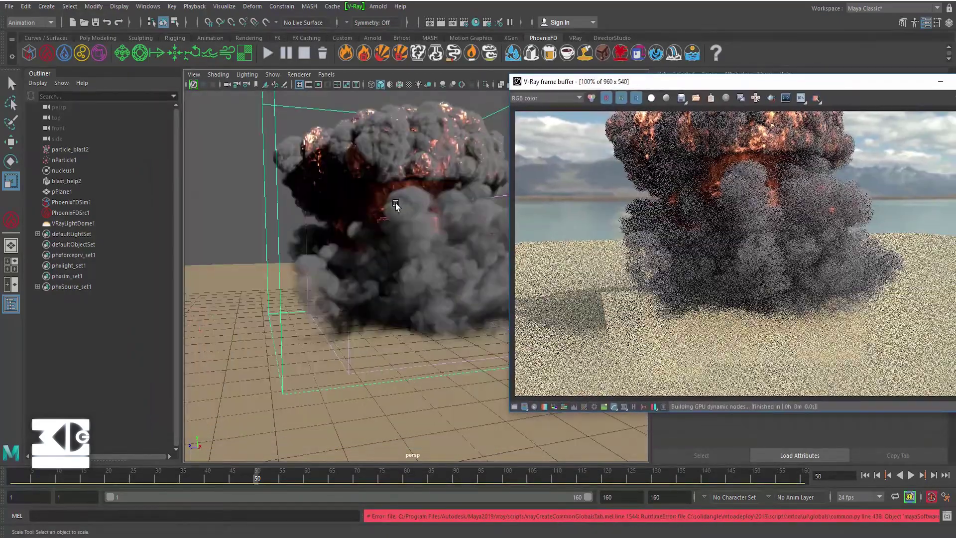
alt+drag(396, 205, 318, 232)
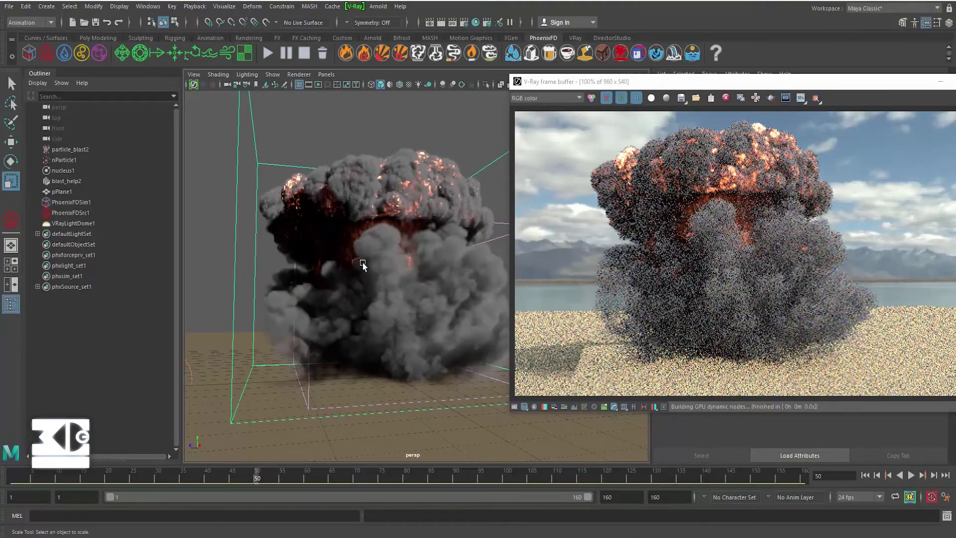
alt+drag(362, 264, 411, 264)
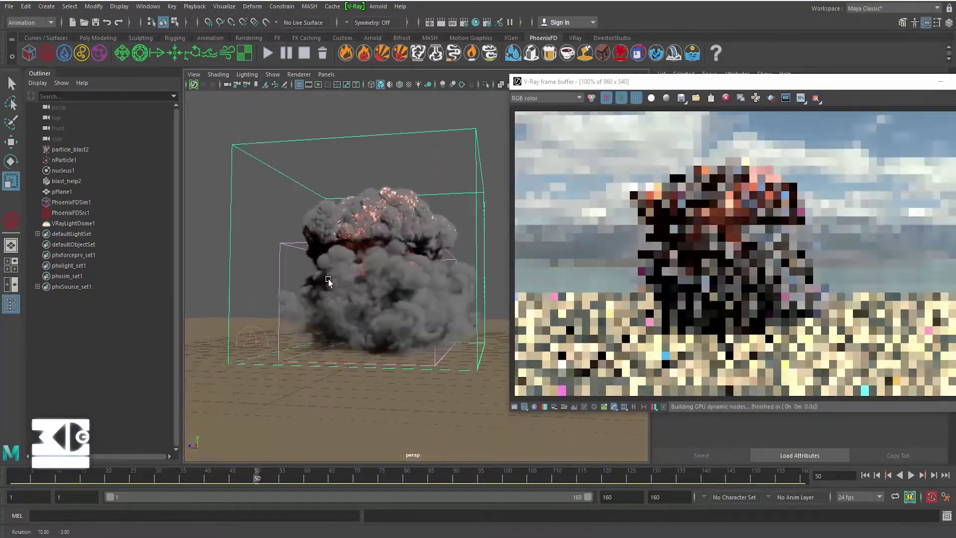
- Enable region rendering around the top of the fireball and inspect it up close
scroll(746, 242, down, 2)
scroll(747, 242, up, 2)
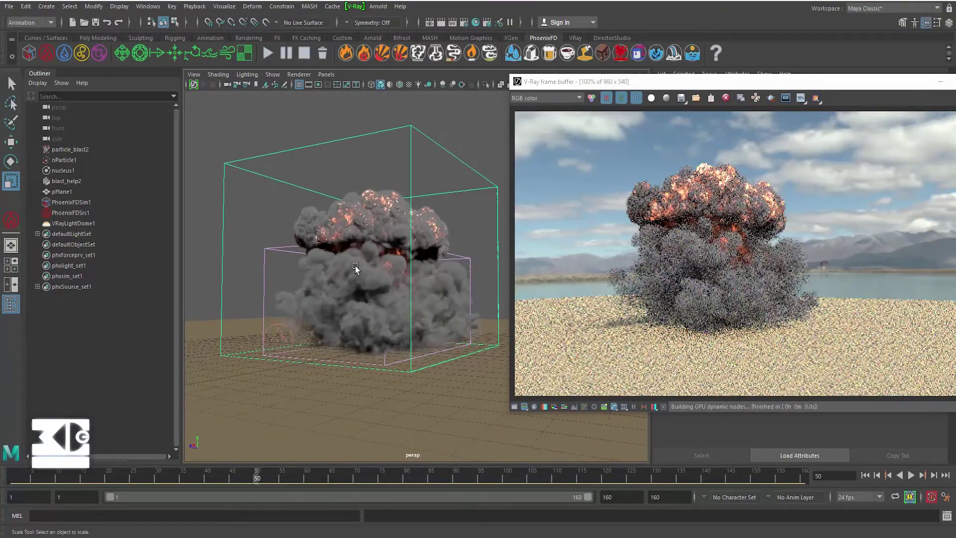
scroll(354, 266, up, 3)
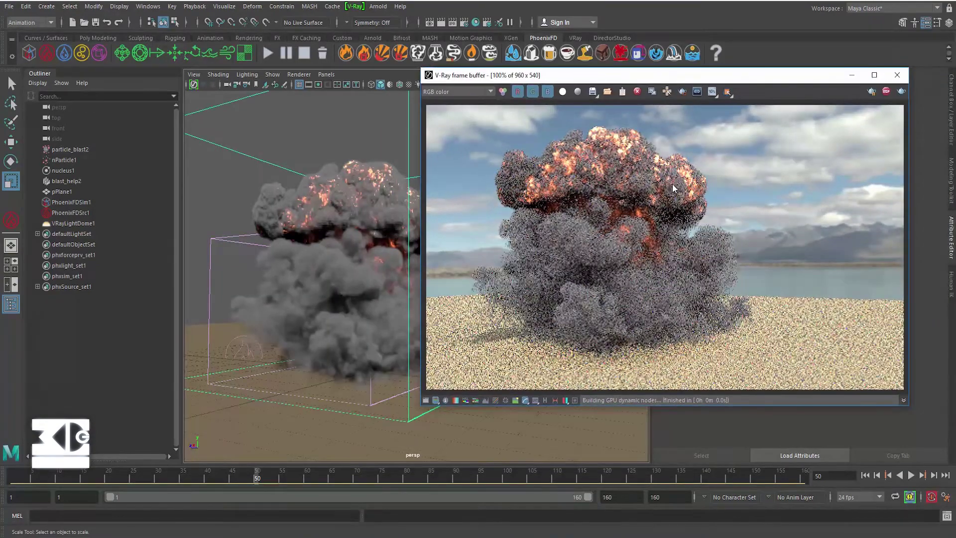
click(682, 91)
drag(478, 123, 737, 235)
scroll(648, 166, up, 1)
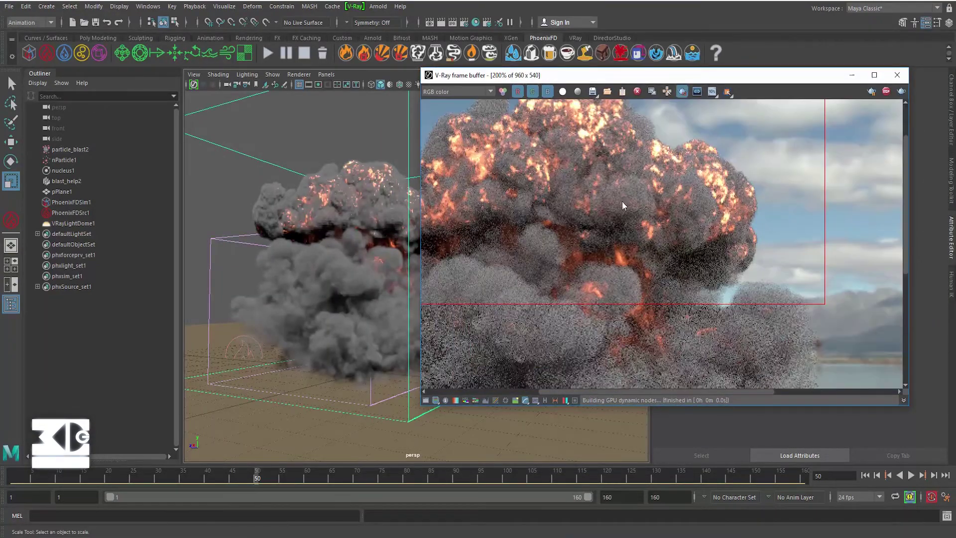
middle_drag(622, 202, 629, 178)
scroll(657, 155, down, 1)
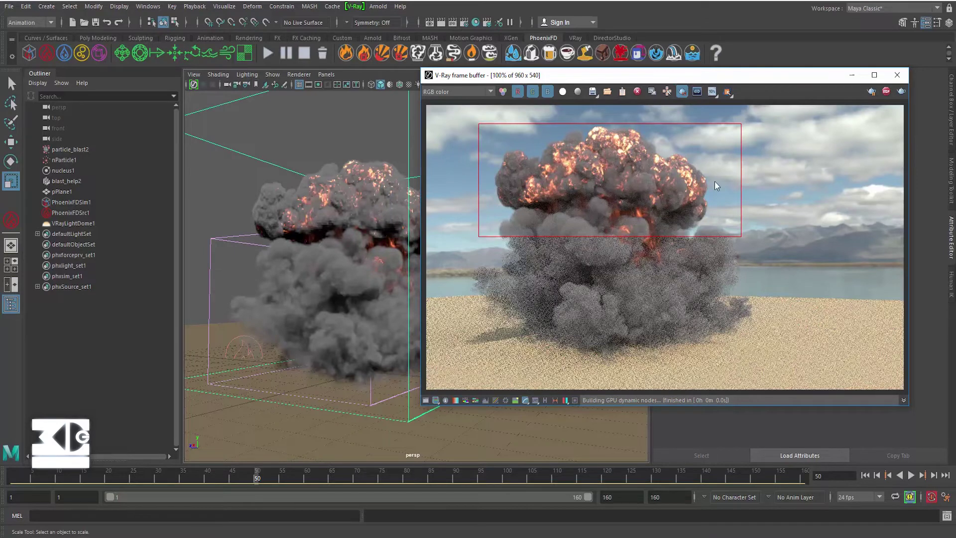
- Select PhoenixFDSim1 and expand its Rendering settings
drag(661, 80, 492, 81)
click(71, 201)
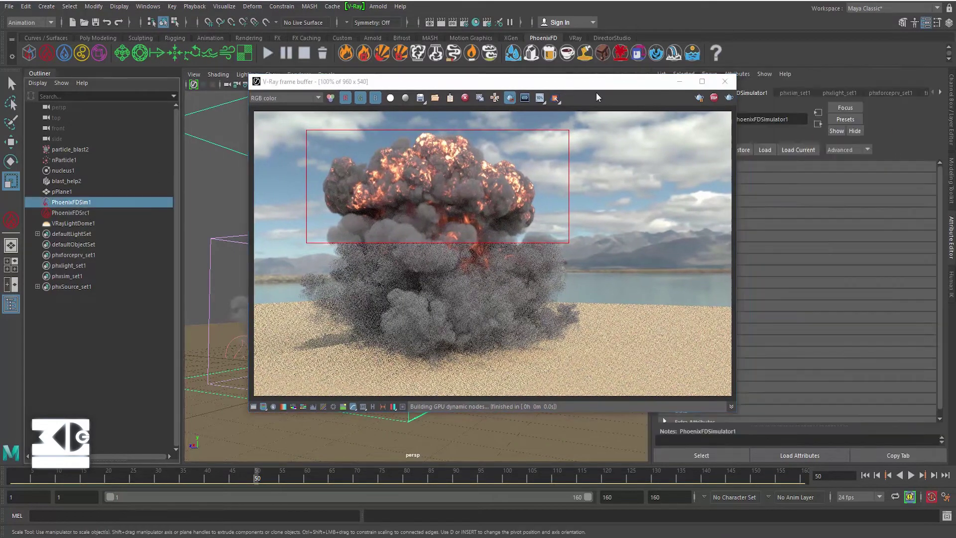
drag(595, 84, 507, 90)
click(669, 302)
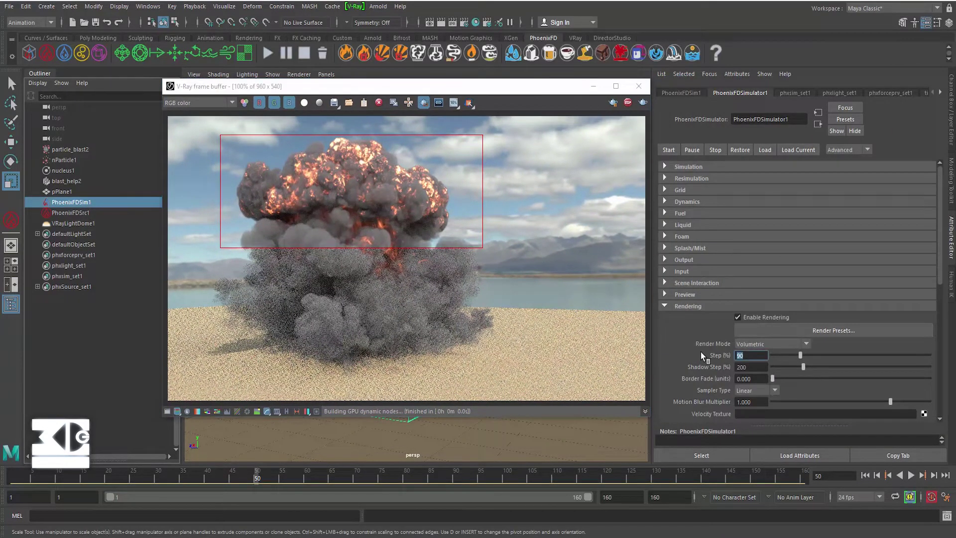
text(50)
- Commit render Step 50, keep the Linear sampler, and draw a region around the whole explosion
key(Return)
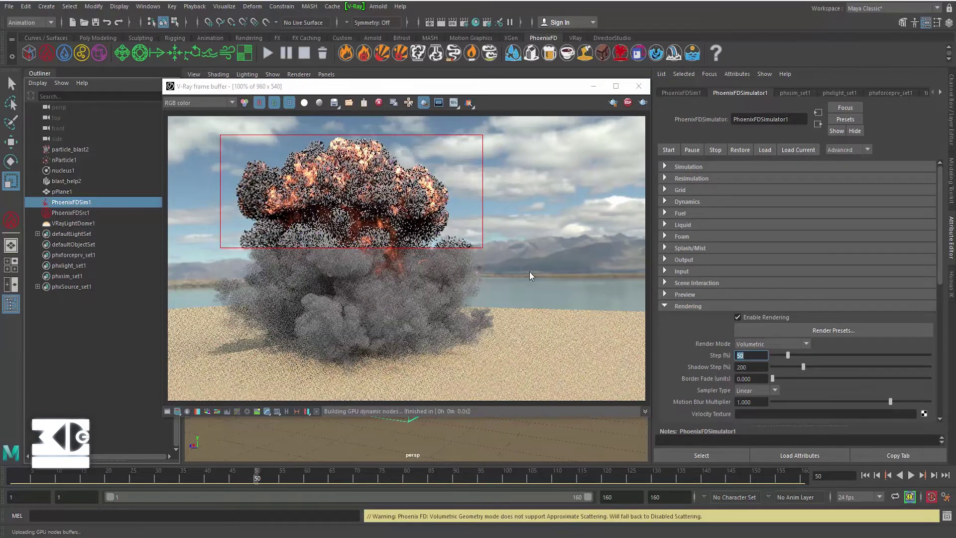
click(747, 390)
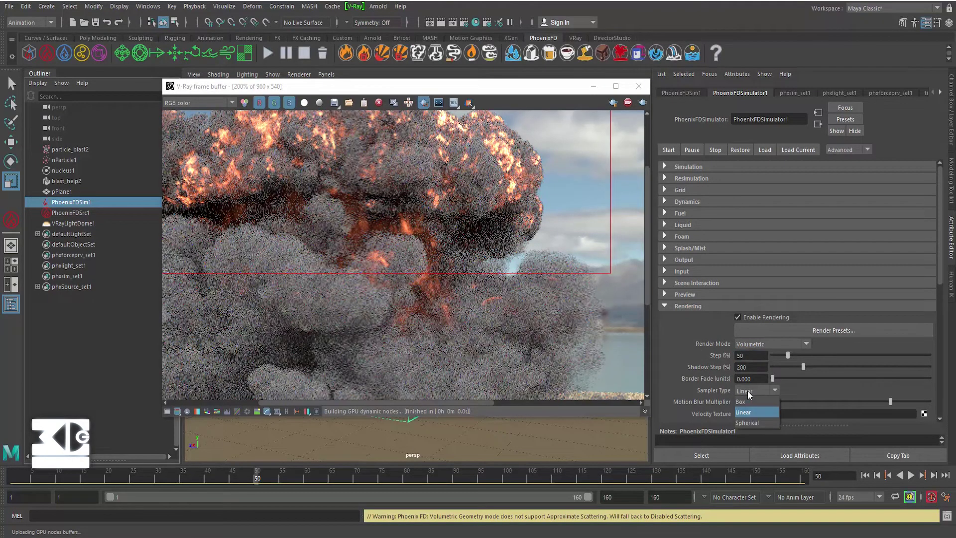
click(750, 412)
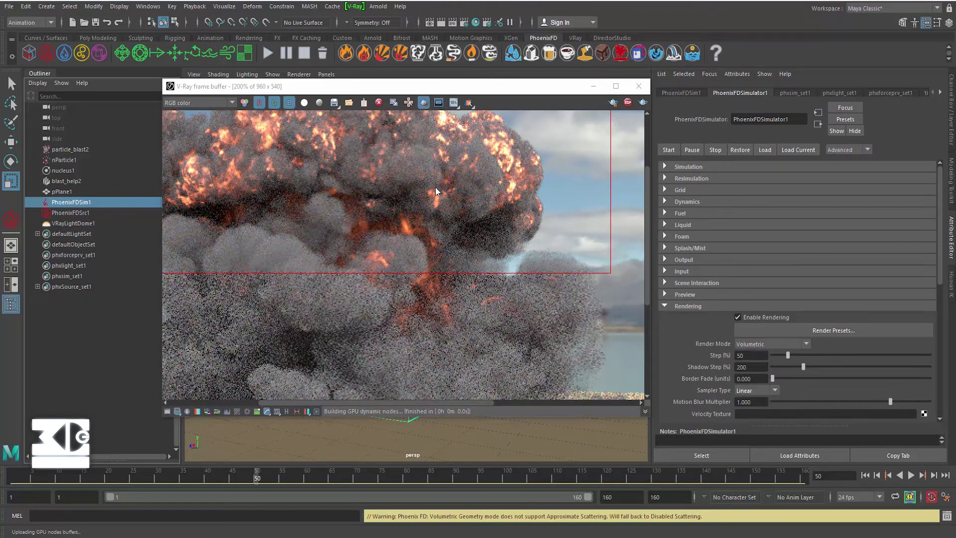
click(424, 102)
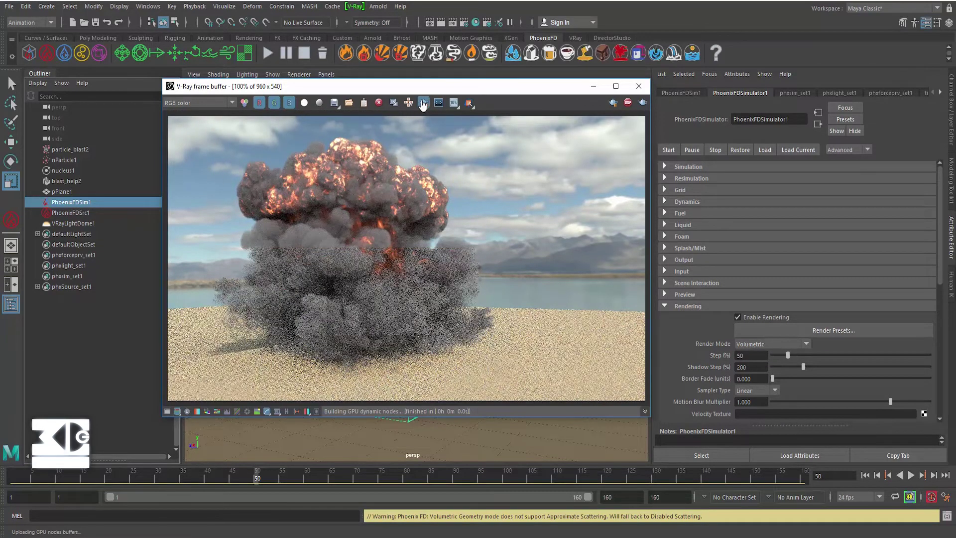
drag(198, 126, 513, 368)
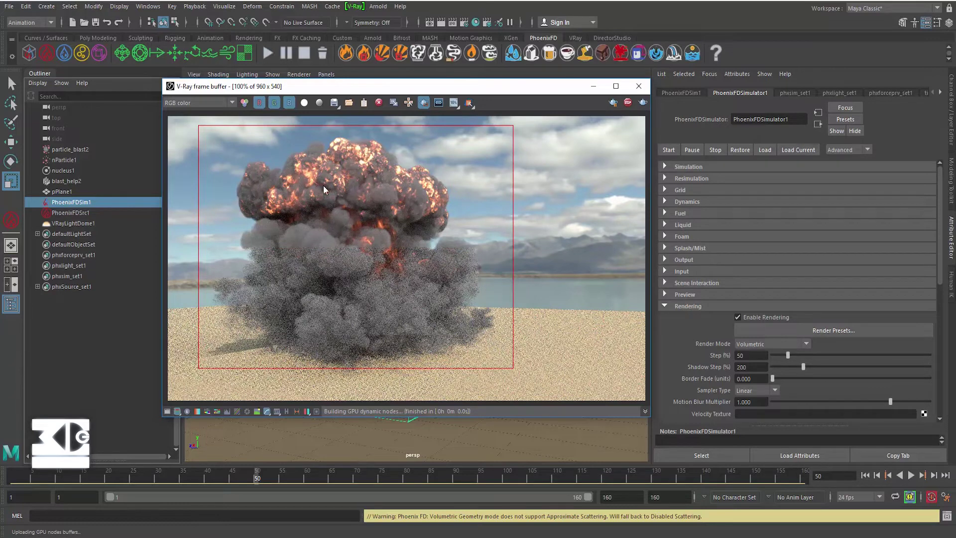
scroll(316, 154, up, 1)
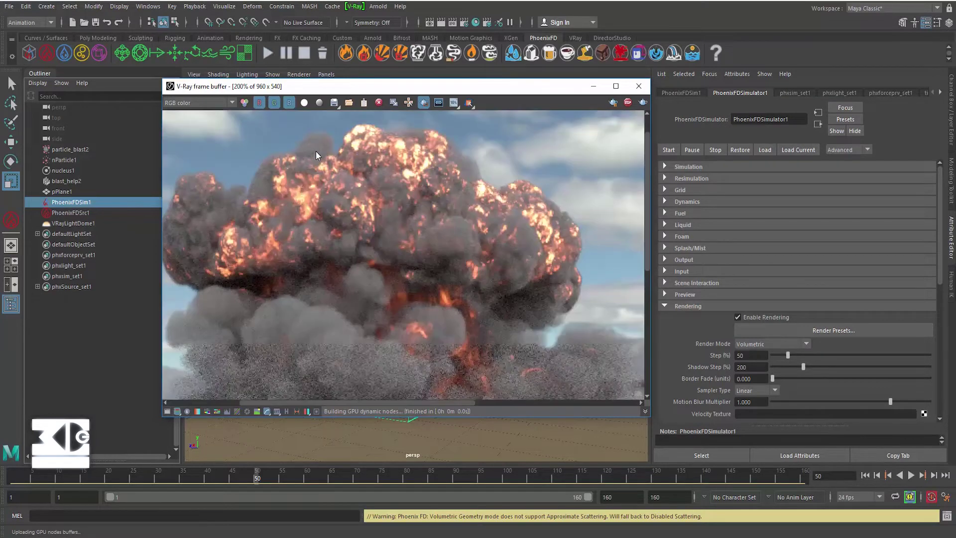
scroll(384, 169, down, 1)
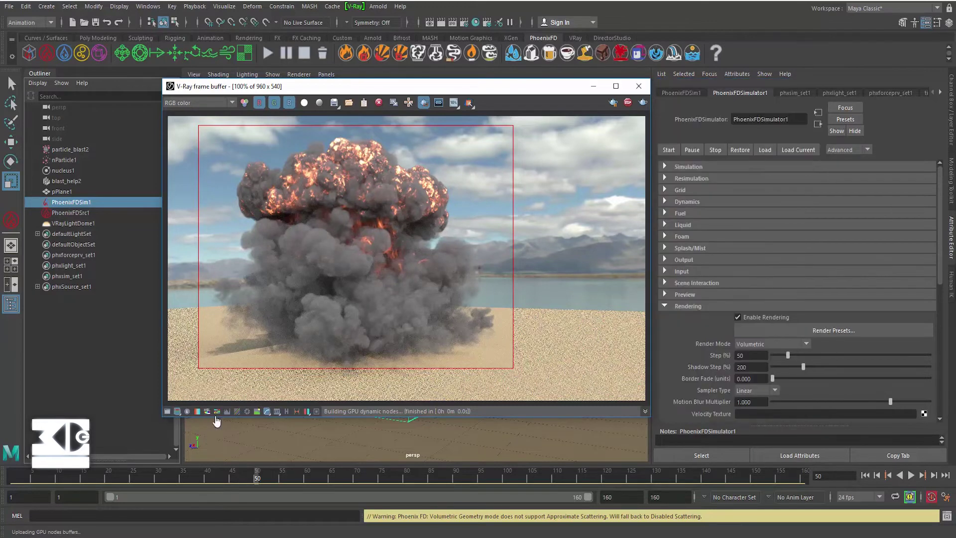
- Store the Linear fireball render in VFB history, then set Sampler Type to Spherical
click(287, 411)
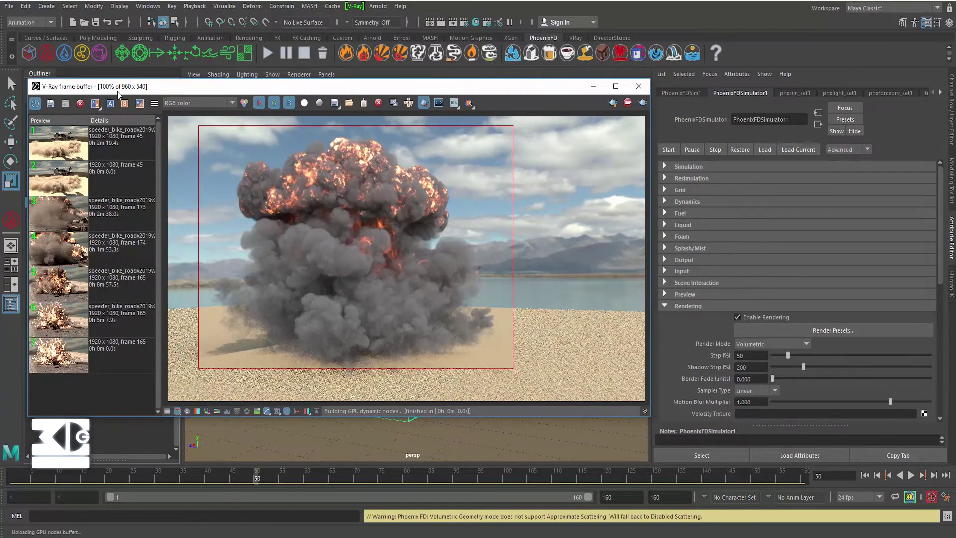
drag(118, 93, 121, 96)
click(53, 108)
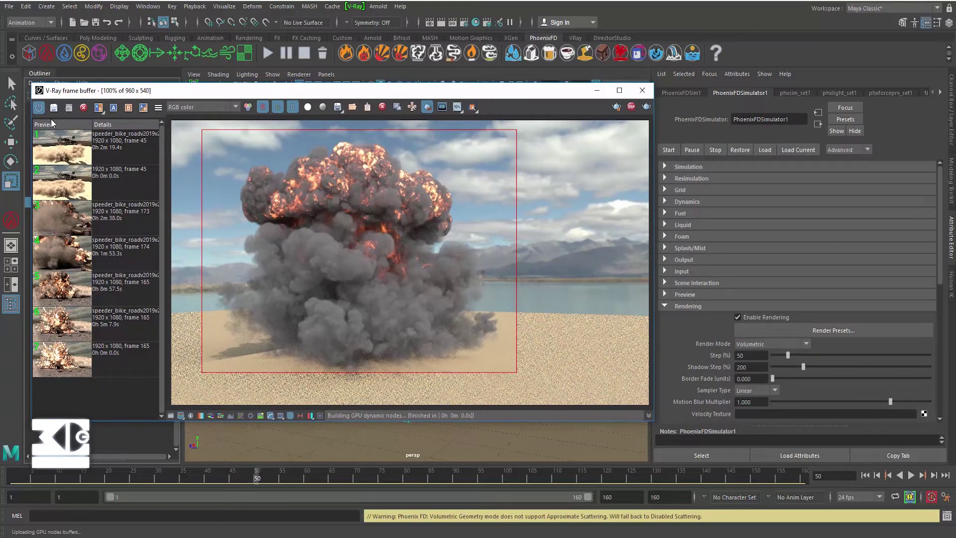
click(290, 415)
click(774, 389)
click(748, 422)
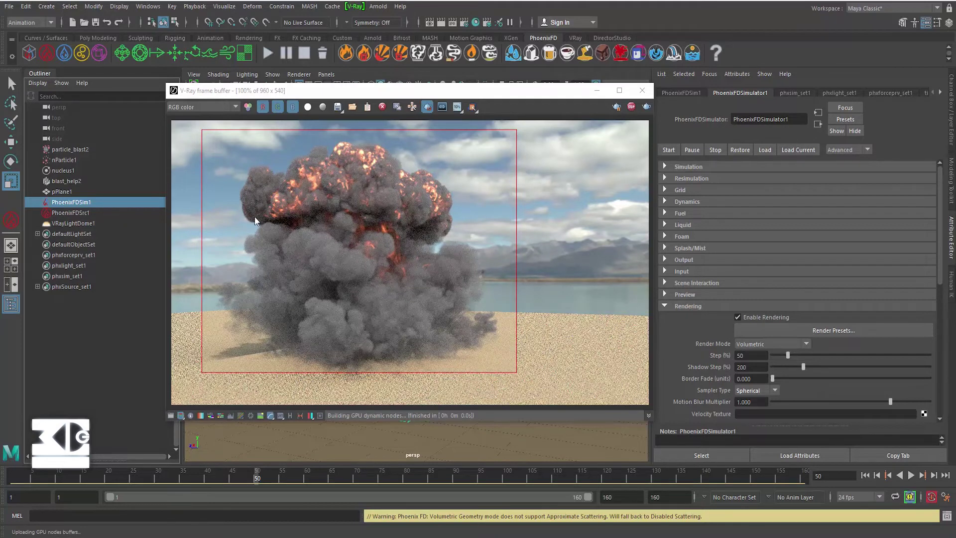
- Save the Spherical render to history and A/B compare it with the older Linear render
click(289, 416)
click(55, 108)
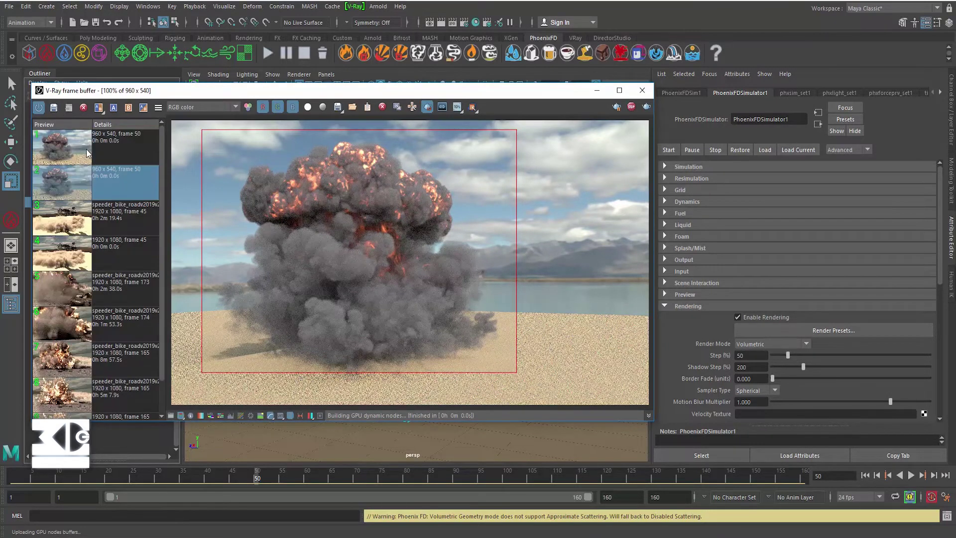
click(128, 107)
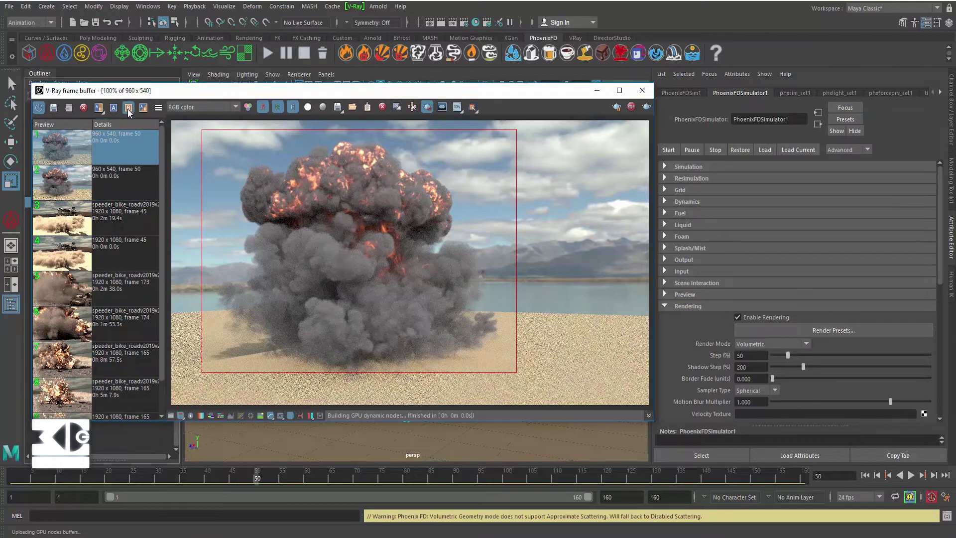
click(124, 182)
click(114, 107)
drag(410, 120, 348, 118)
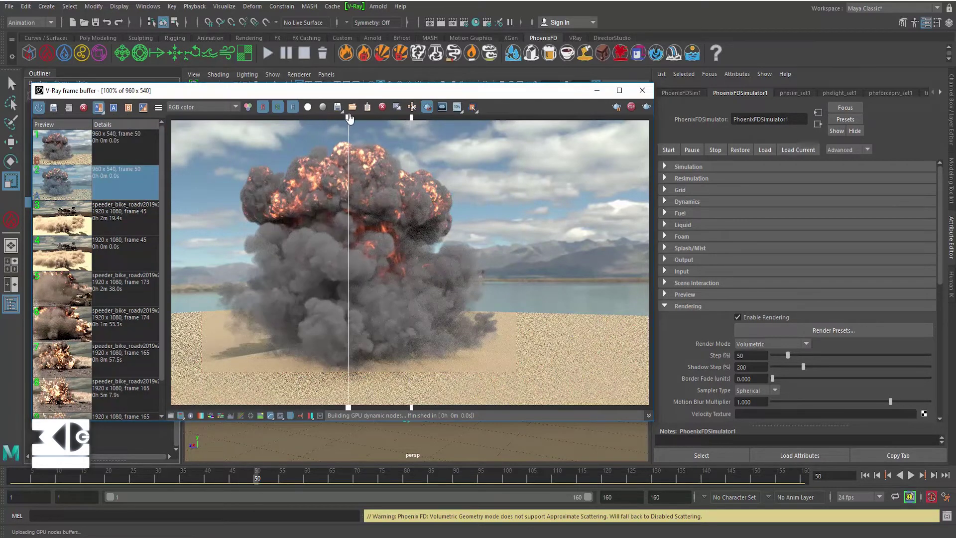
- Zoom into the explosion and sweep the compare divide to inspect the differences
click(286, 418)
scroll(342, 173, up, 1)
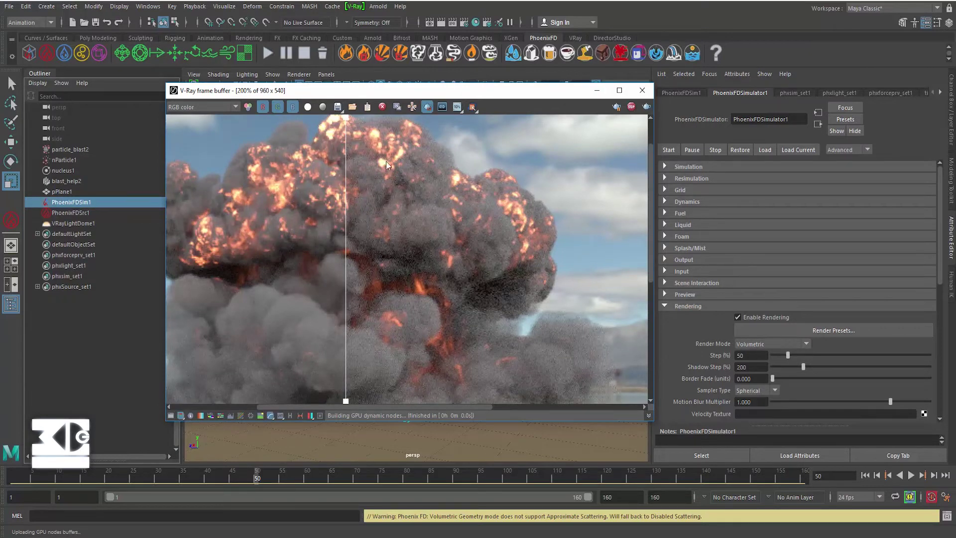
mouse_move(346, 122)
mouse_down()
mouse_move(250, 122)
mouse_move(512, 122)
mouse_move(348, 122)
mouse_move(382, 128)
mouse_move(367, 122)
mouse_up()
scroll(396, 193, down, 2)
scroll(396, 193, up, 1)
scroll(381, 149, down, 1)
scroll(380, 149, up, 1)
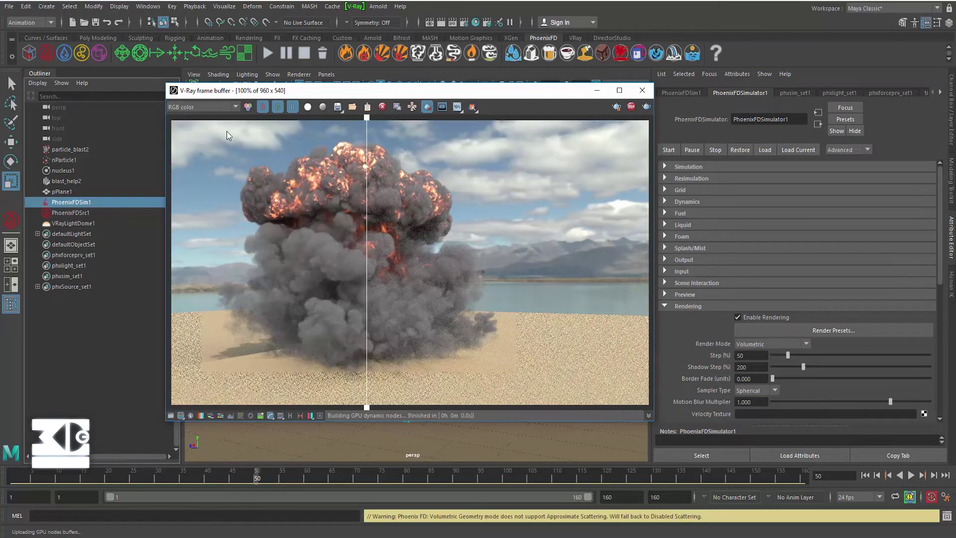
- Set Sampler Type back to Linear and move the frame buffer off the viewport
click(289, 416)
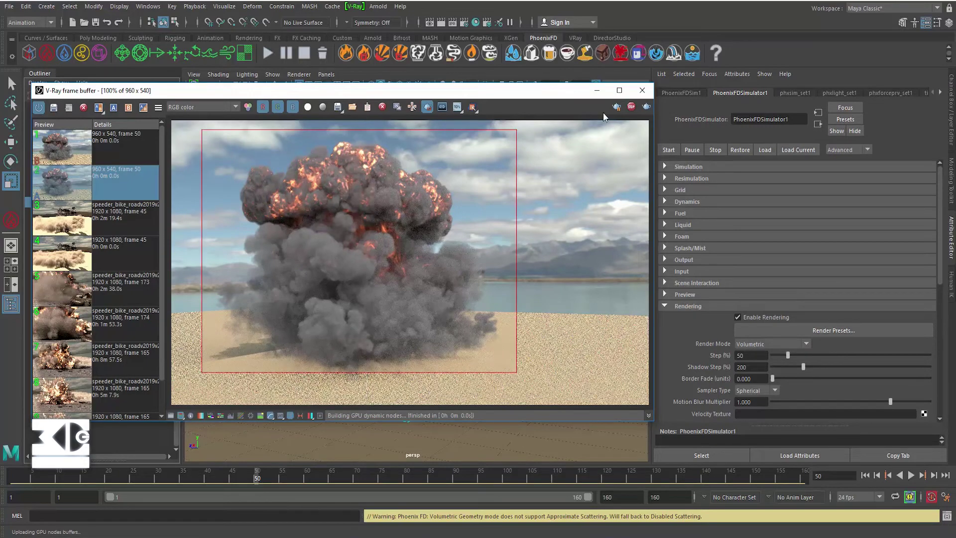
click(758, 390)
click(765, 384)
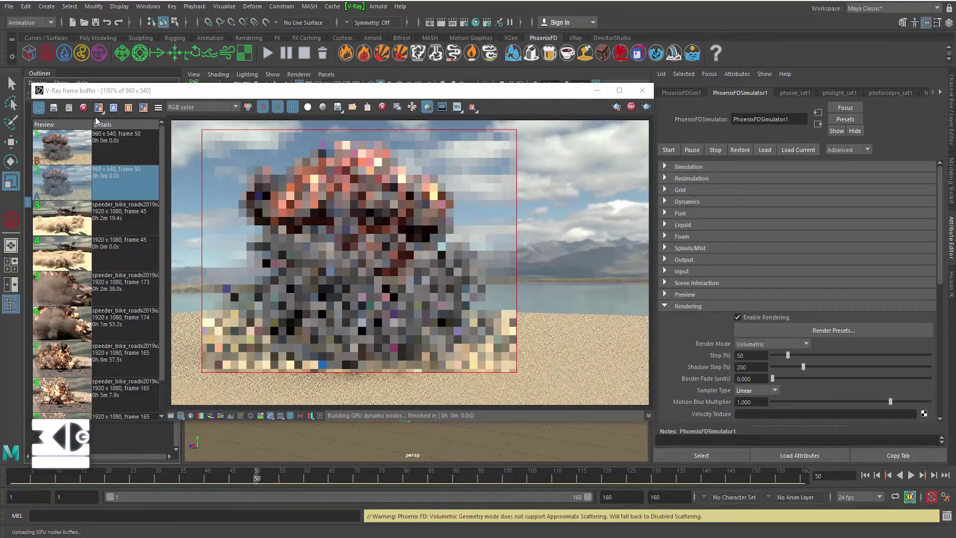
click(289, 416)
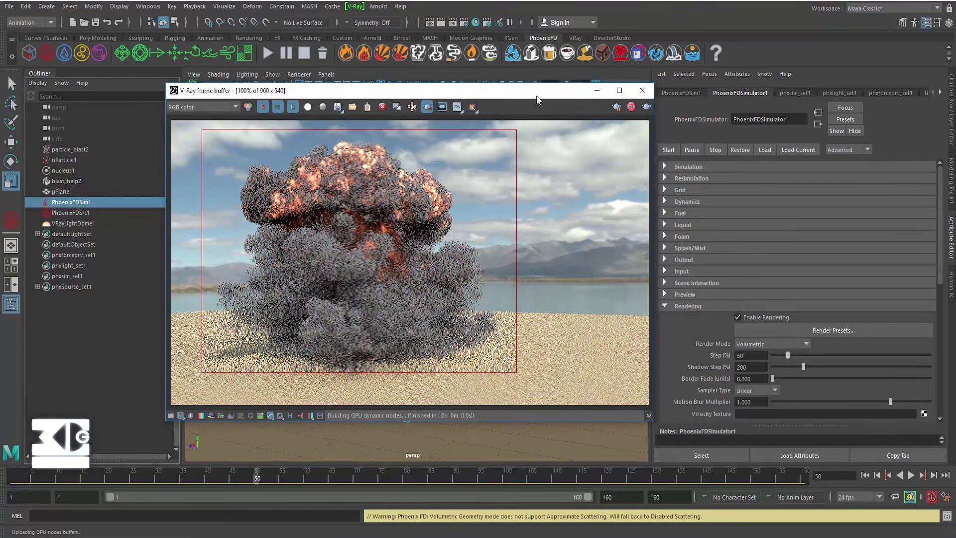
drag(536, 97, 754, 55)
- Start a V-Ray render at frame 19 with a region drawn around the explosion
drag(139, 480, 103, 478)
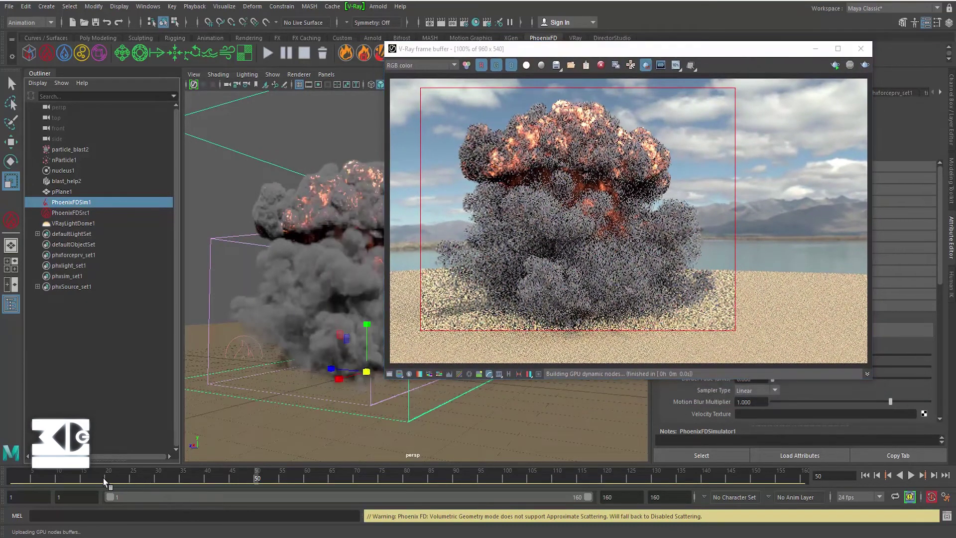
click(837, 65)
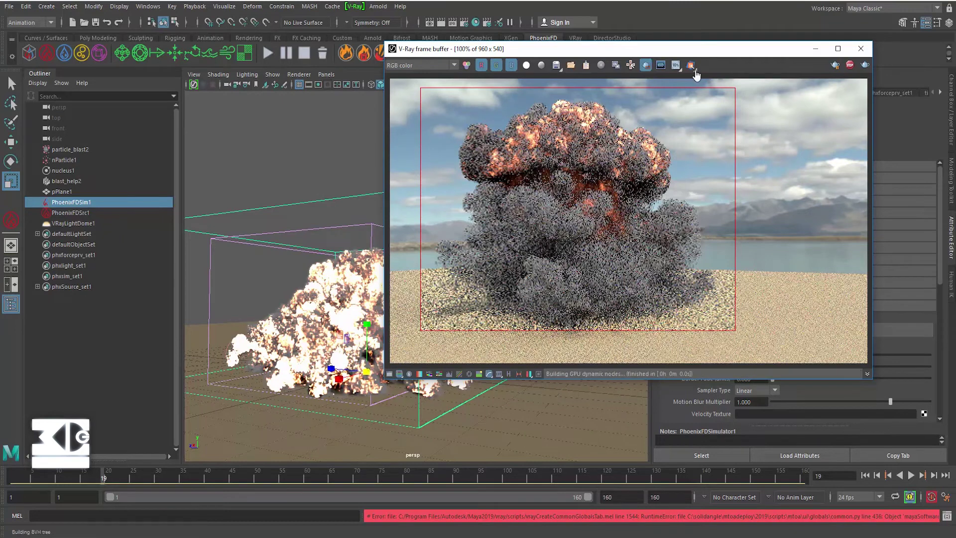
drag(650, 52, 477, 49)
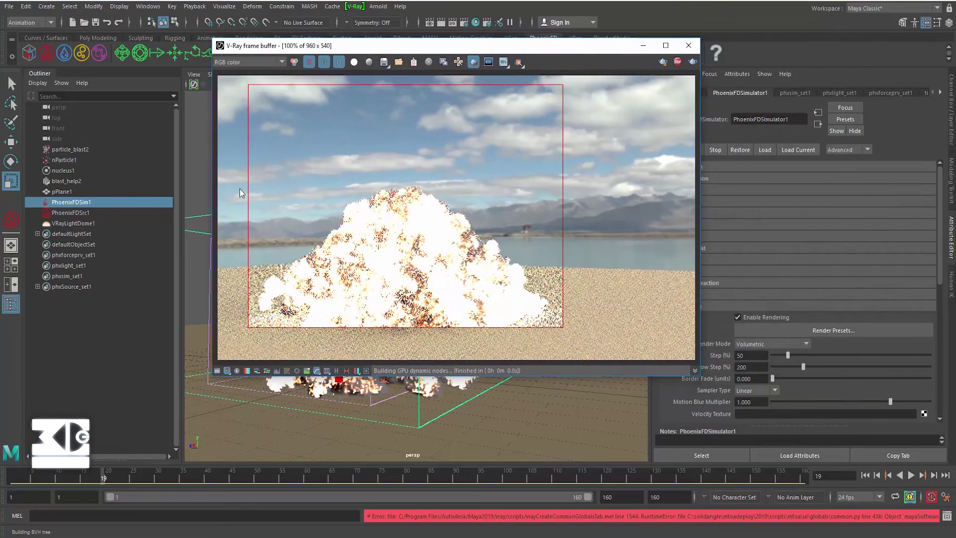
drag(228, 188, 597, 359)
drag(412, 188, 412, 139)
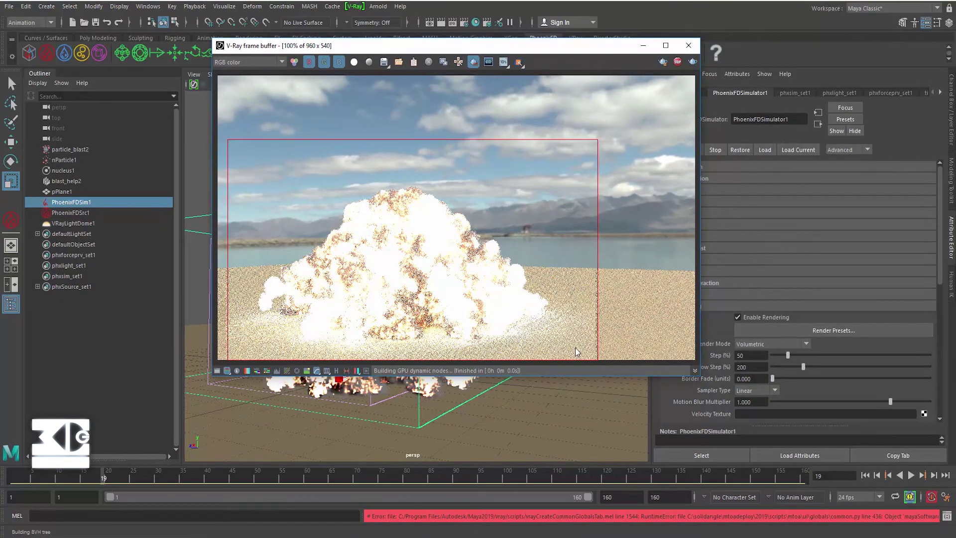
drag(498, 45, 321, 34)
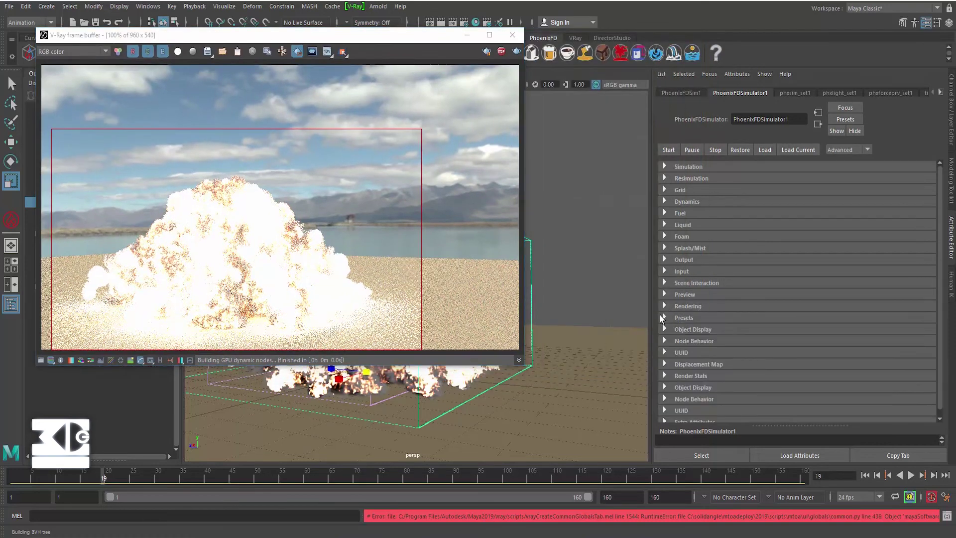
- Set Fire Lights Light Power on Scene to 0.1 and wipe-compare the result
scroll(709, 342, down, 5)
scroll(710, 342, down, 3)
click(668, 330)
click(753, 376)
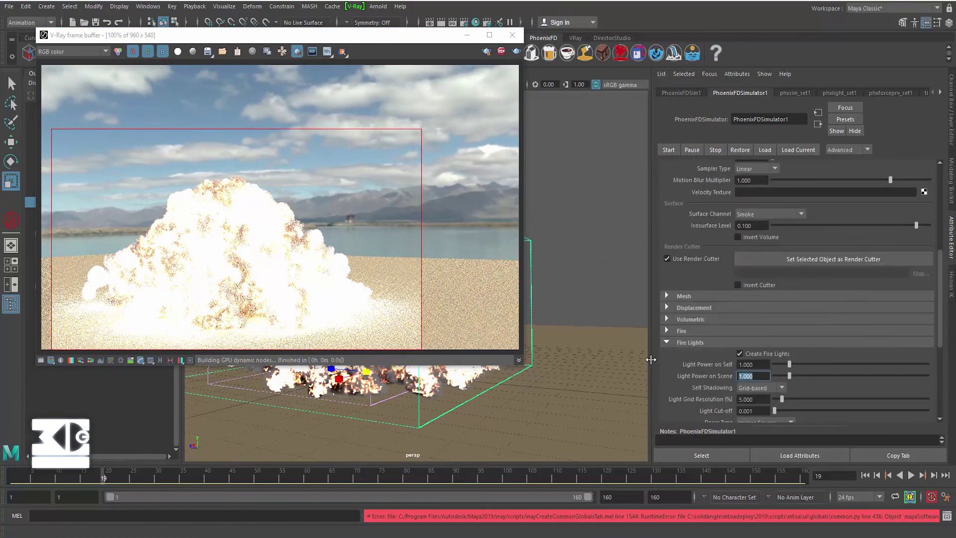
text(0.100)
key(Return)
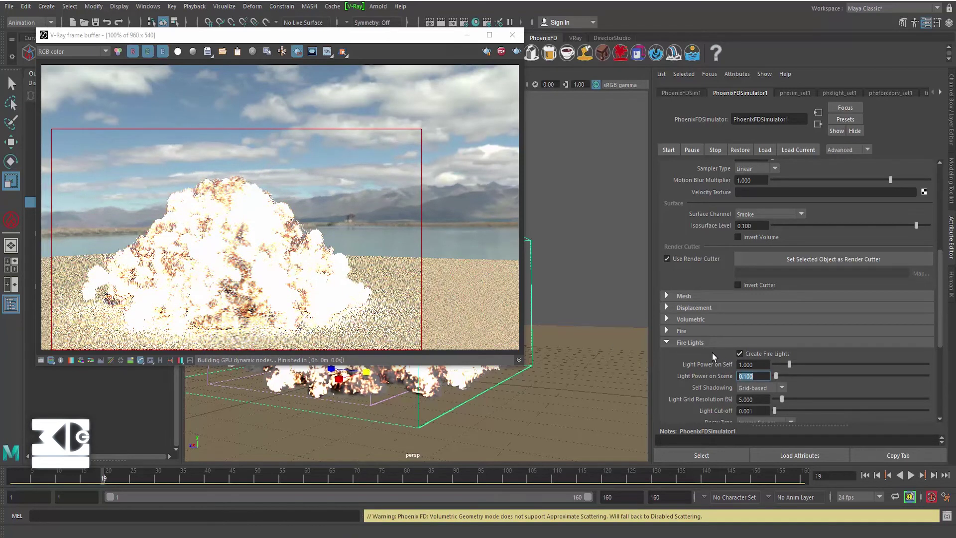
click(676, 343)
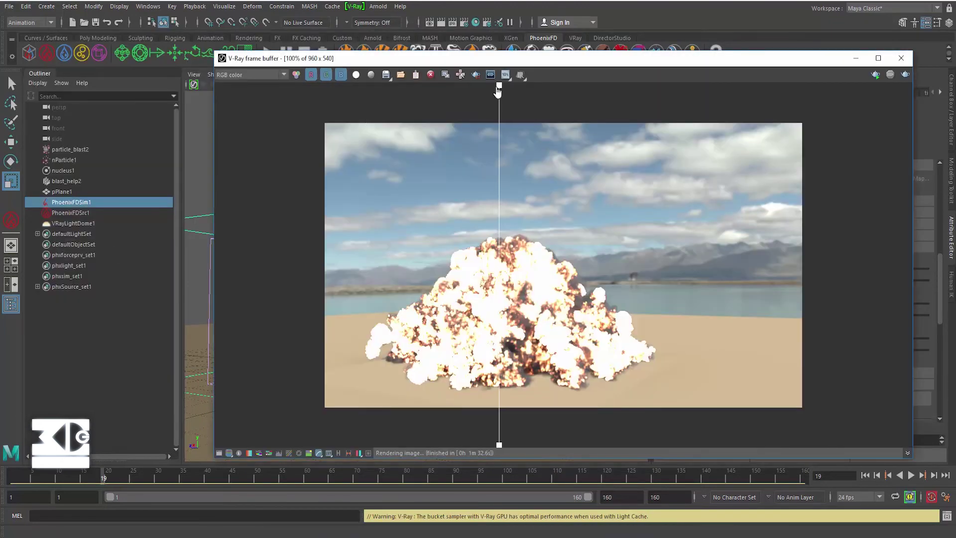
mouse_move(497, 90)
mouse_down()
mouse_move(377, 84)
mouse_move(640, 85)
mouse_move(631, 85)
mouse_up()
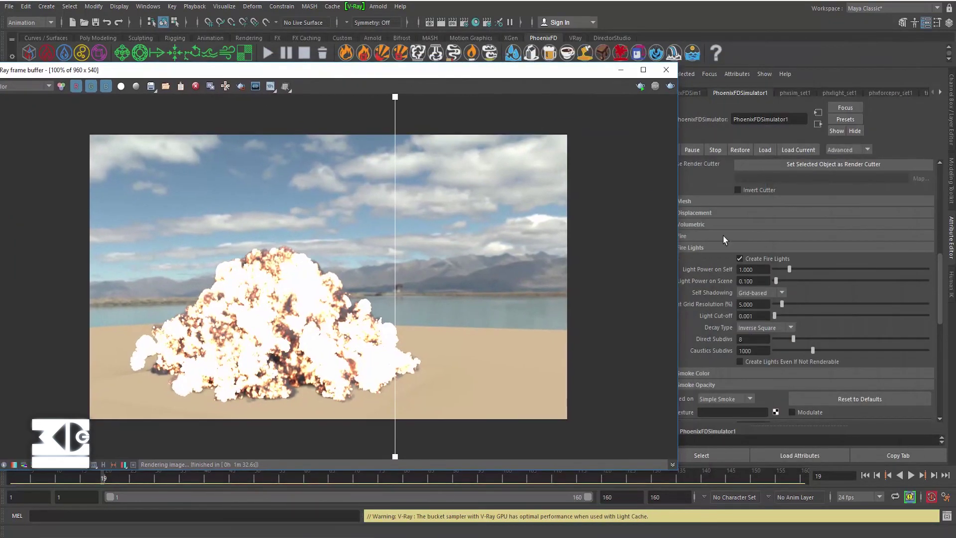
- Set Sampler Type to Spherical and wipe-compare the new render against the previous one
click(689, 264)
click(755, 200)
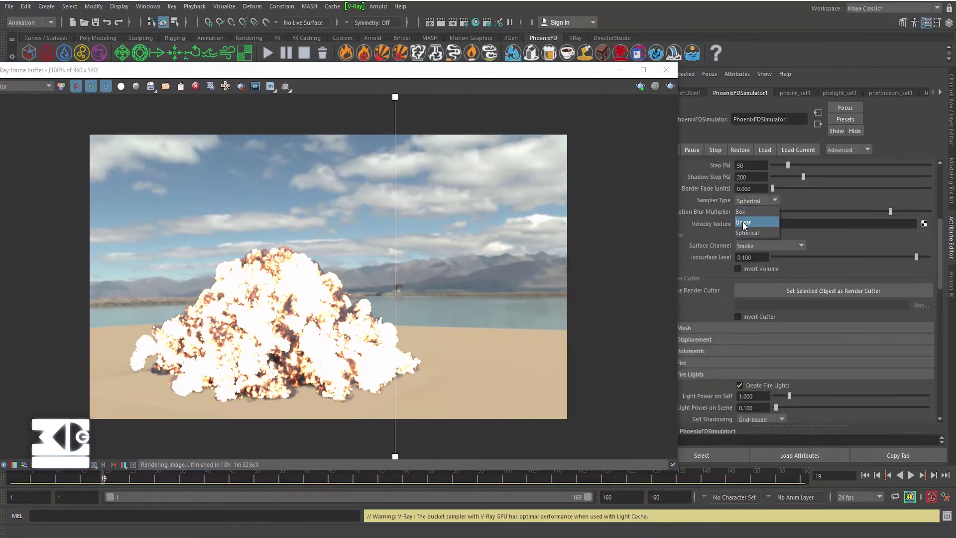
click(244, 350)
drag(394, 456, 257, 456)
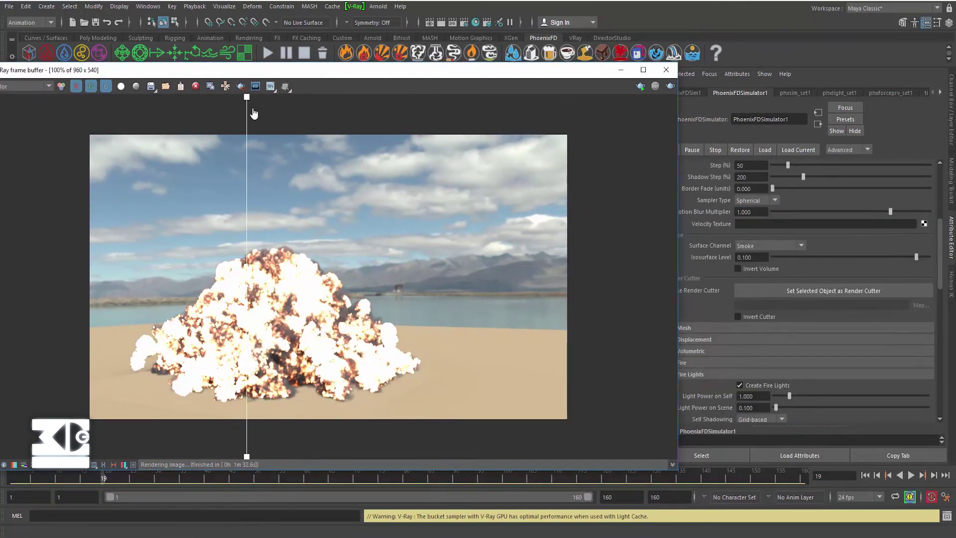
click(755, 200)
click(754, 234)
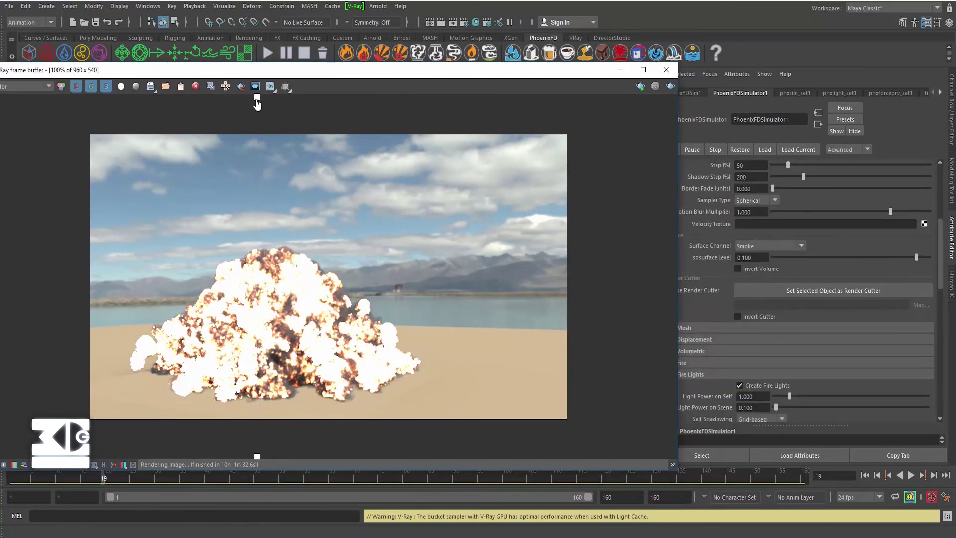
mouse_move(257, 97)
mouse_down()
mouse_move(247, 97)
mouse_move(257, 96)
mouse_up()
drag(383, 75, 538, 65)
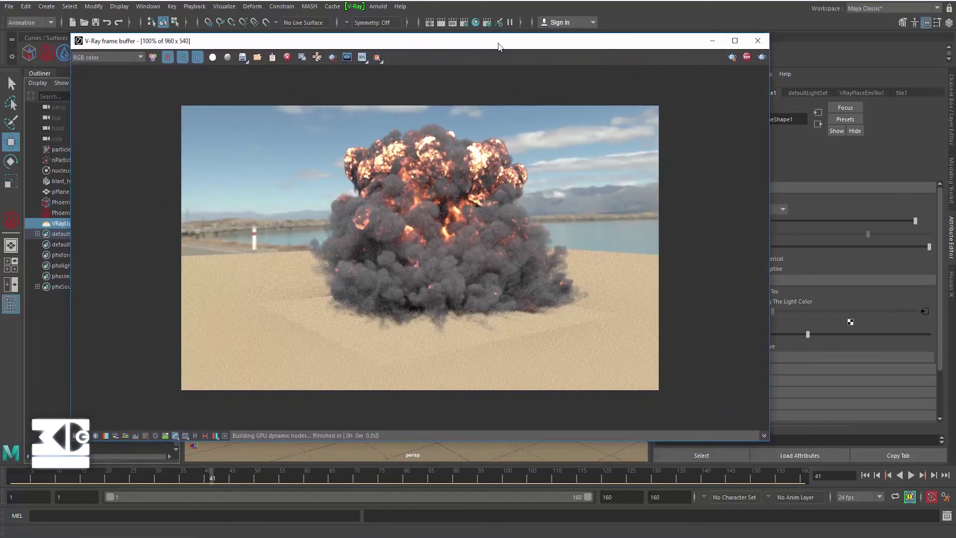
- Darken the smoke Constant Color to a warm grey with value about 0.153
mouse_move(500, 47)
mouse_down()
mouse_move(398, 260)
mouse_move(398, 311)
mouse_up()
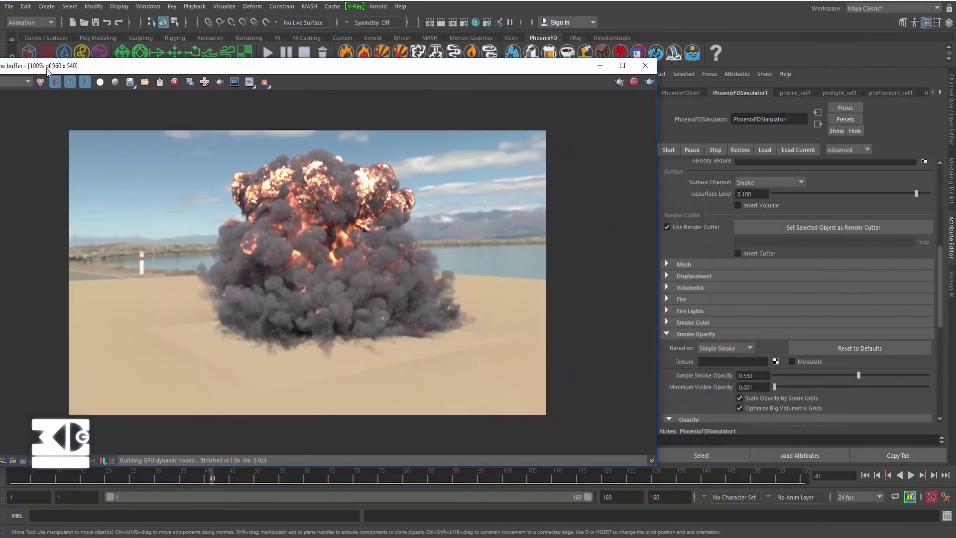
drag(229, 74, 3, 70)
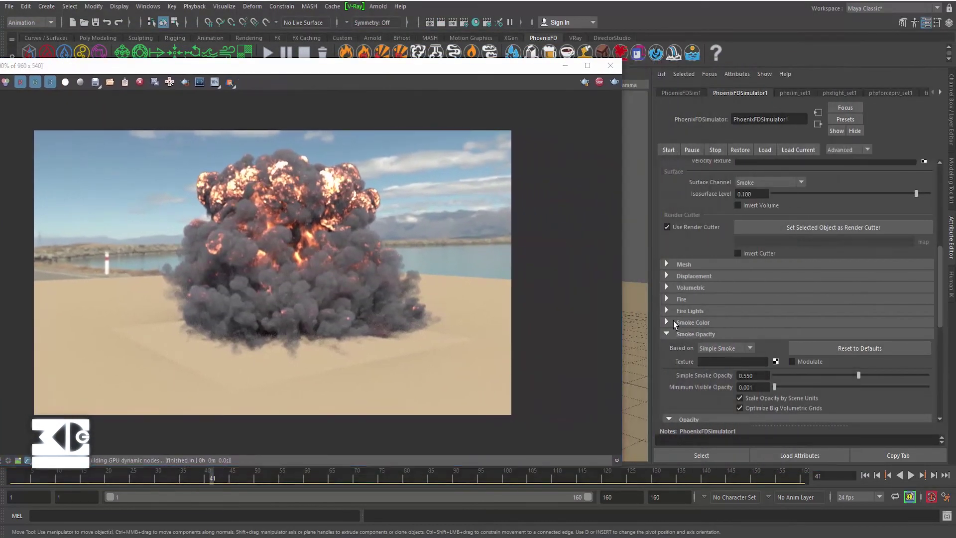
click(692, 322)
click(756, 364)
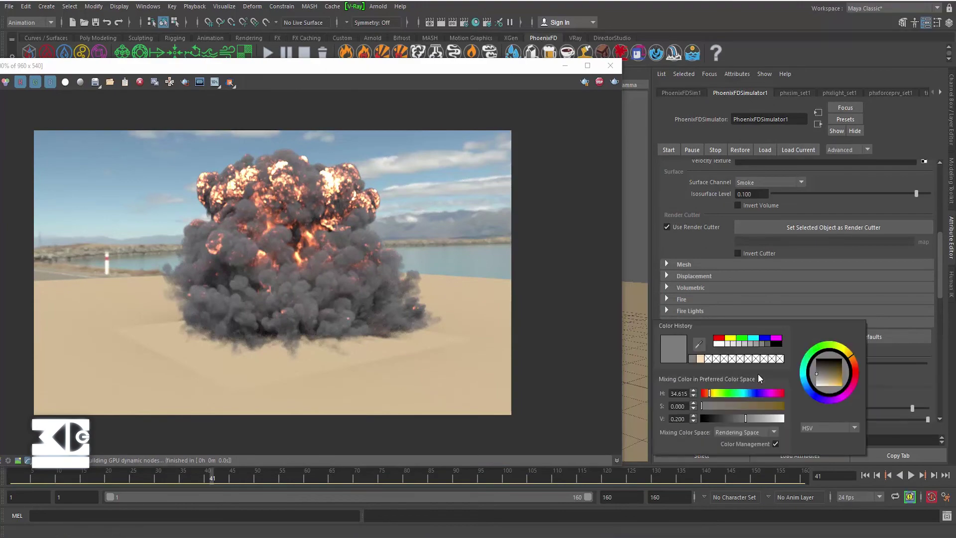
drag(743, 418, 725, 407)
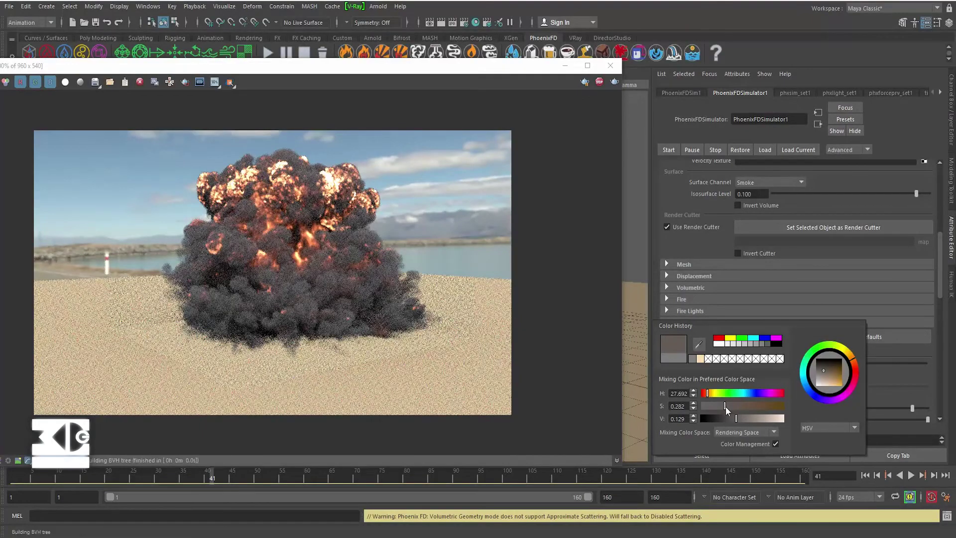
drag(736, 418, 742, 418)
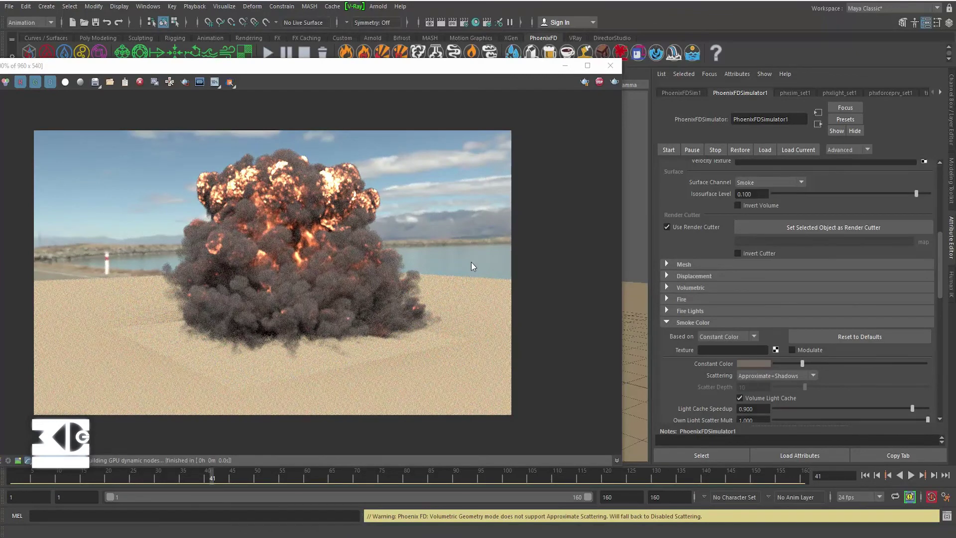
click(670, 323)
double_click(753, 375)
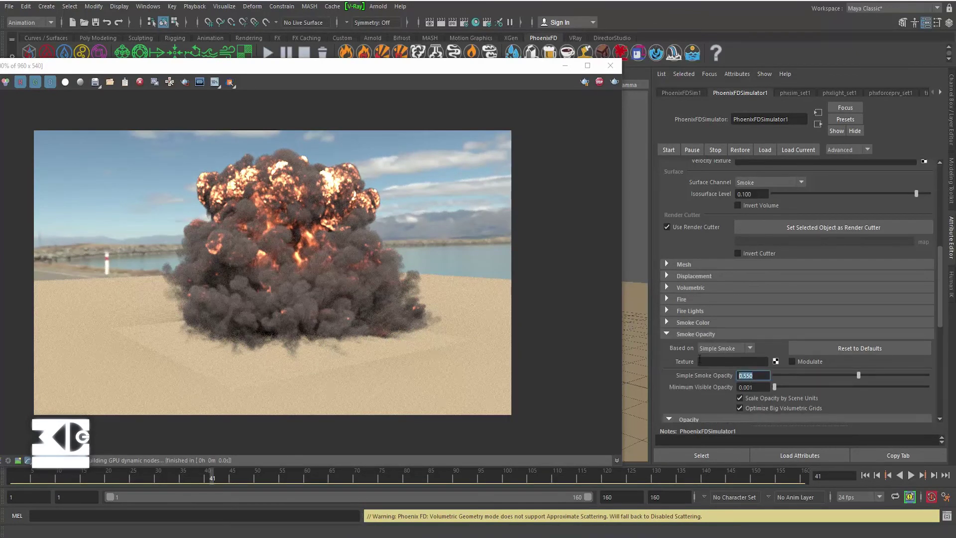
- Dock the frame buffer to the right half and dolly the camera closer to the explosion
drag(494, 70, 630, 64)
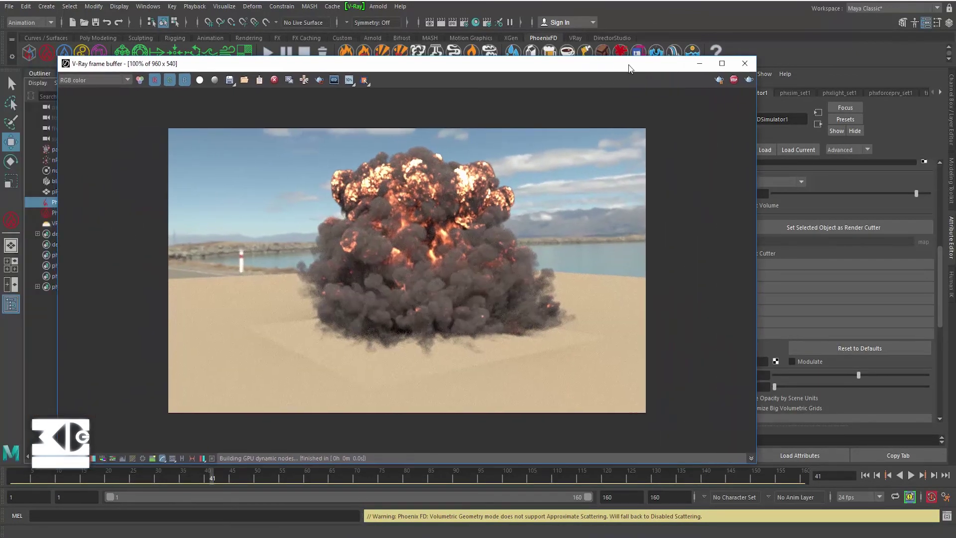
key(super+Right)
scroll(328, 283, up, 3)
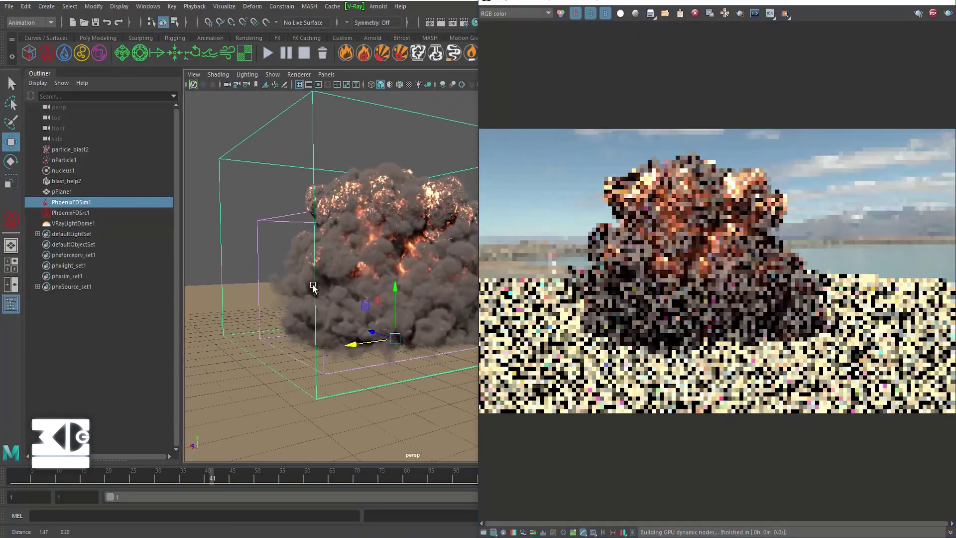
scroll(316, 286, up, 2)
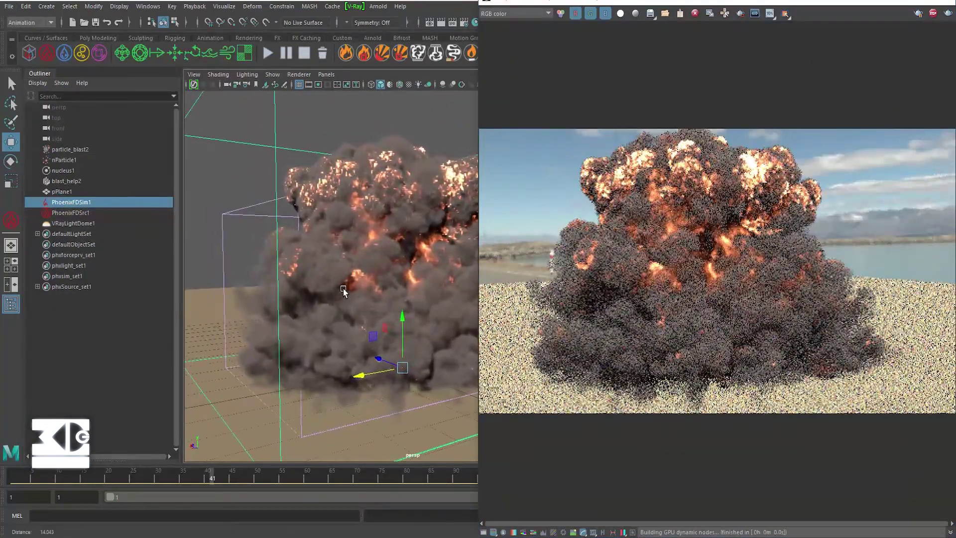
alt+drag(336, 294, 346, 286)
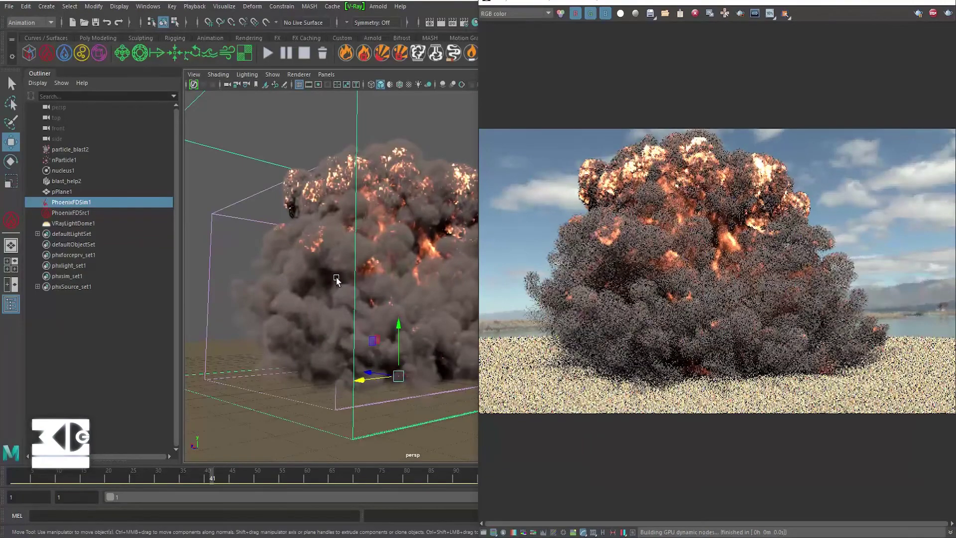
- Select ground plane pPlane1, undo a trial move so it stays put, and float the frame buffer
click(294, 431)
drag(380, 377, 435, 362)
key(ctrl+z)
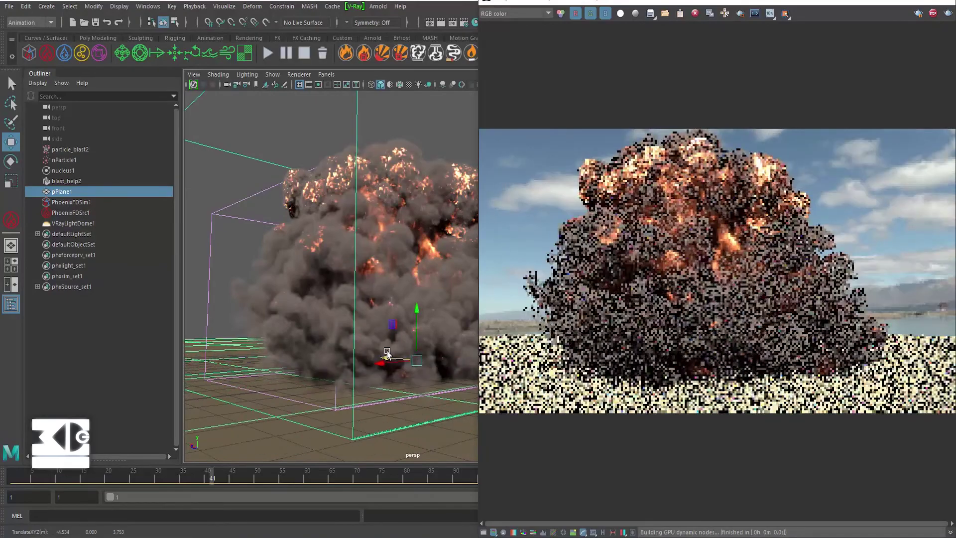
key(r)
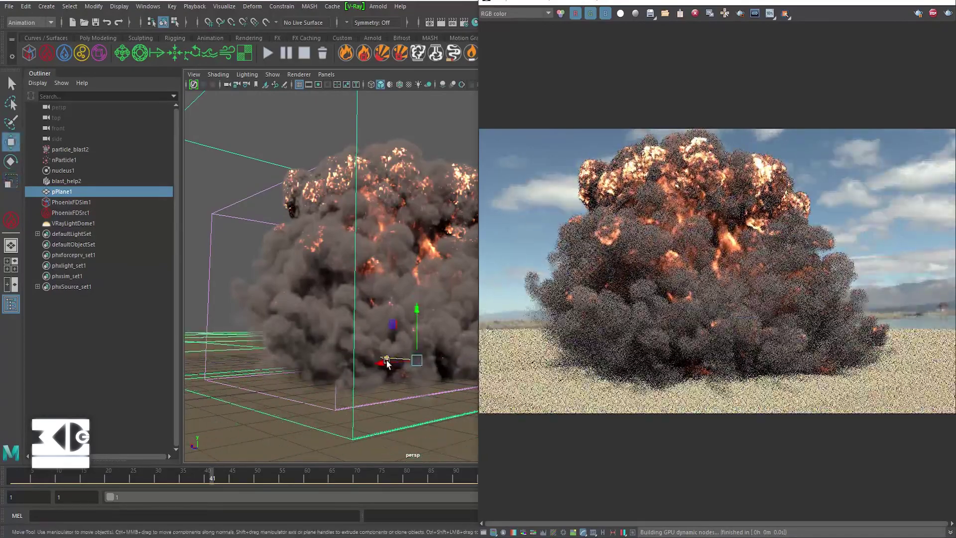
key(w)
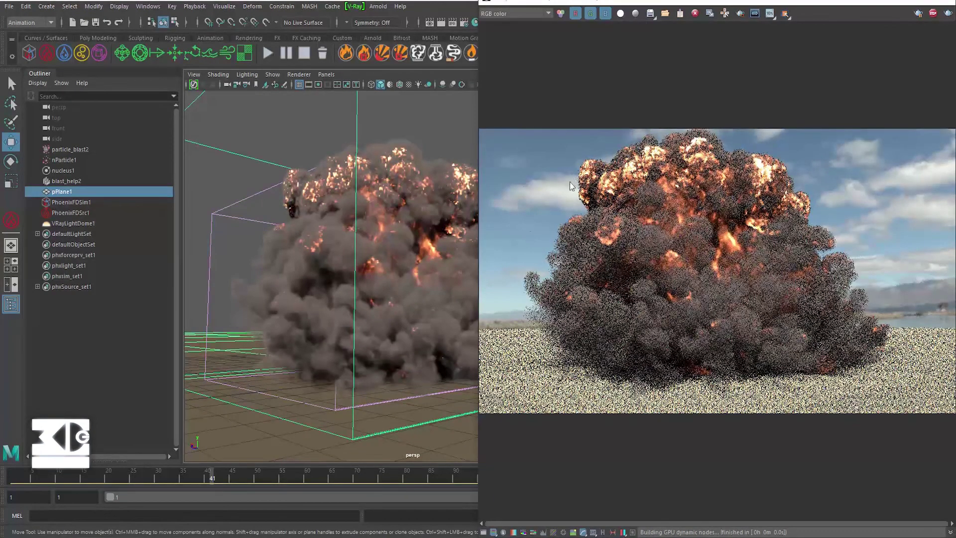
drag(561, 3, 177, 75)
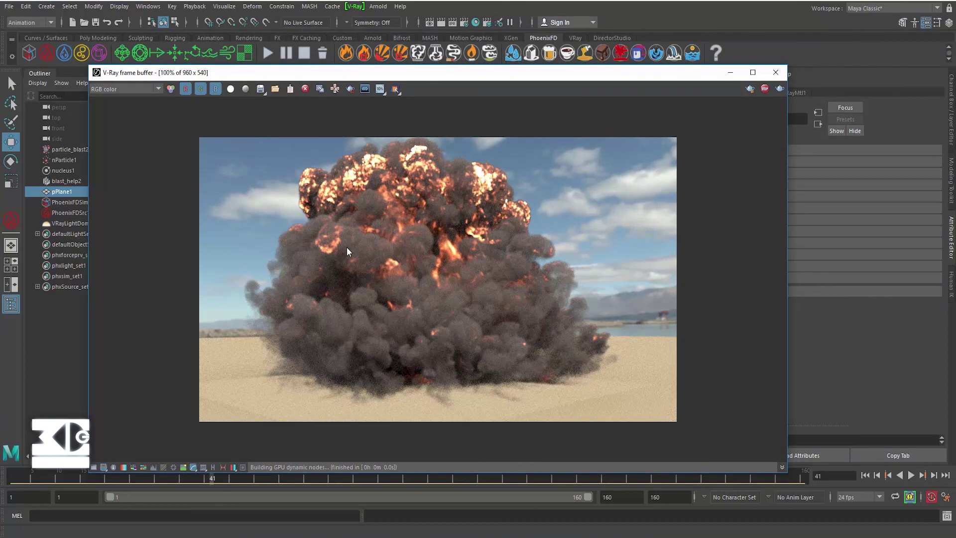